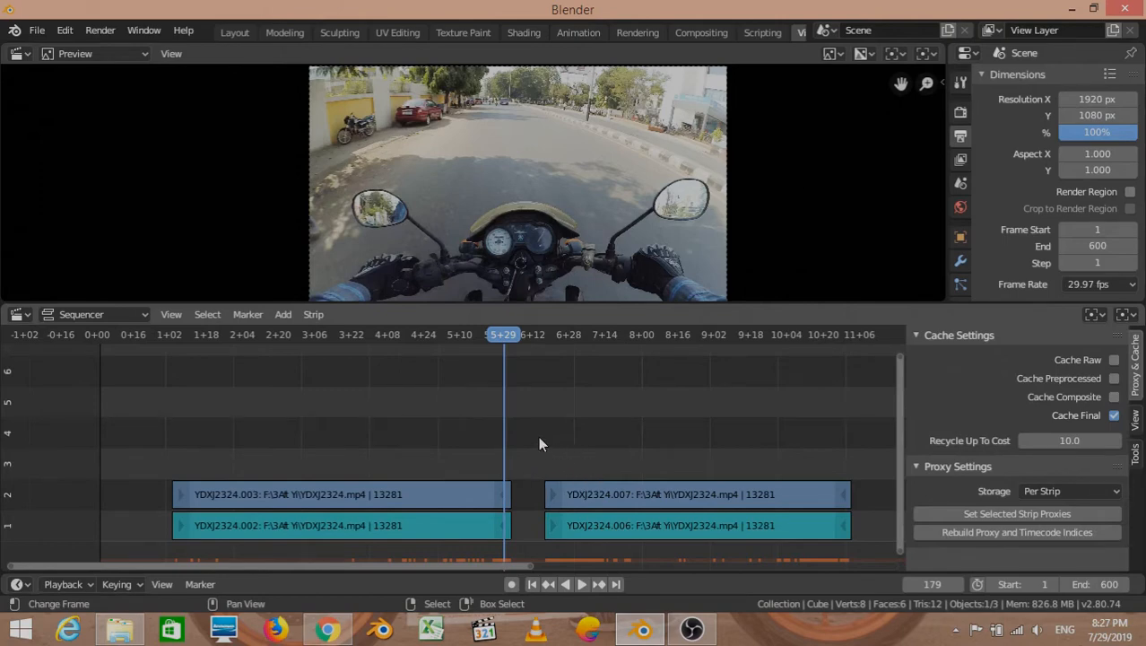
- Move the second clip's video and audio strips up three channels and back 15 frames, so they start where the first clip ends
key("shift+a")
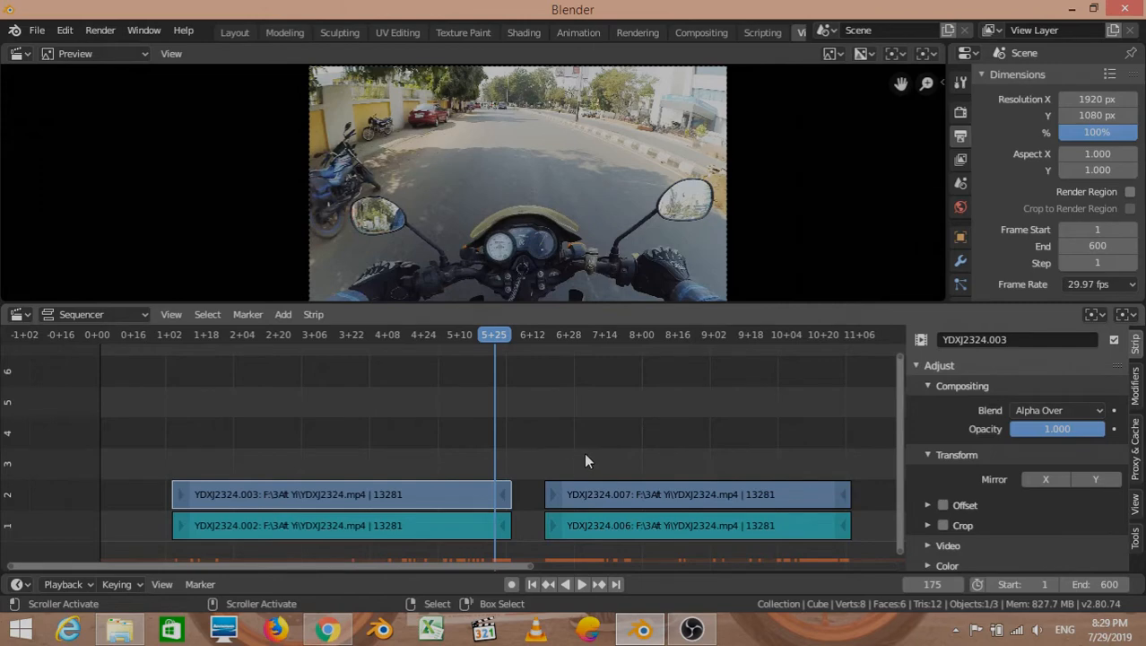
left_click_drag(441, 434, 585, 471)
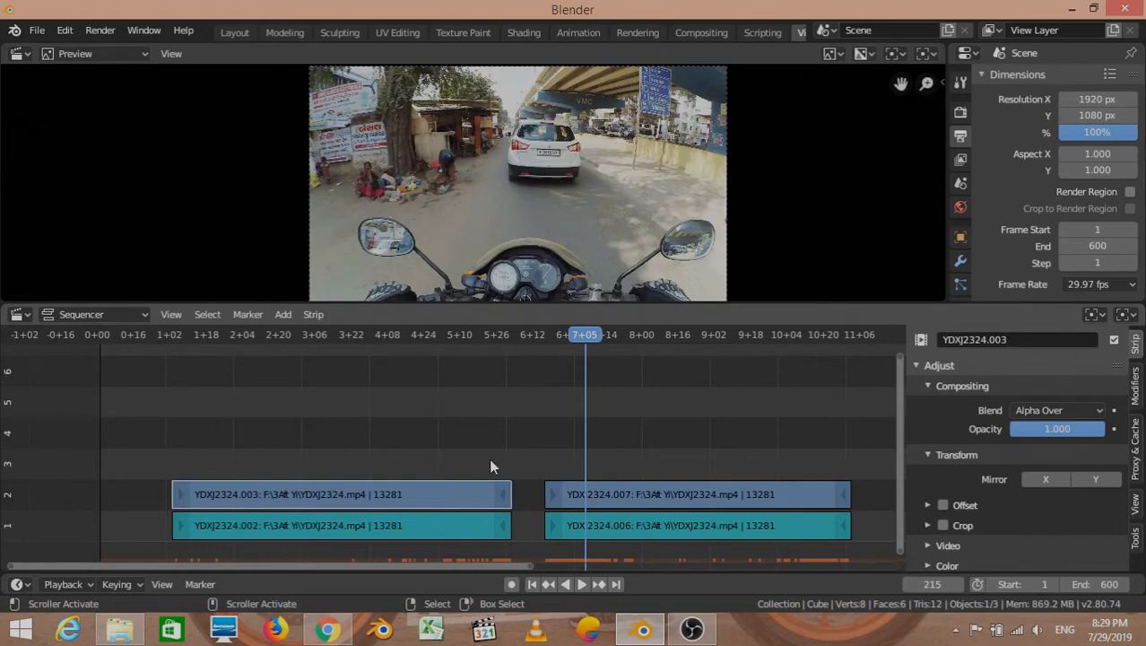
right_click_drag(592, 456, 534, 542)
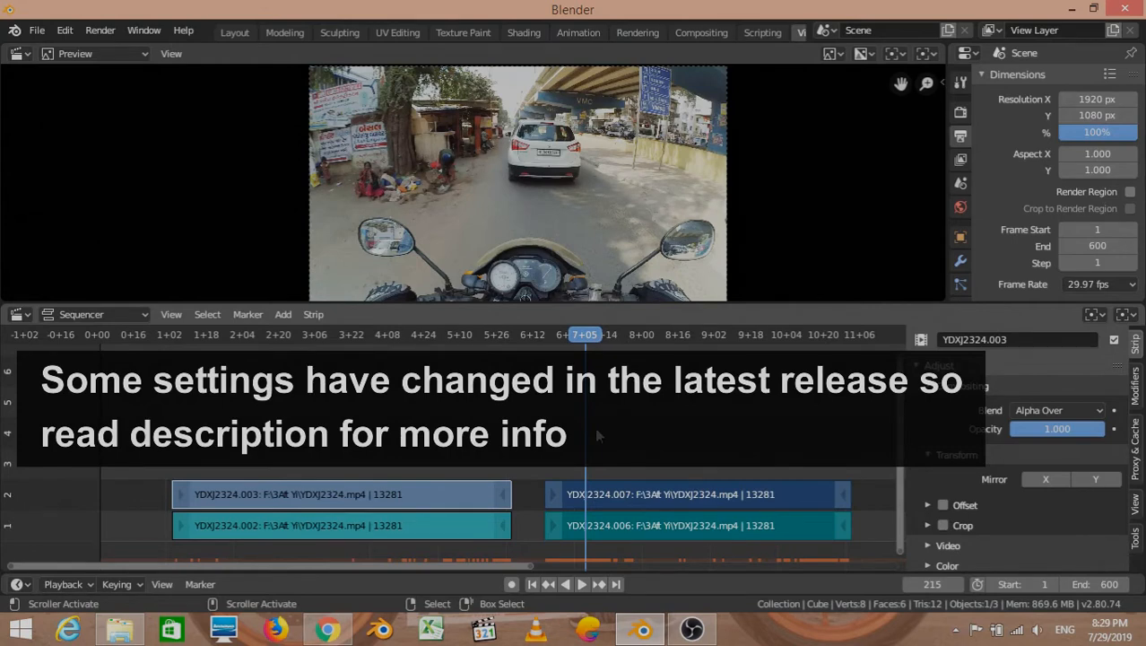
right_click_drag(595, 427, 531, 557)
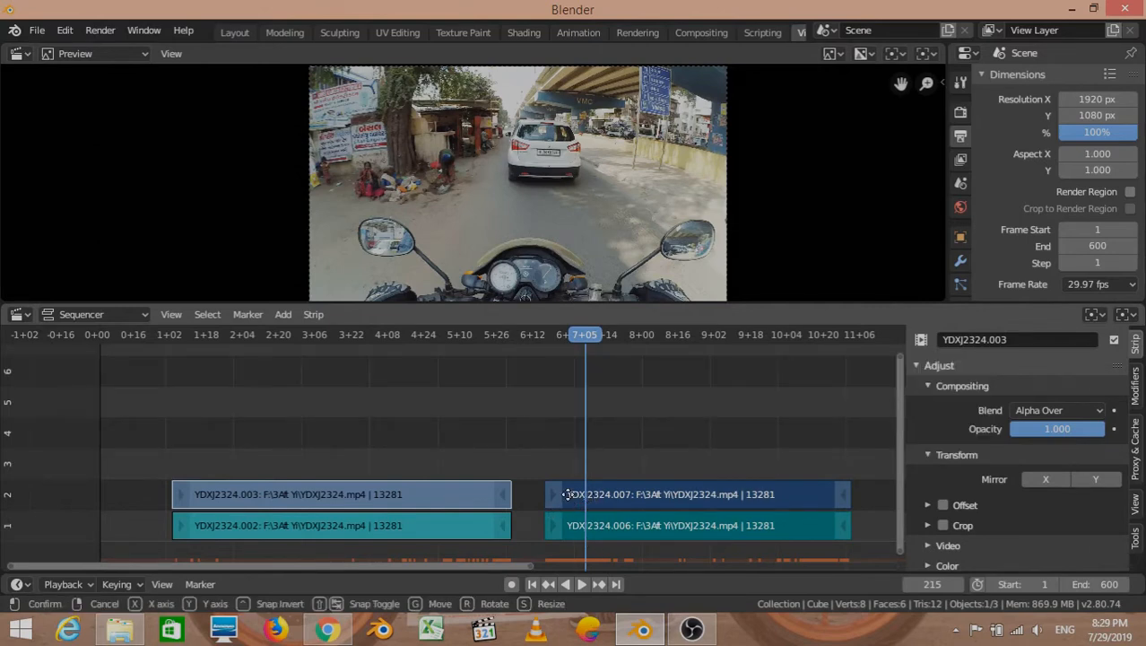
key("g")
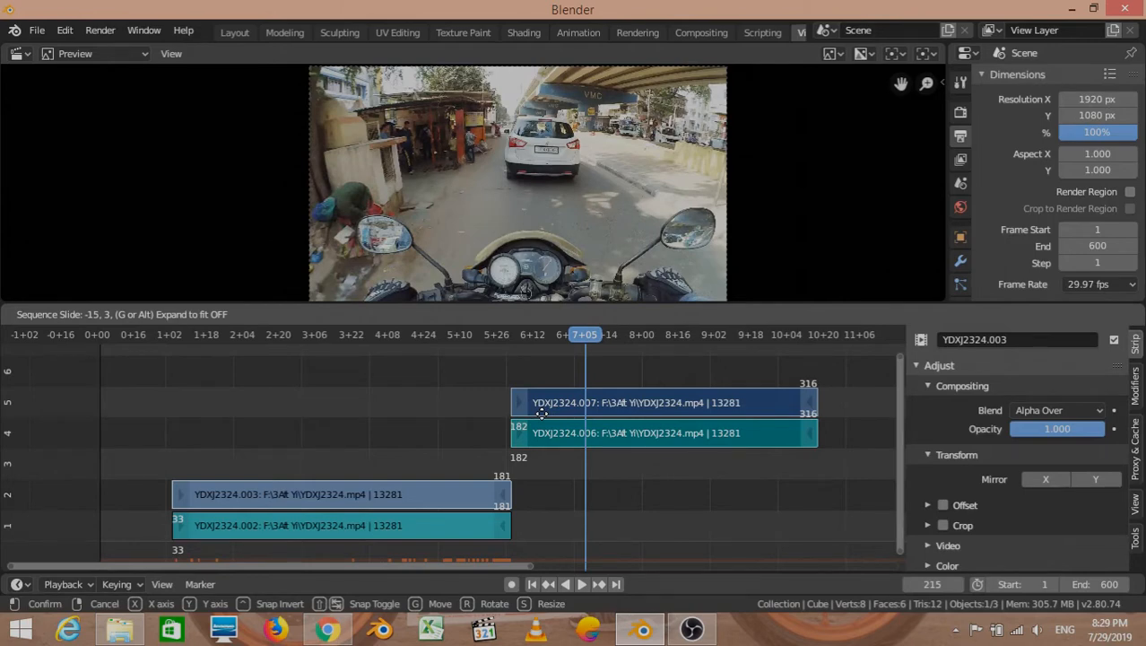
left_click(542, 413)
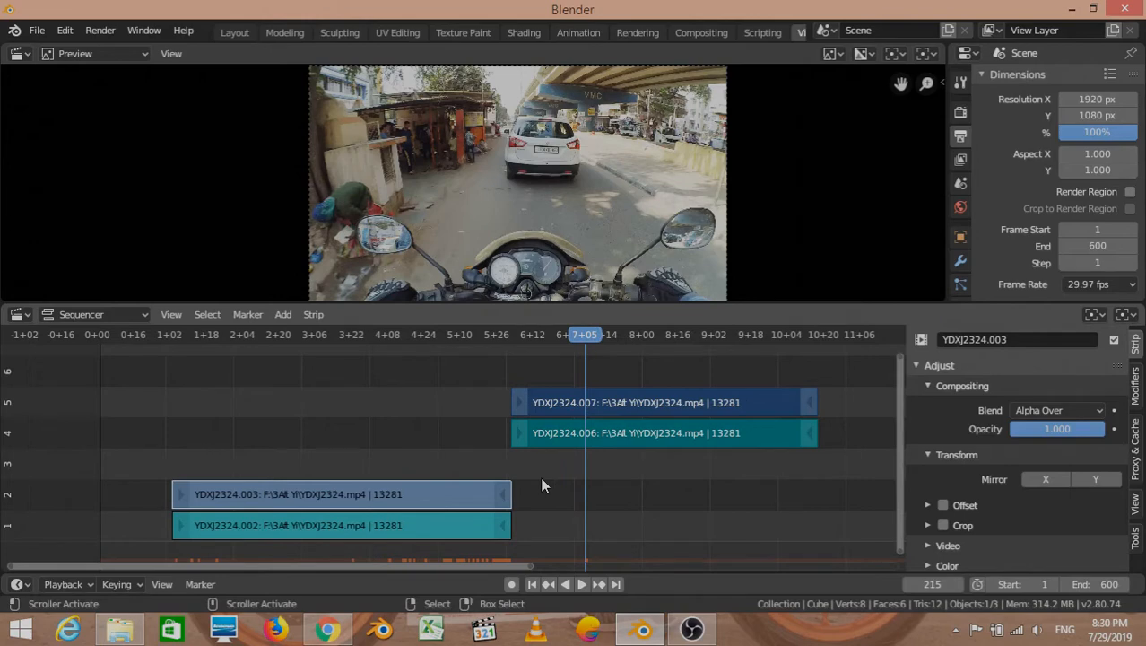
- Set the current frame 20 frames before the cut, at frame 162, and snap the second clip's strips to it
key("Page_Down")
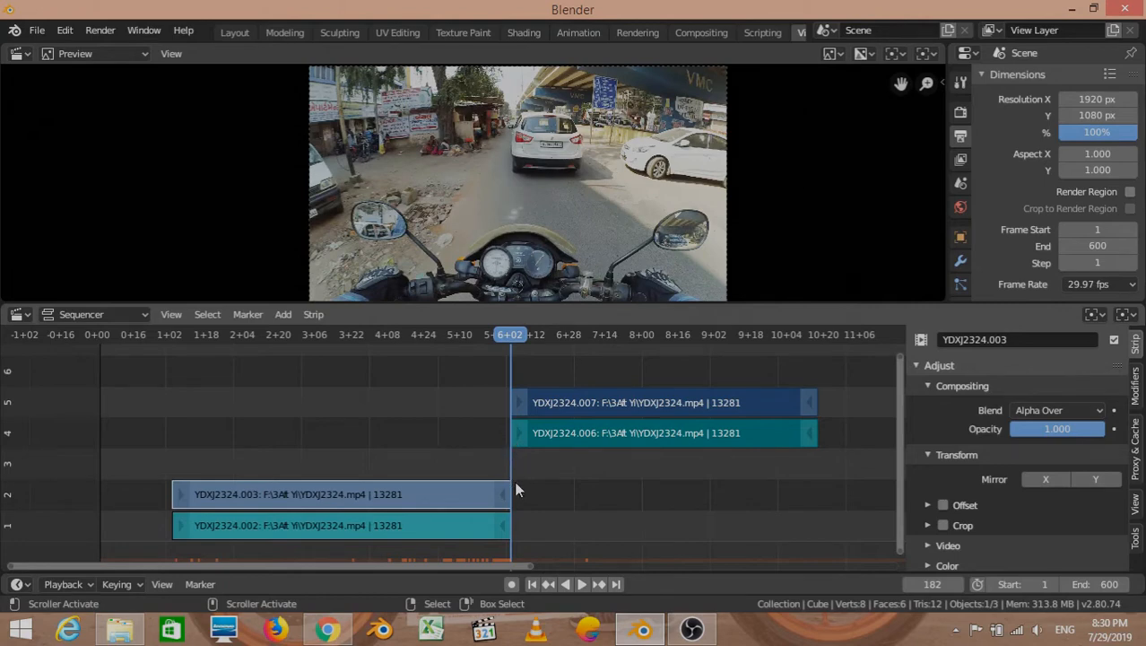
key("Page_Up")
key("Page_Down")
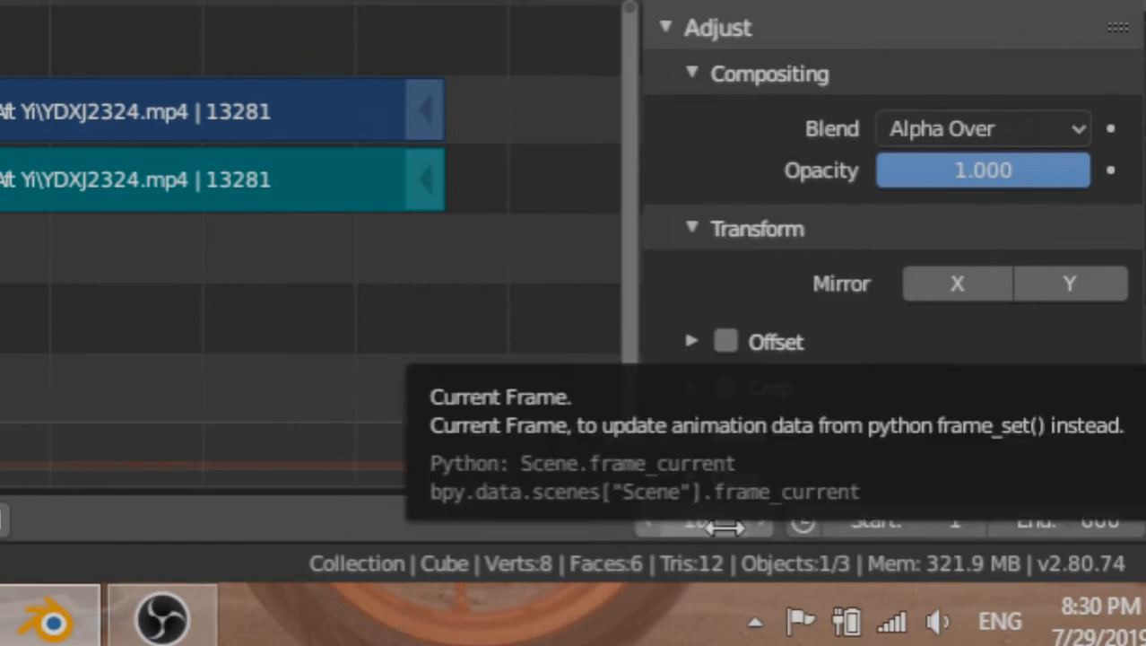
left_click(713, 521)
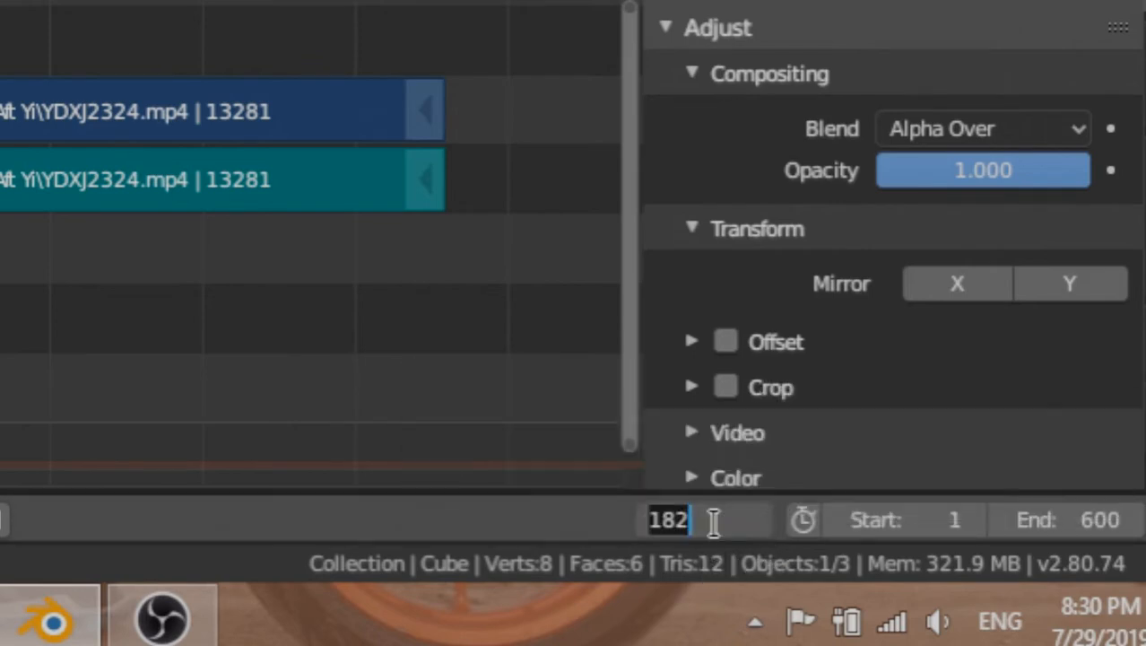
left_click(713, 521)
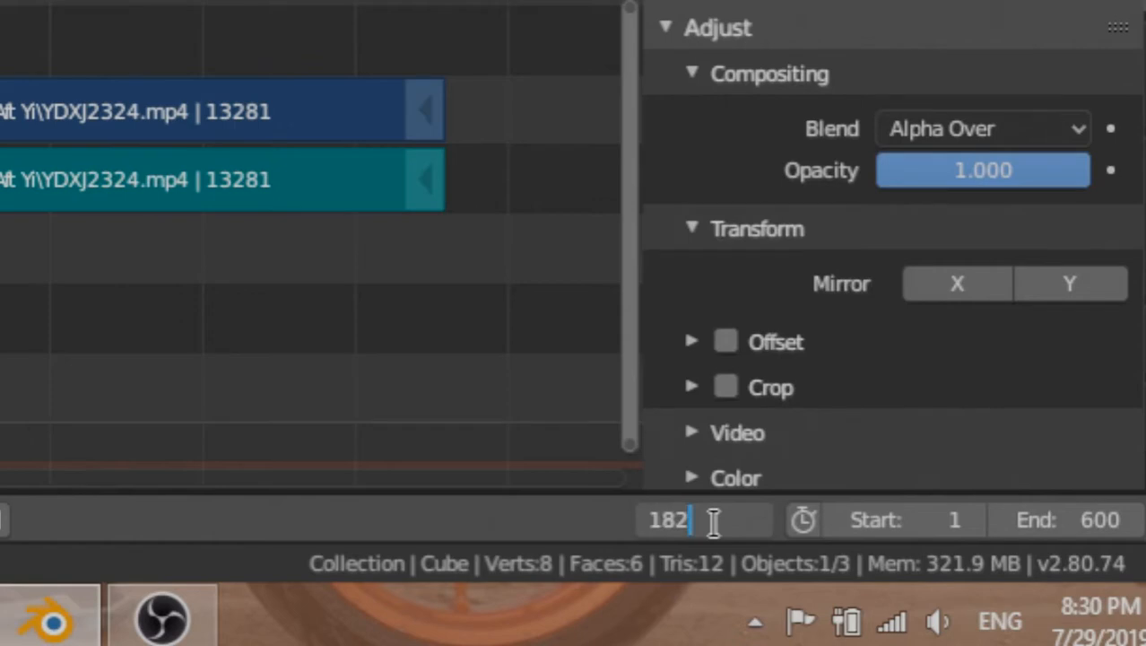
type("-20")
key("Return")
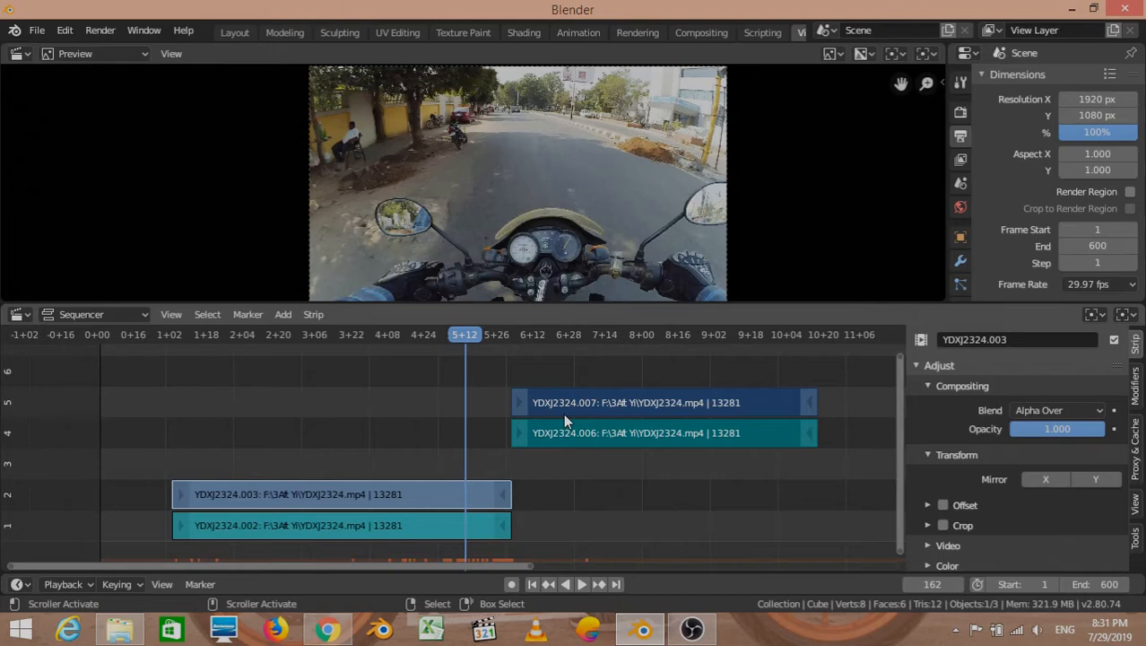
key("shift+s")
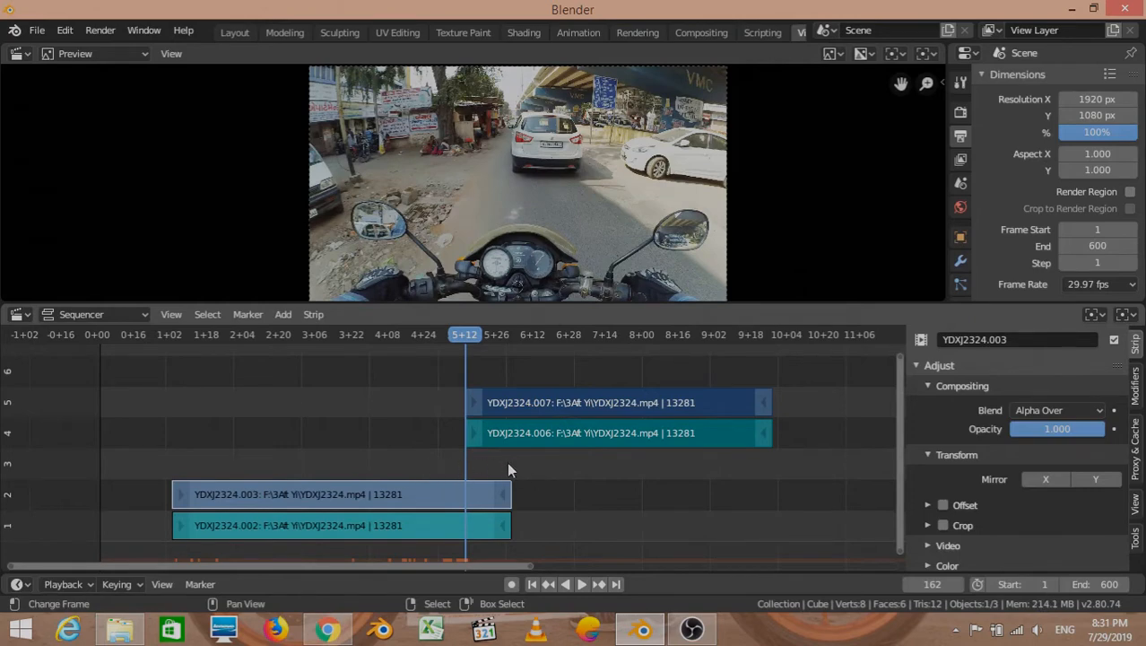
- Add a Transform effect strip to the first clip's video strip and another to the second clip's video strip
right_click(447, 491)
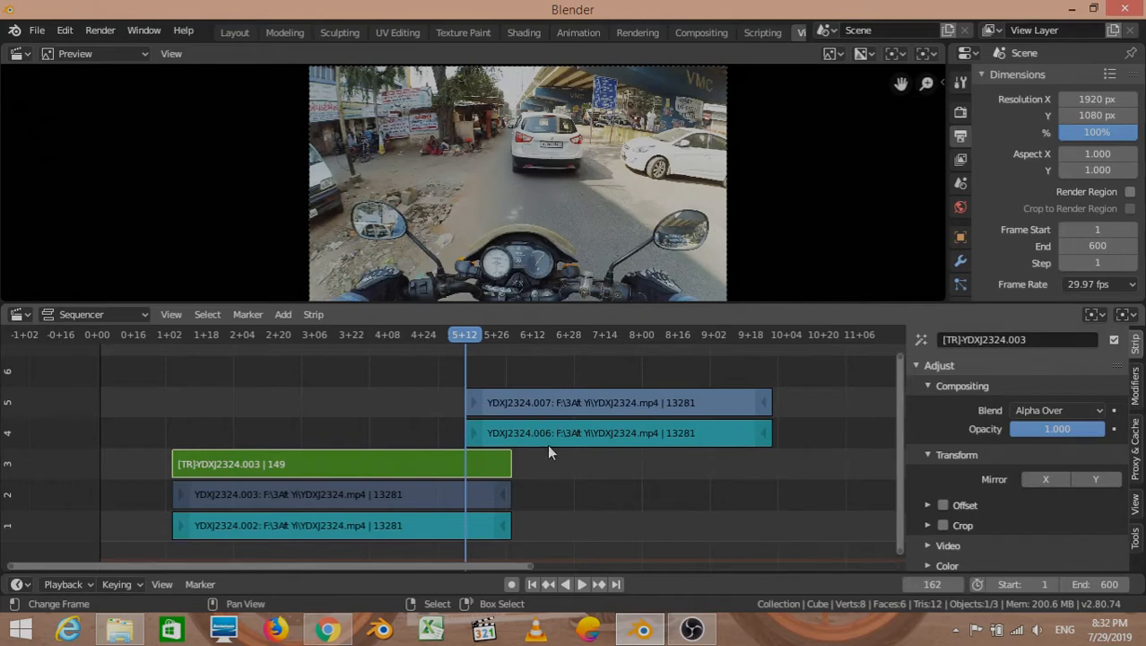
scroll(606, 411, "up", 1)
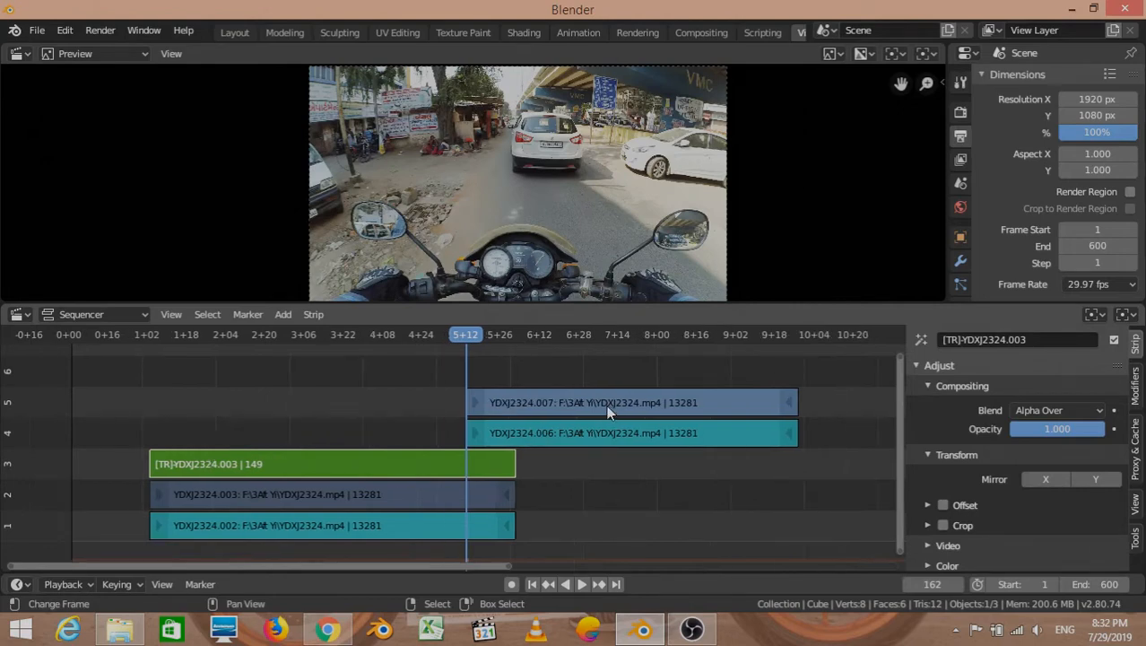
scroll(606, 411, "down", 1)
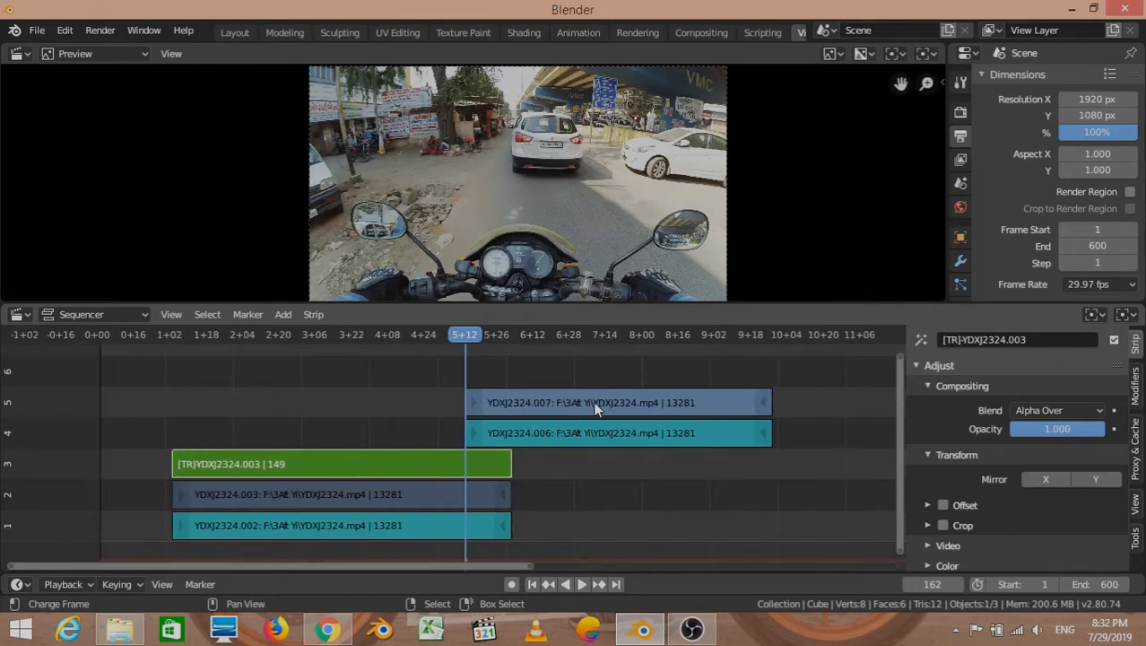
left_click(593, 401)
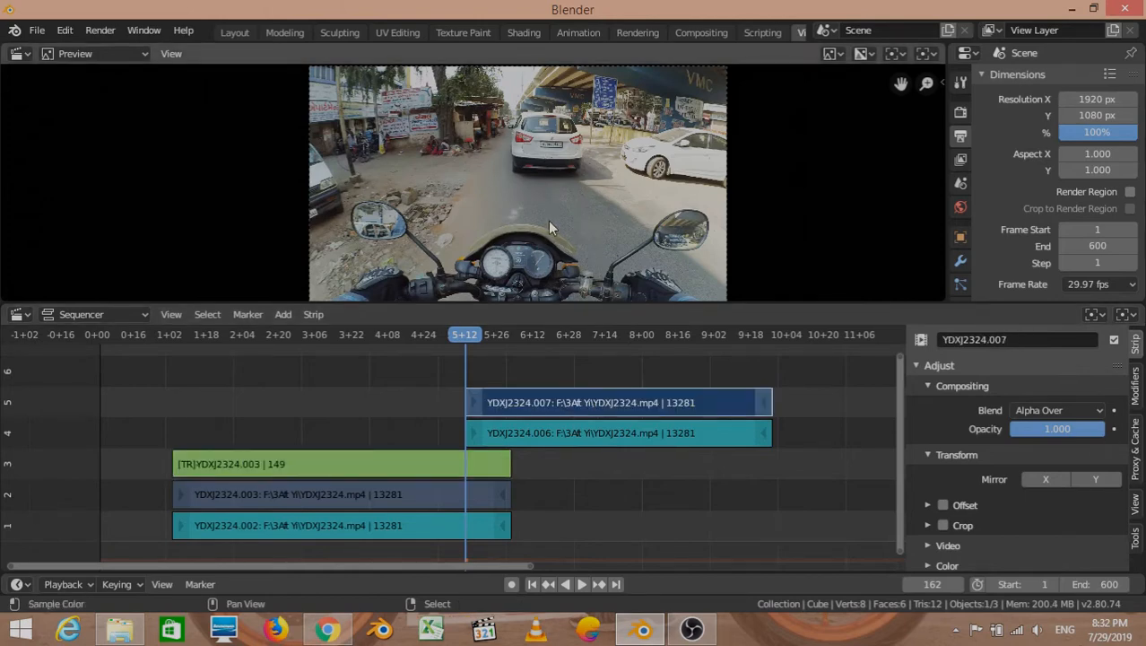
key("t")
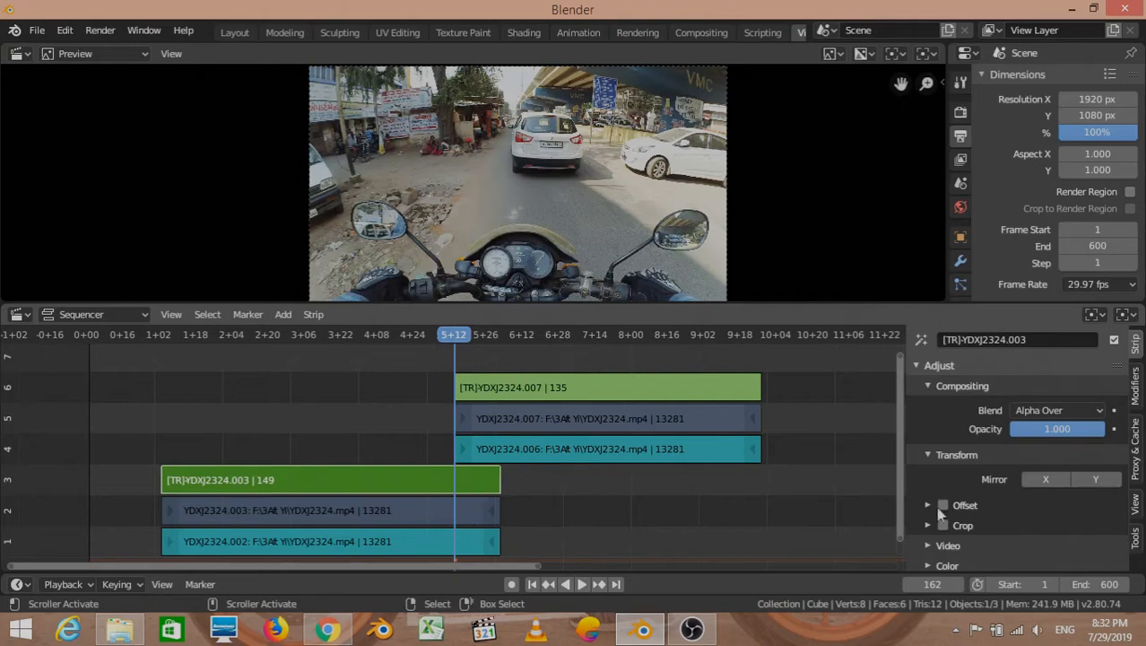
- Enable Uniform Scale in the effect settings of both Transform strips
scroll(1021, 502, "down", 5)
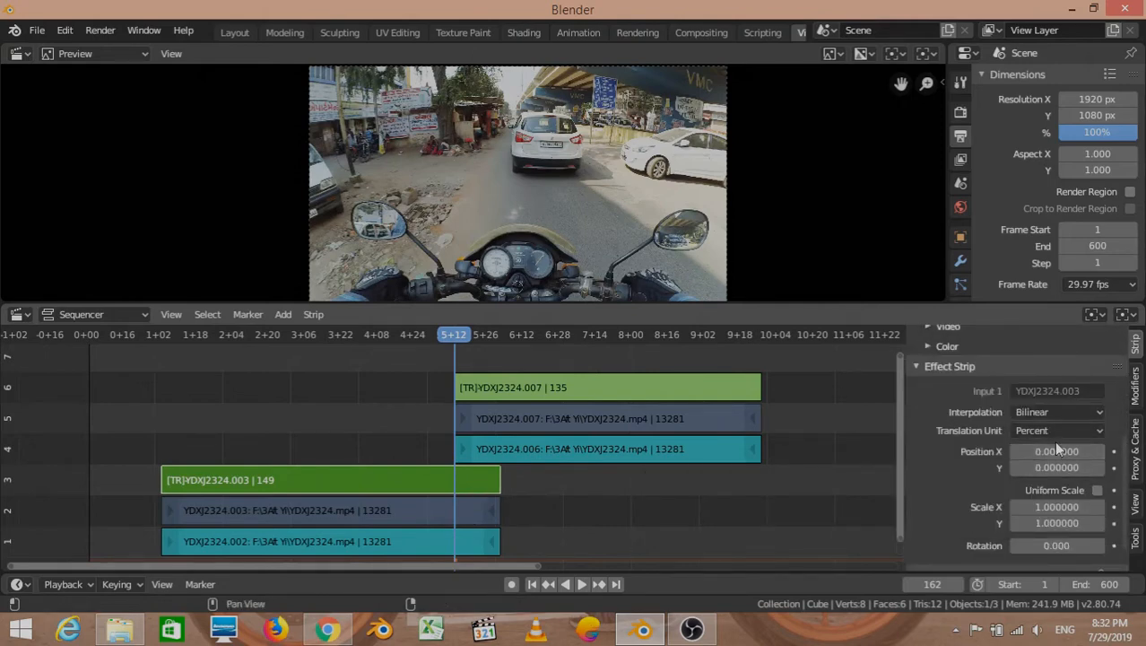
scroll(1054, 444, "down", 1)
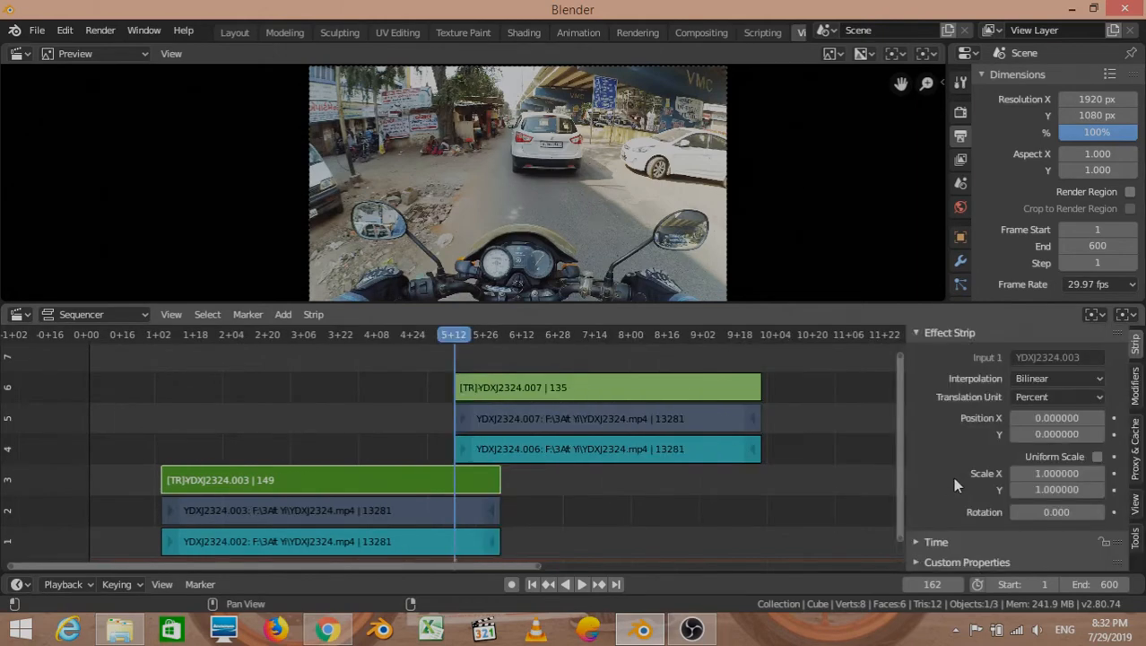
key("n")
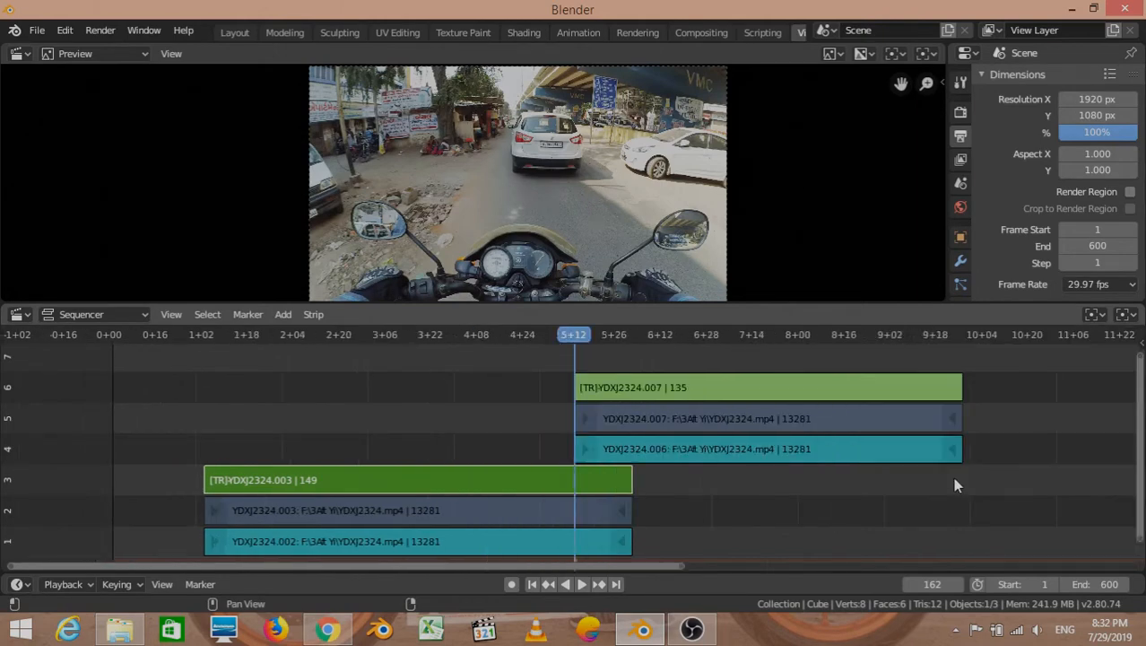
key("n")
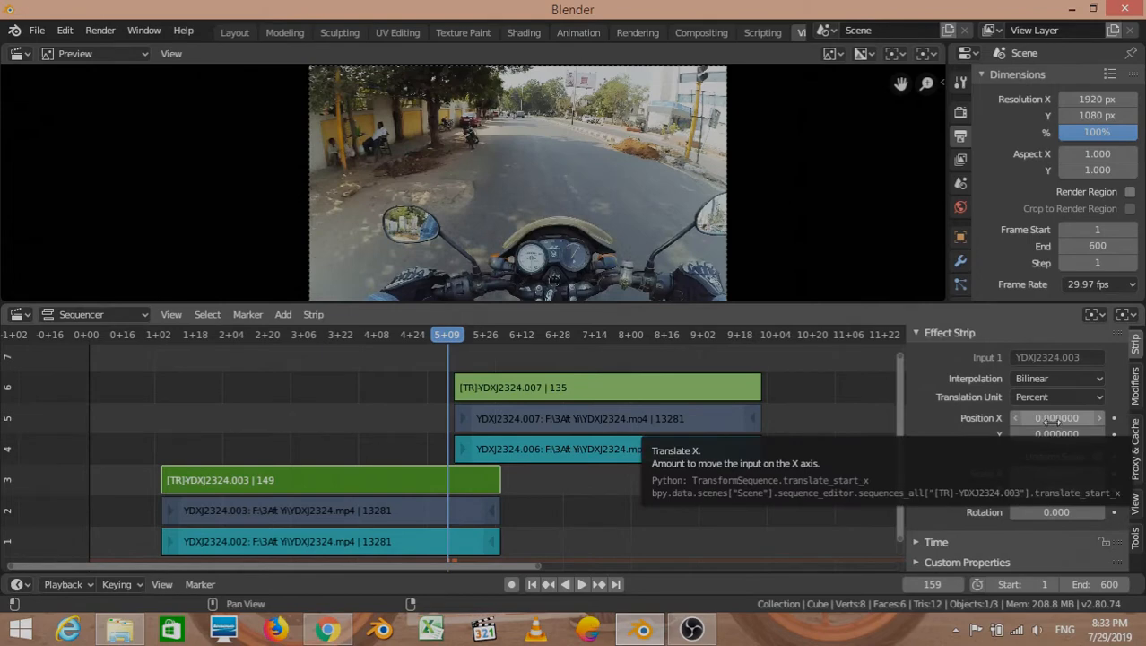
mouse_move(1052, 418)
left_mouse_down()
mouse_move(1113, 419)
mouse_move(1023, 418)
mouse_move(1134, 419)
mouse_move(906, 435)
mouse_move(1056, 434)
left_mouse_up()
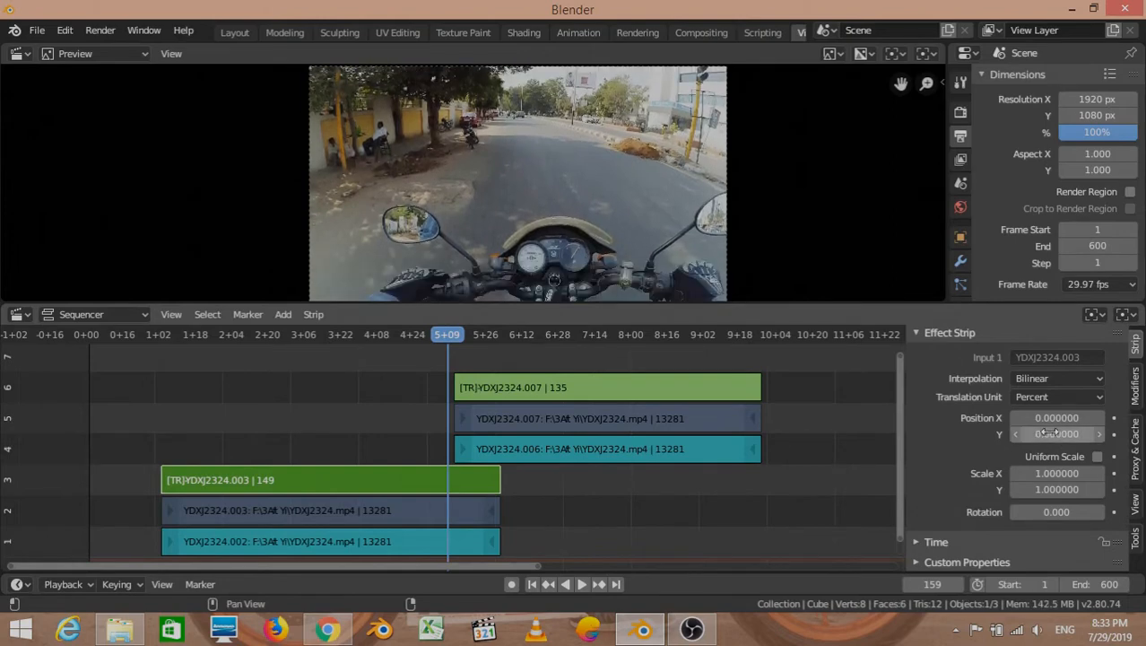
left_click_drag(1056, 473, 1078, 490)
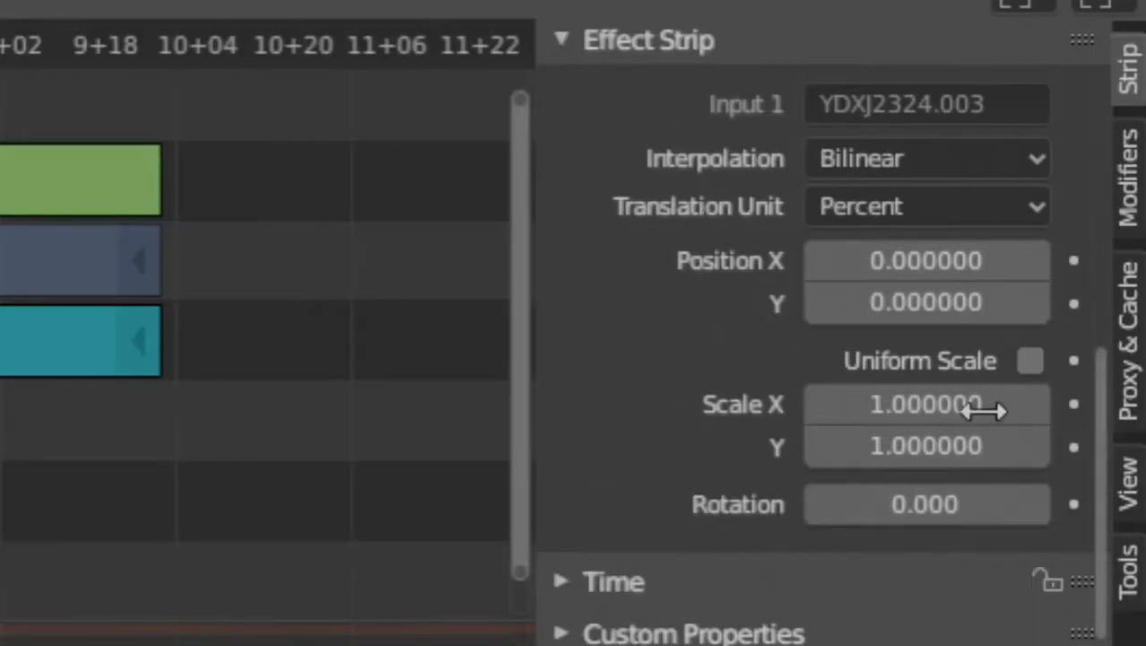
left_click(1029, 362)
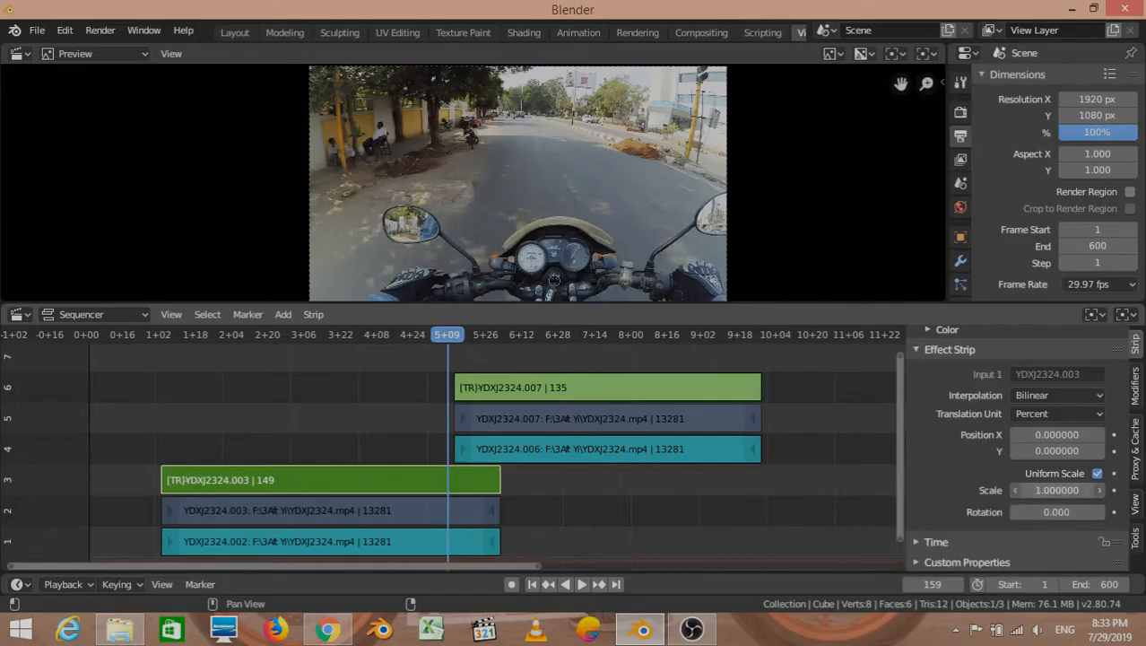
mouse_move(1056, 490)
left_mouse_down()
mouse_move(1105, 491)
mouse_move(1011, 491)
mouse_move(1079, 491)
mouse_move(1054, 491)
left_mouse_up()
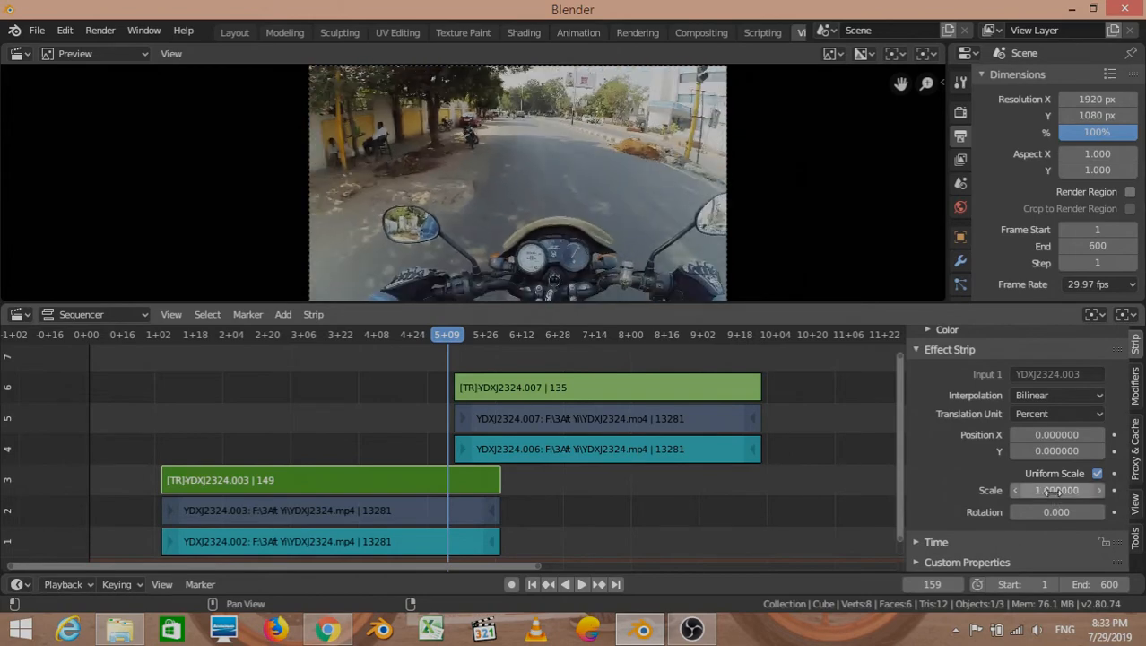
left_click(608, 385)
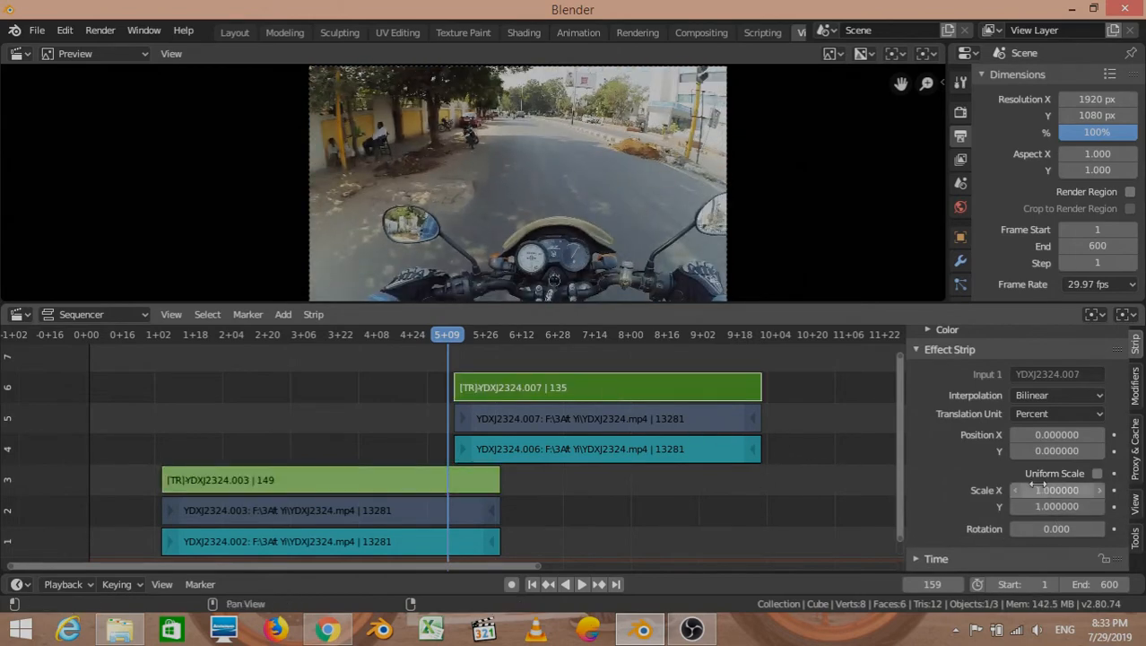
left_click(1096, 474)
- Keyframe the first clip's Transform strip at Scale 1.000 on frame 162, where the second clip begins
left_click(443, 482)
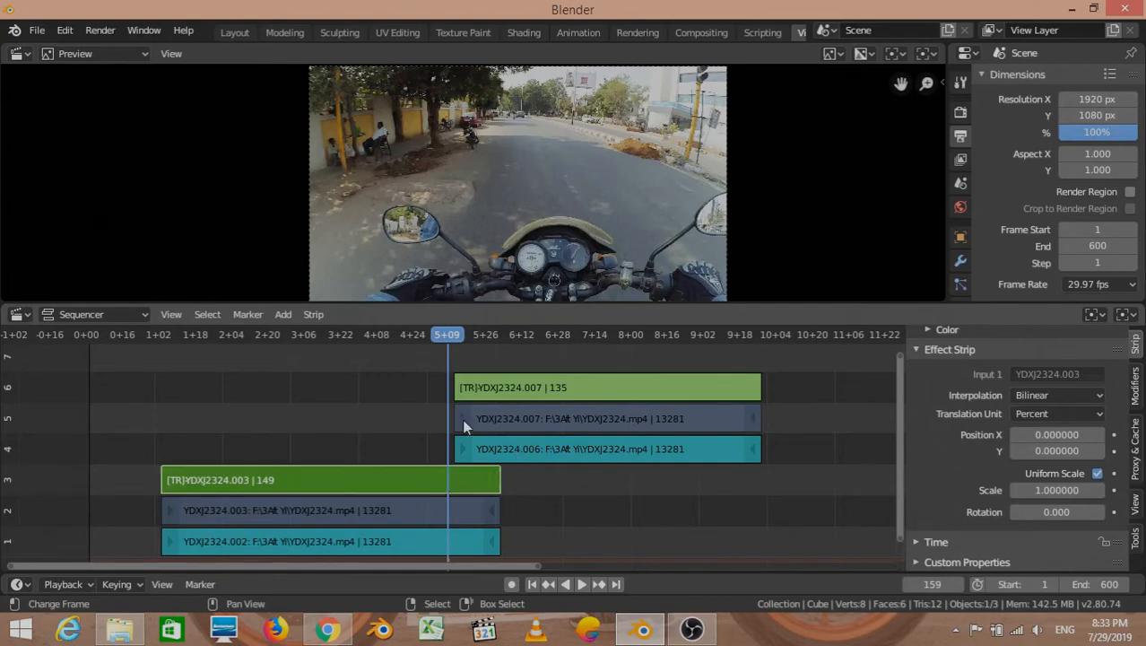
key("Right")
key("Right")
key("Right")
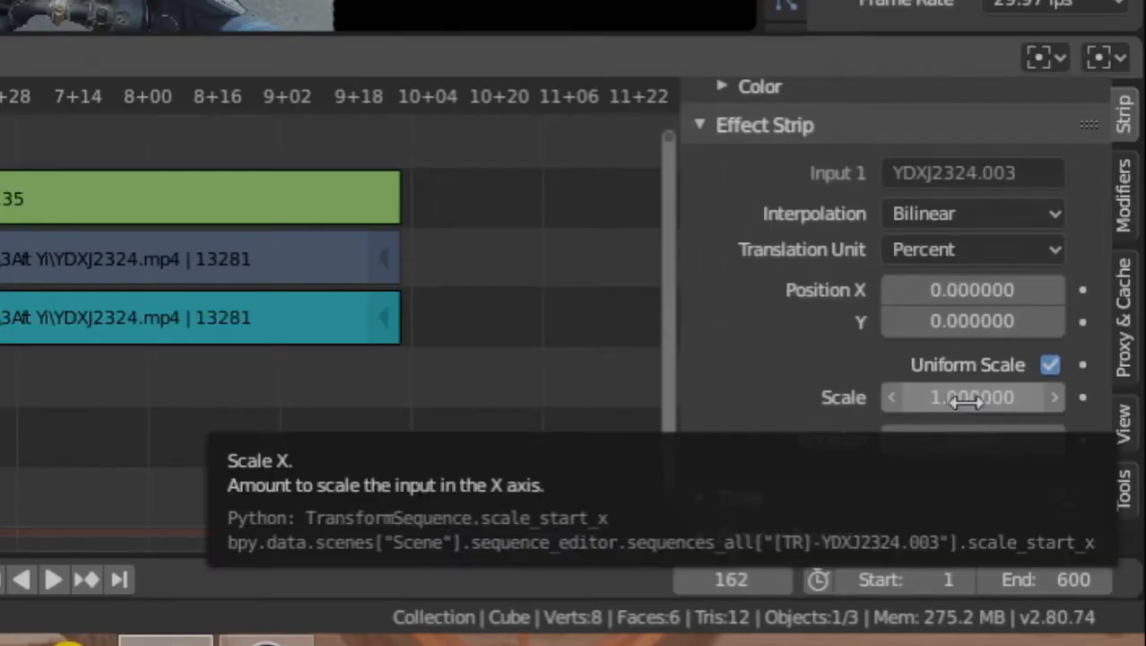
key("i")
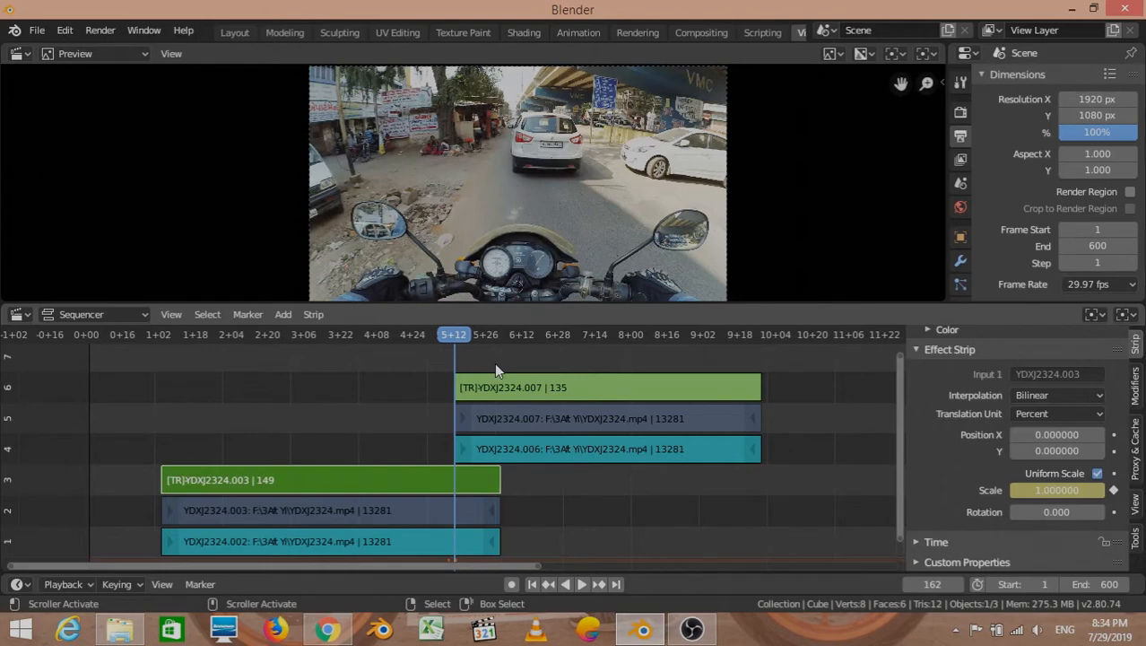
- Mute the second clip's Transform strip and go to frame 181, the first clip's last frame, with its Transform strip selected
left_click(495, 364)
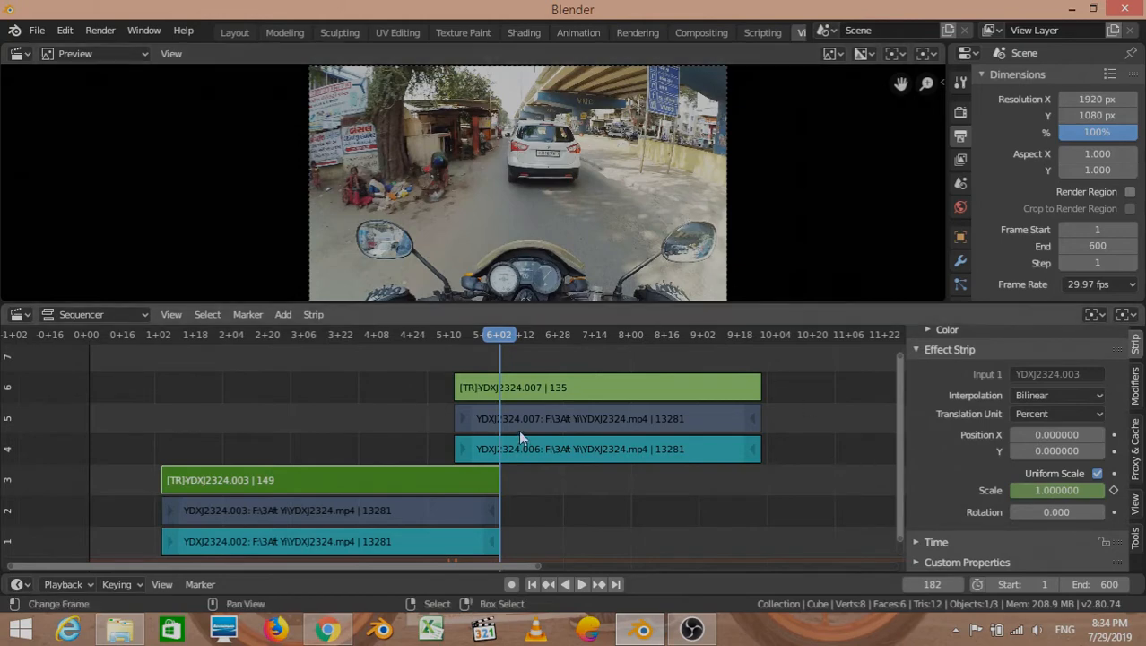
left_click(543, 391)
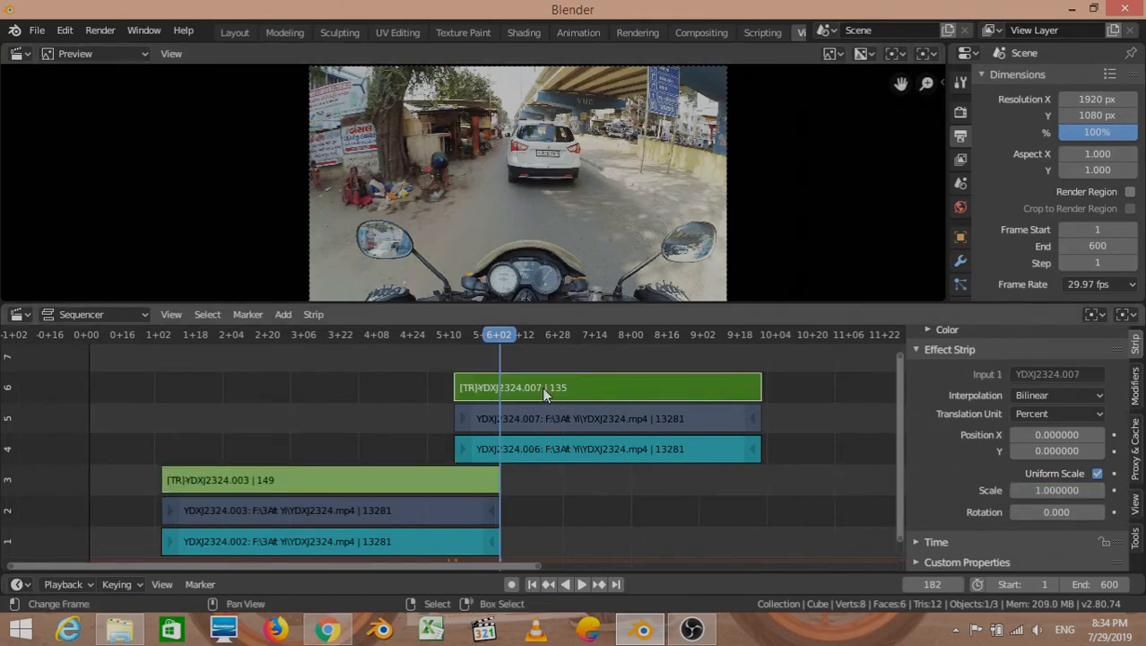
scroll(1114, 348, "up", 6)
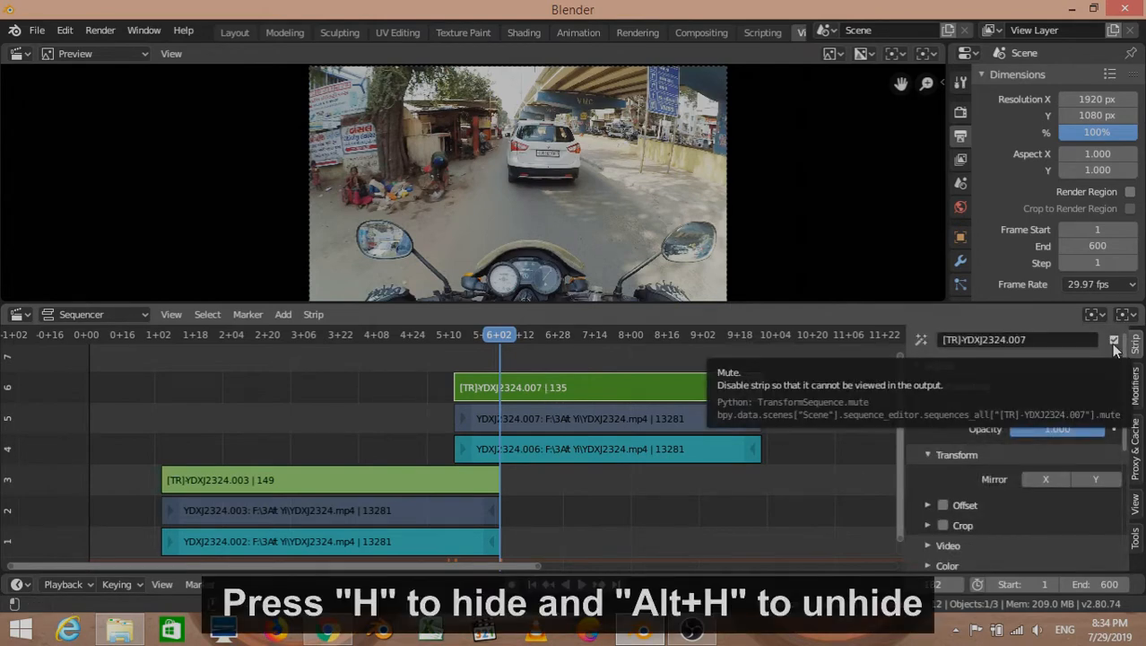
left_click(1114, 340)
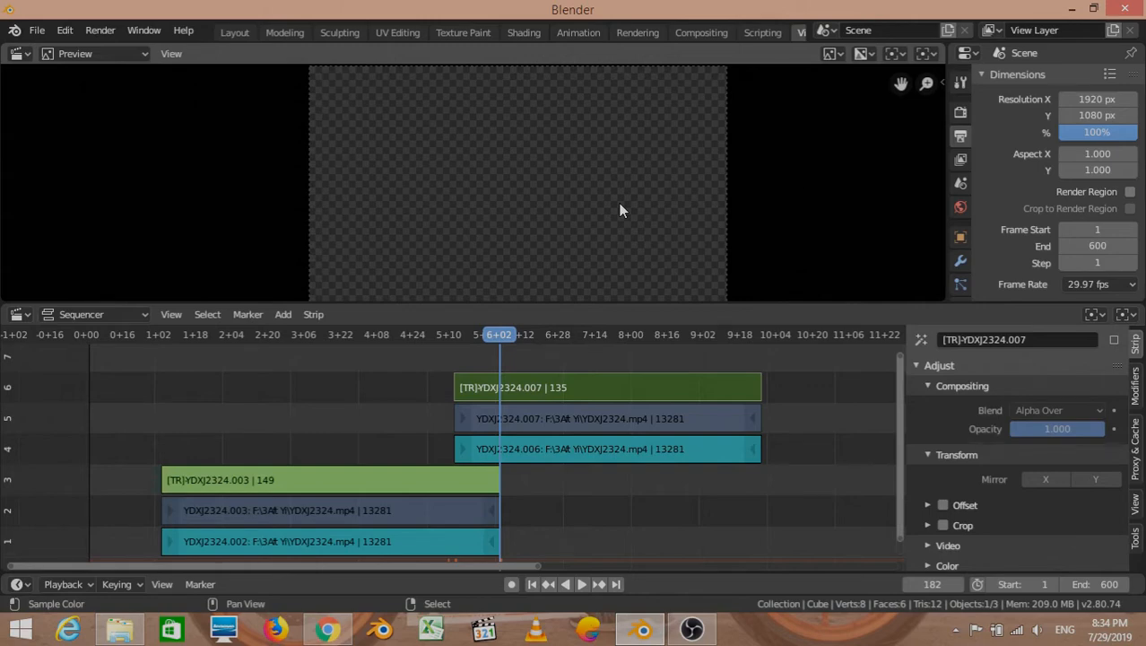
key("Left")
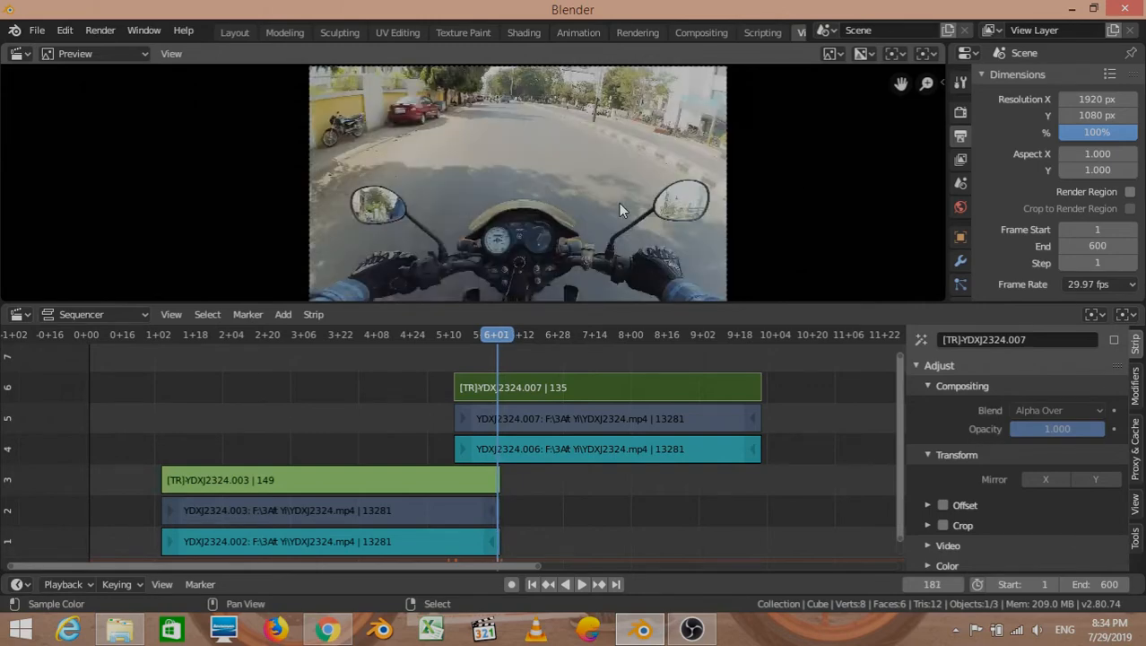
left_click(439, 475)
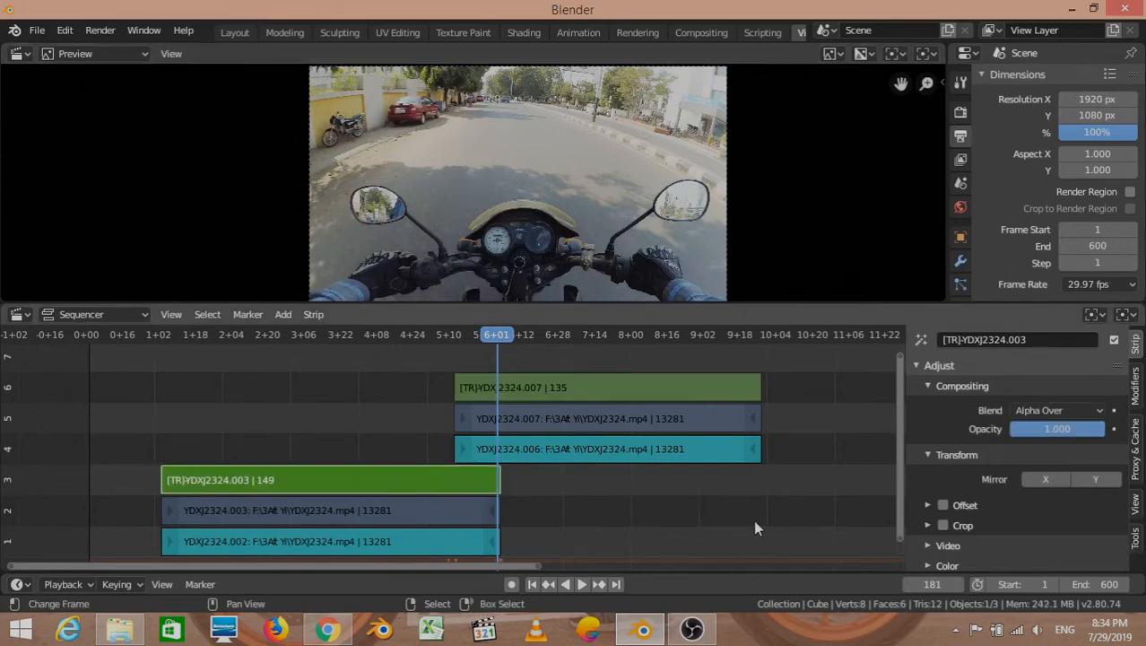
- Scale the first clip's Transform strip up to about 2.369 and keyframe its Scale on frame 181
scroll(1030, 498, "down", 5)
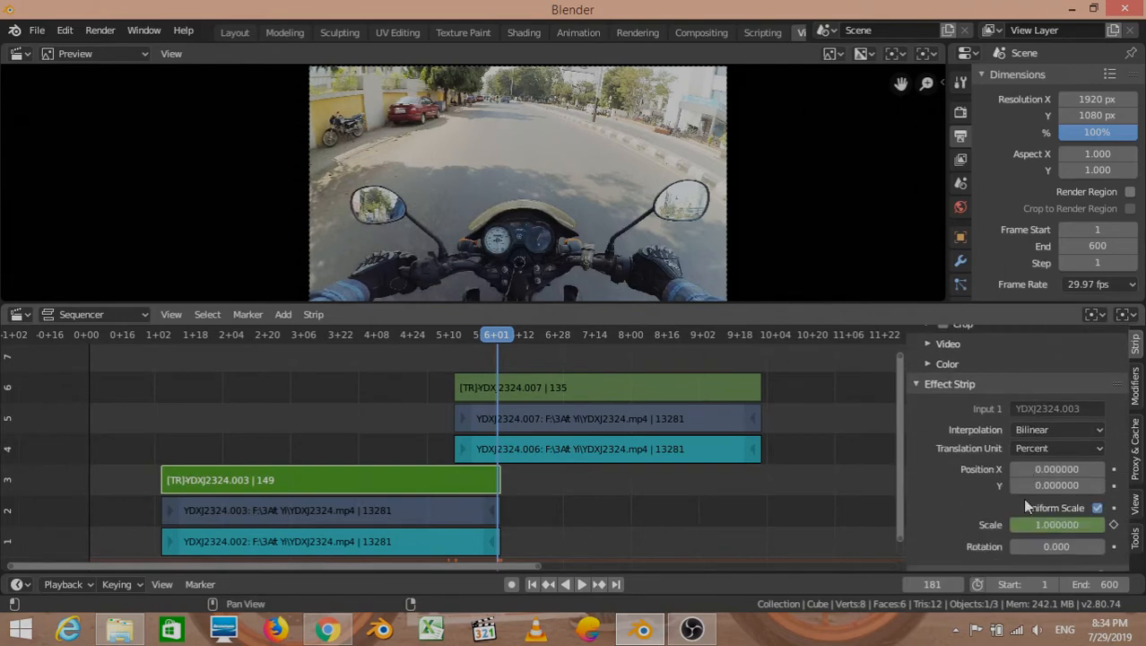
scroll(1023, 498, "down", 2)
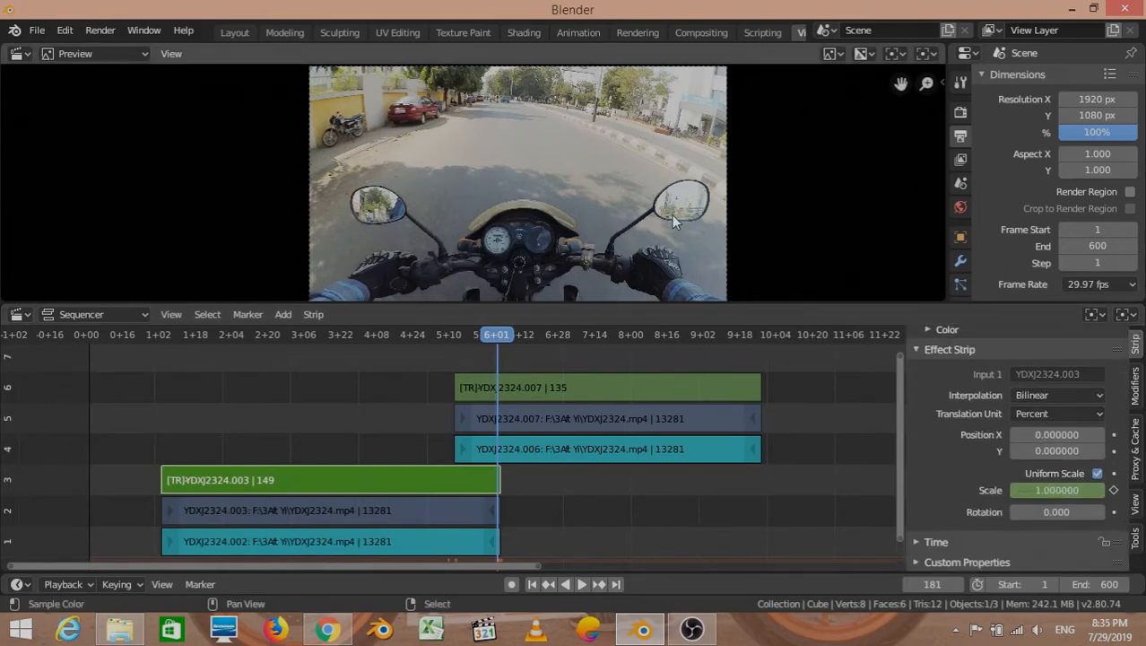
key("s")
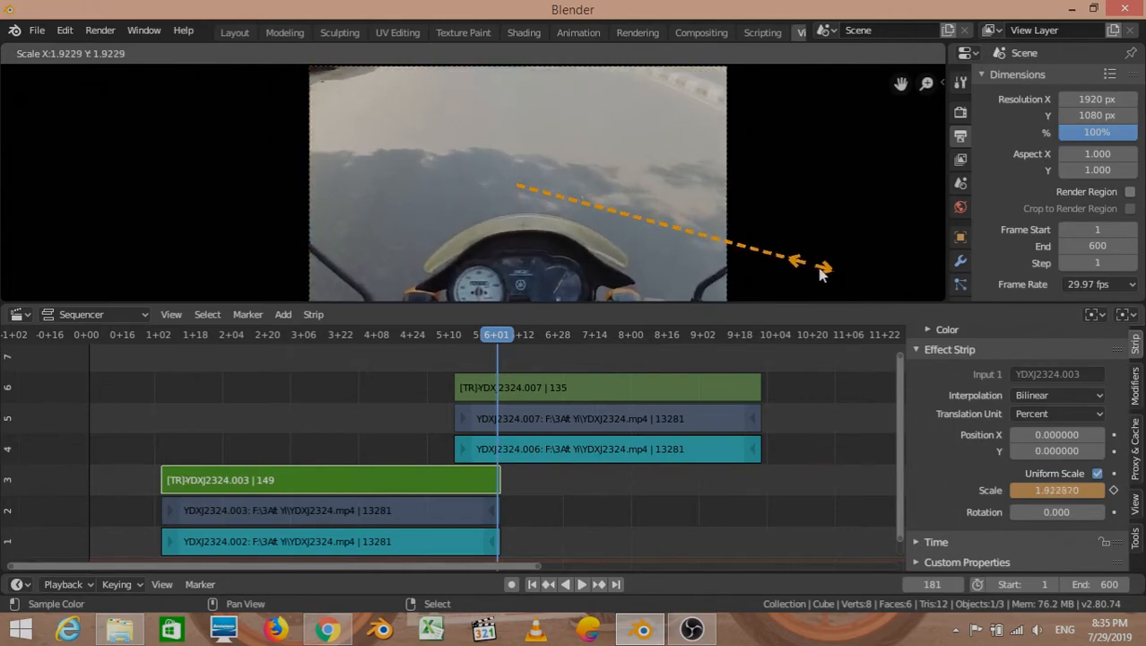
left_click(883, 270)
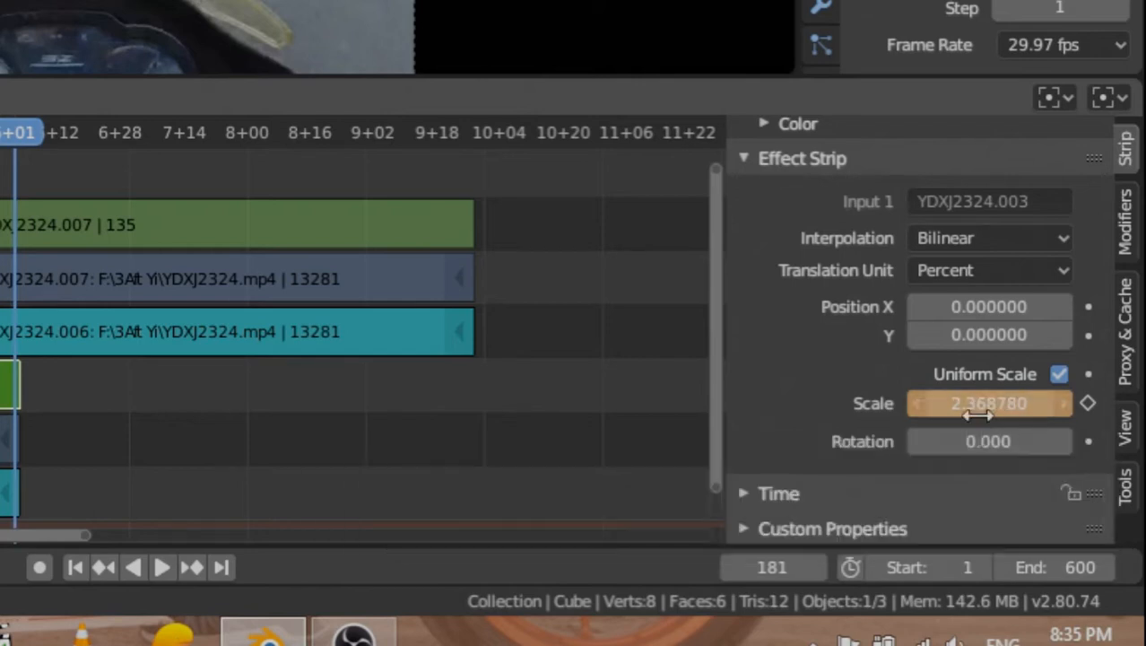
key("i")
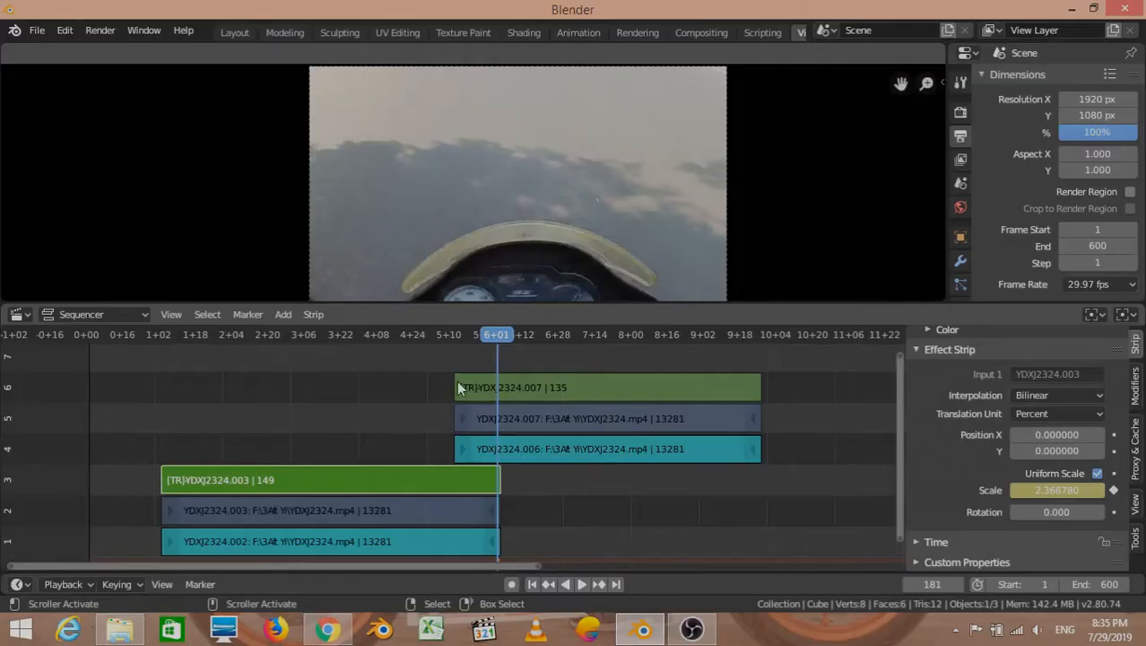
- Play back the first clip's zoom-in from around frame 162 to just past the clip's end
left_click(454, 362)
key("space")
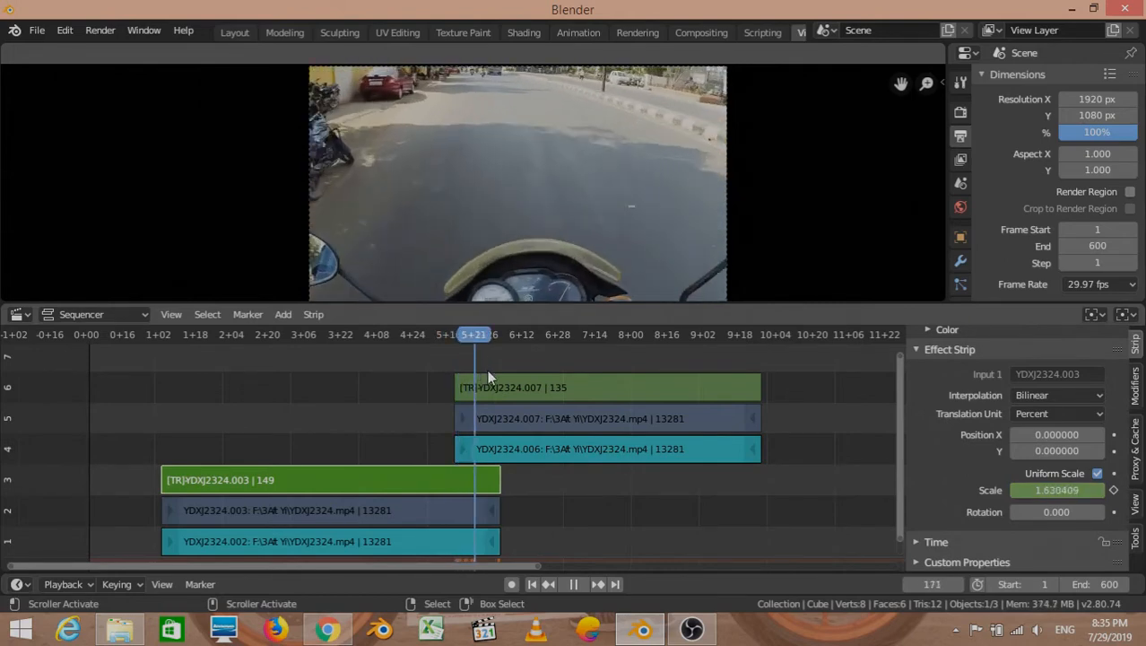
key("space")
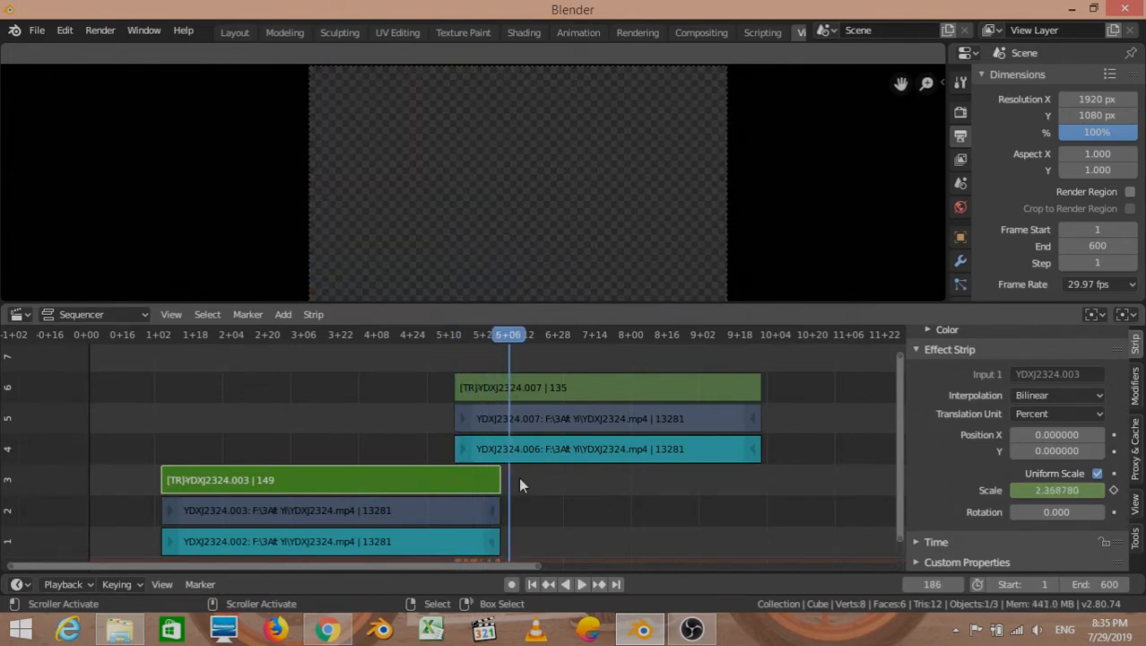
- Keyframe the first clip's Transform strip at Opacity 1.000 on frame 162
key("Down")
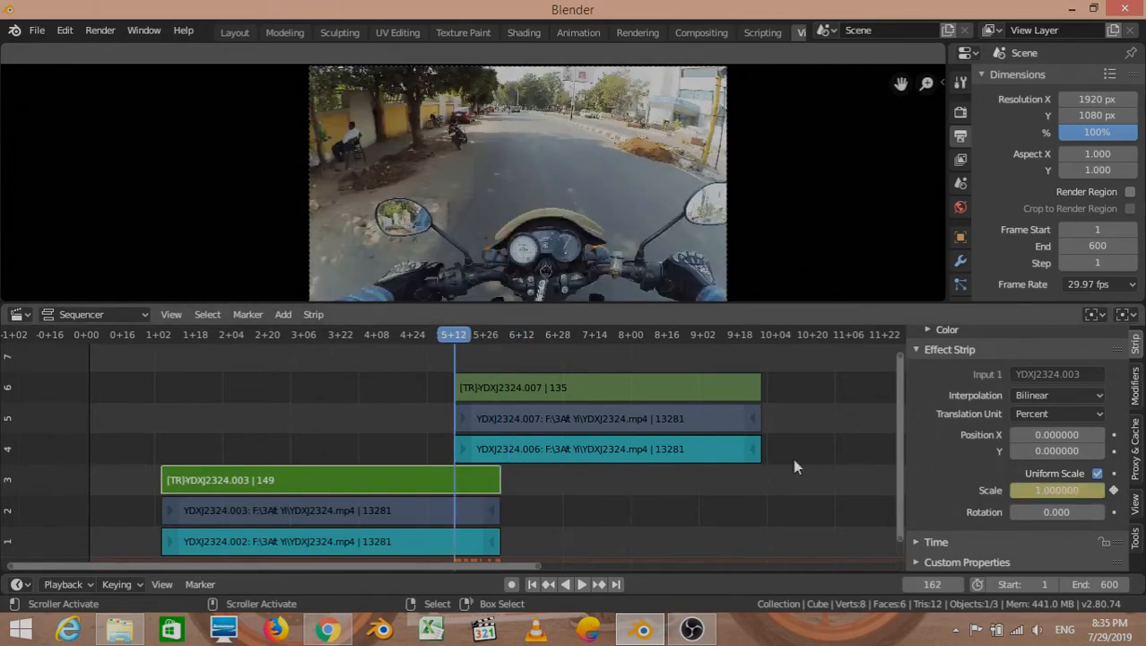
scroll(1043, 466, "up", 6)
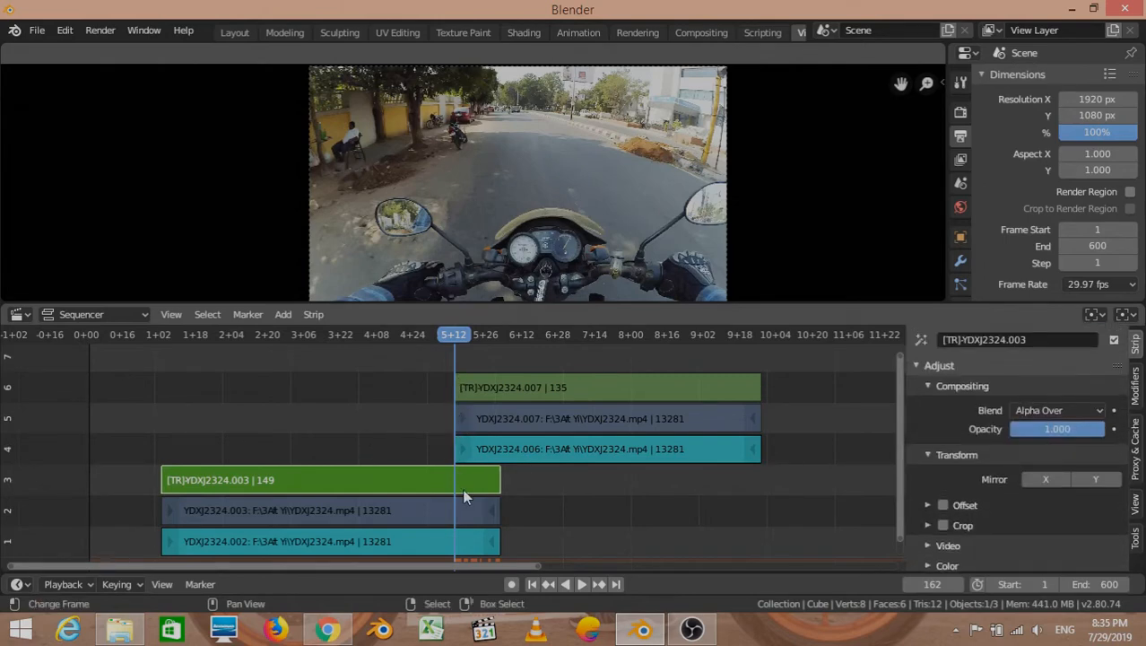
scroll(1090, 492, "down", 6)
scroll(1090, 492, "down", 3)
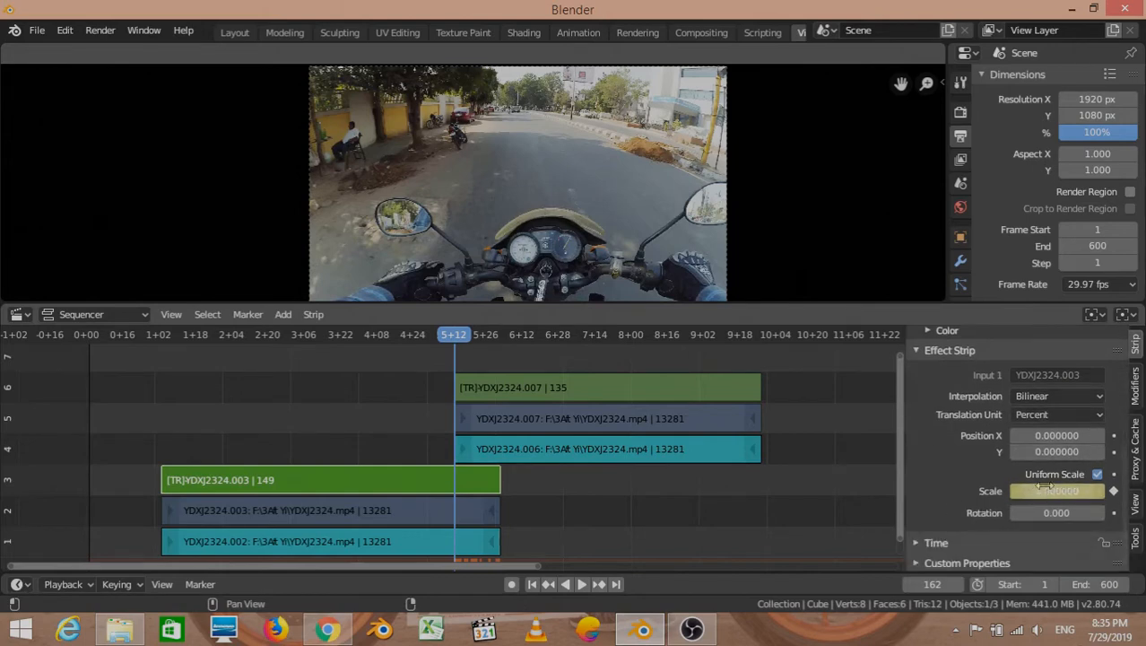
scroll(1050, 495, "up", 6)
scroll(1051, 498, "up", 3)
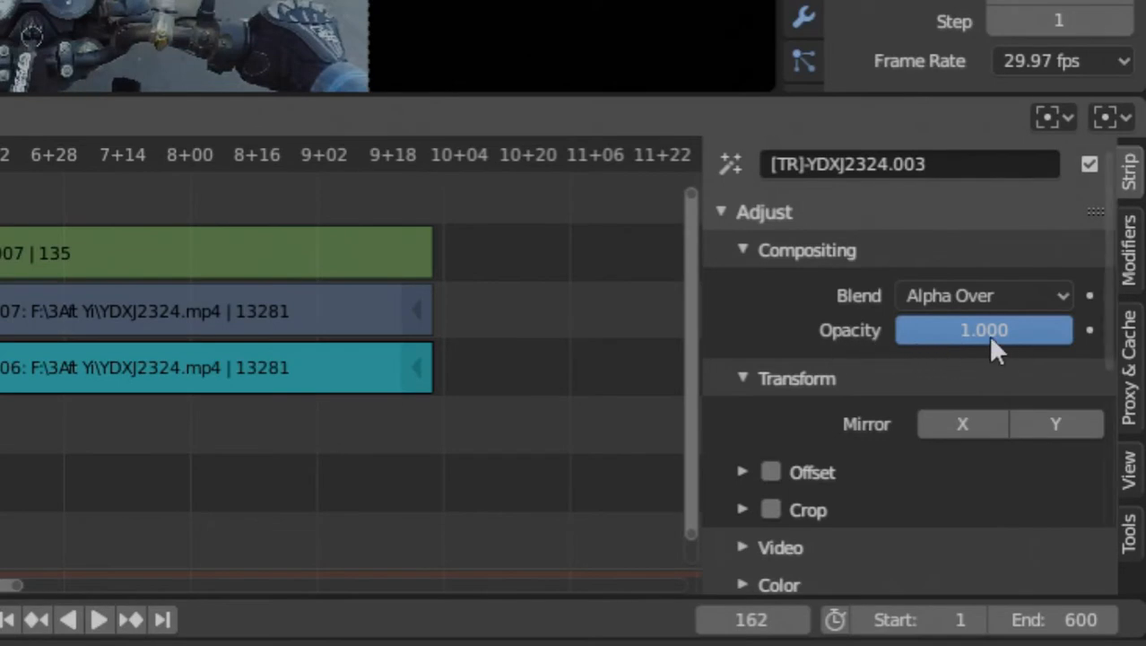
key("i")
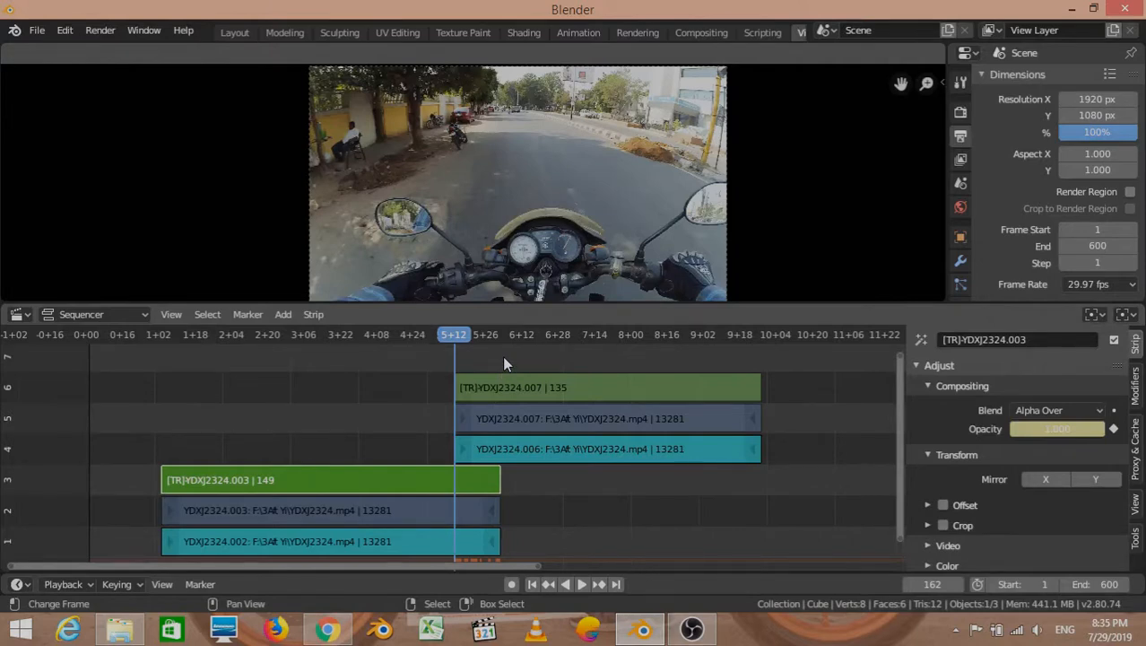
- Set the first clip's Transform strip Opacity to 0.1 on frame 181 and keyframe it
left_click(502, 357)
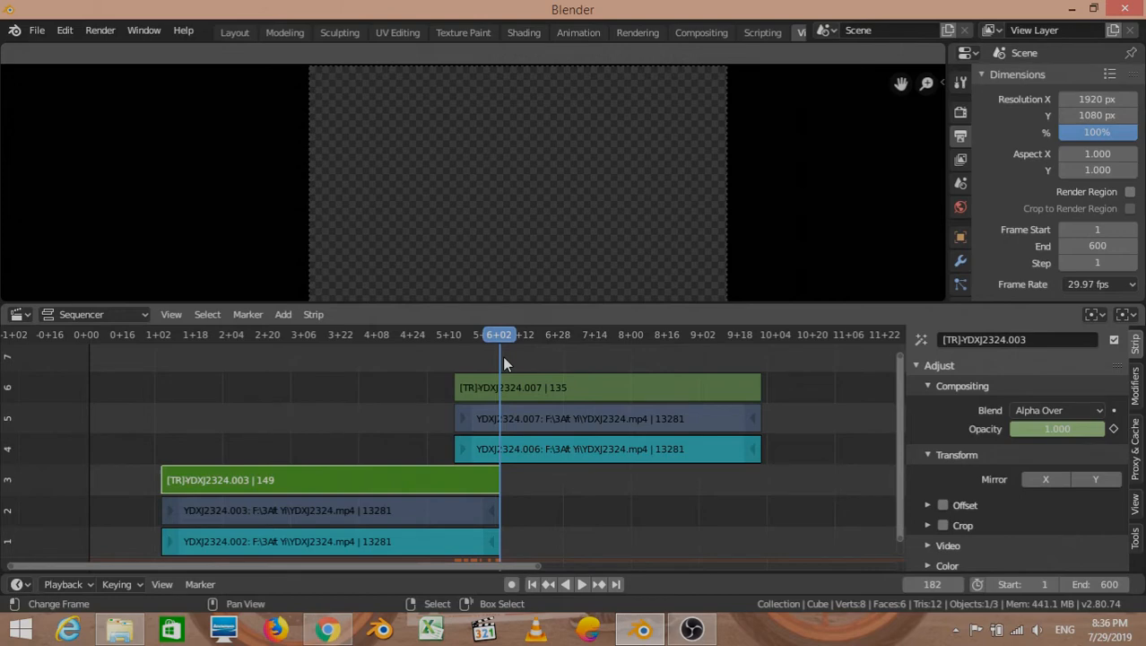
key("Left")
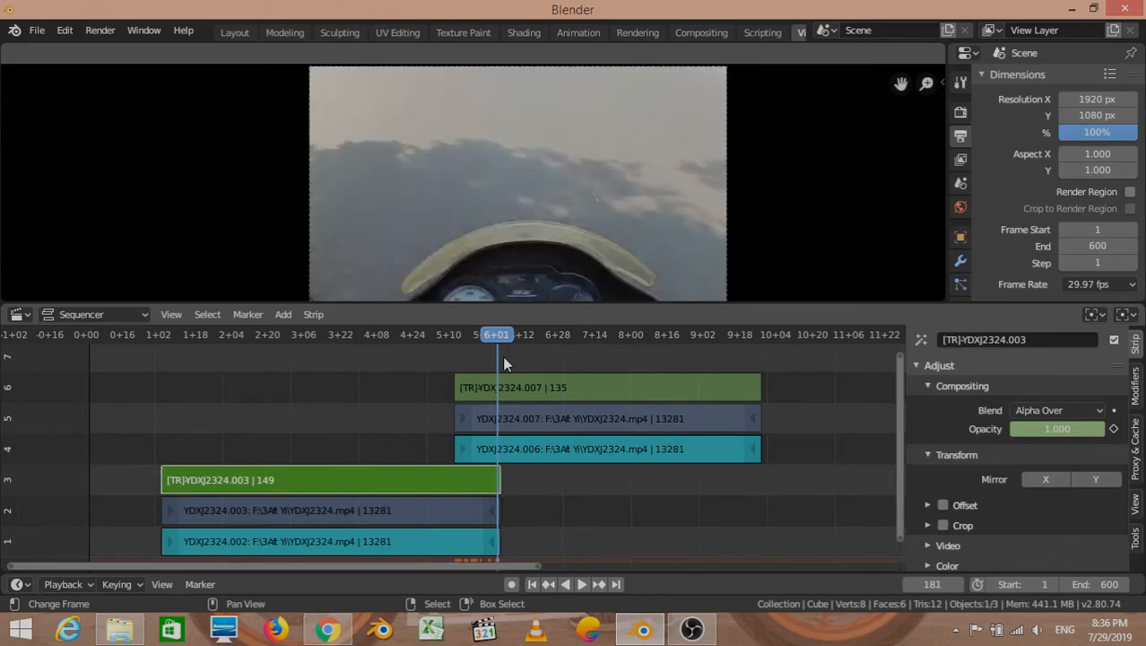
left_click(1063, 429)
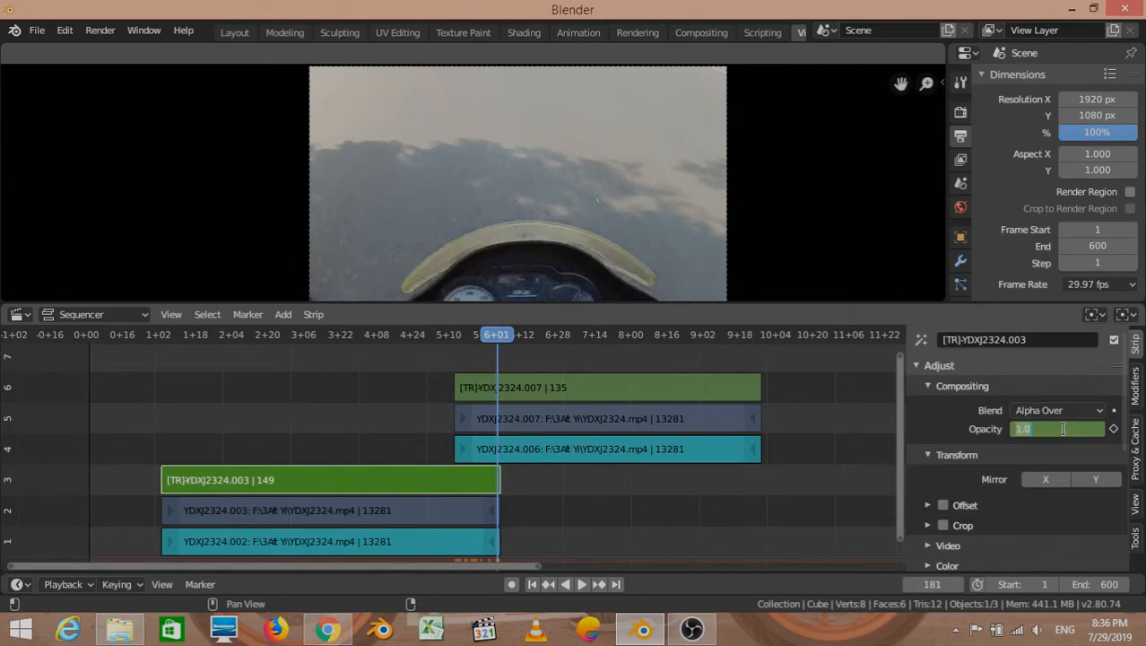
type(".1")
key("Return")
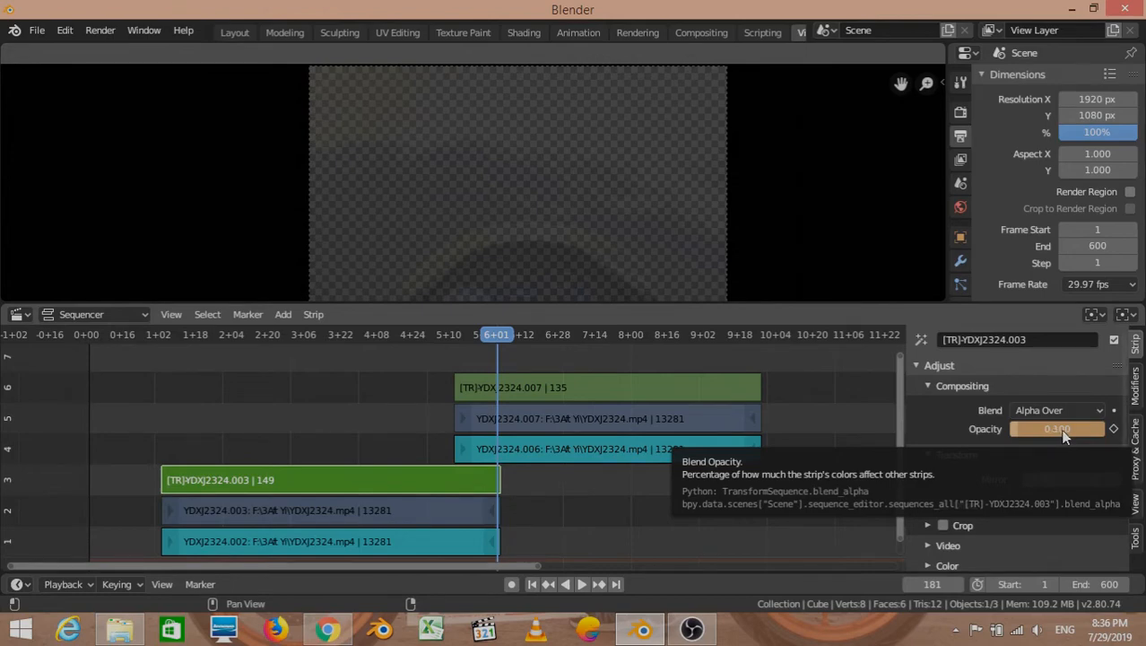
key("i")
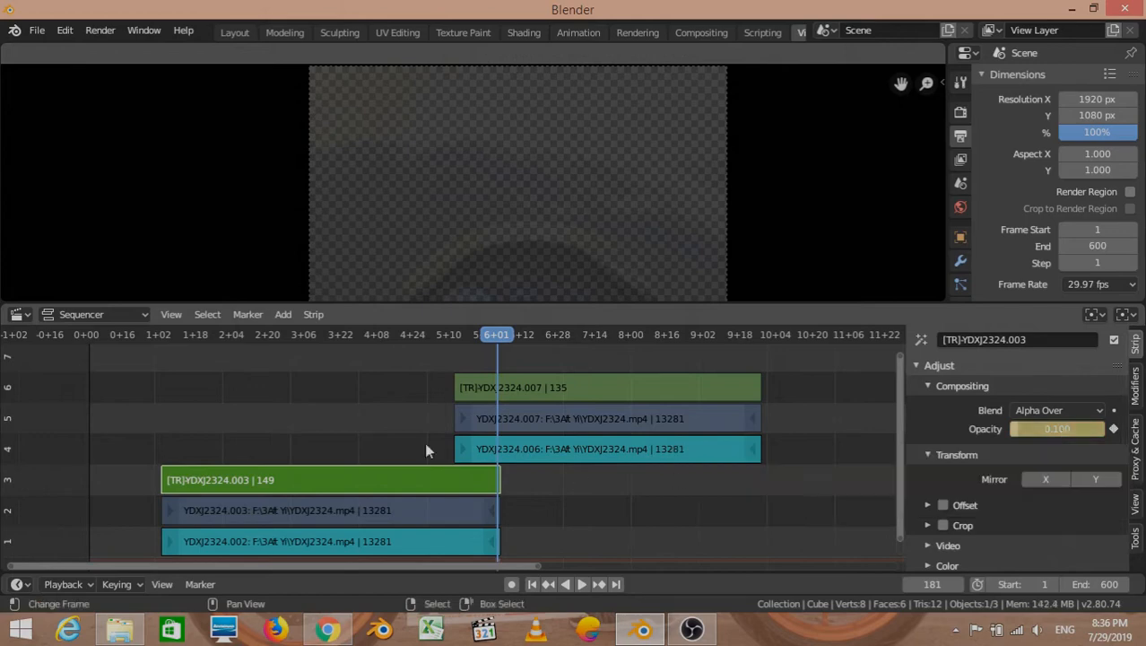
- Play back the overlap to check the first clip's zoom together with its opacity fade
left_click(451, 356)
key("space")
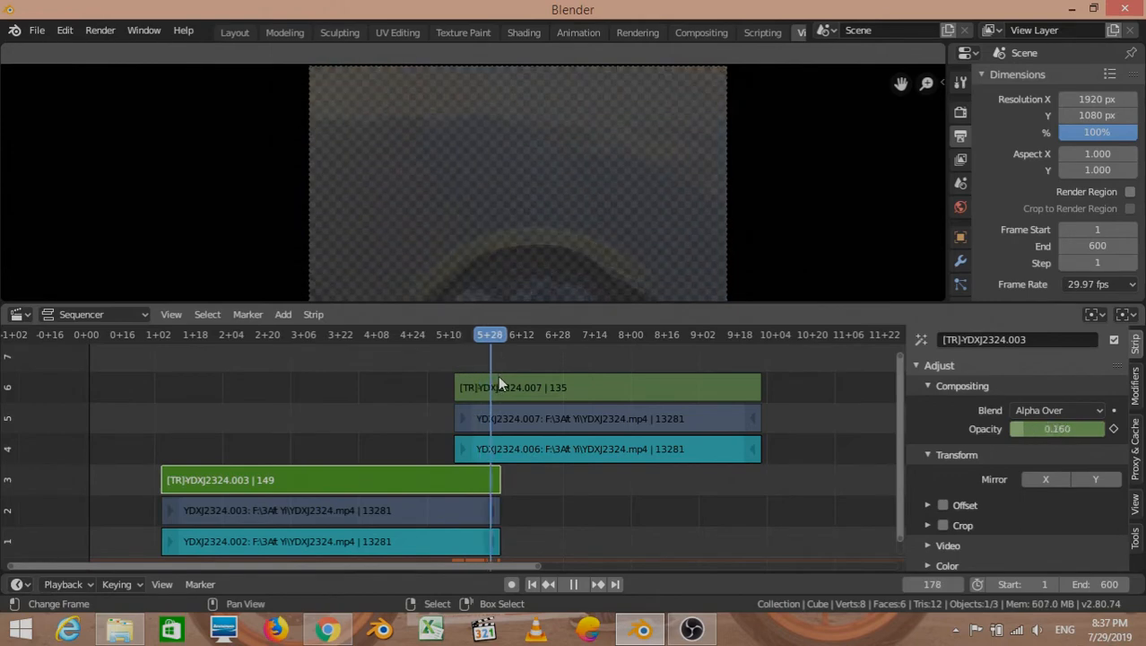
key("space")
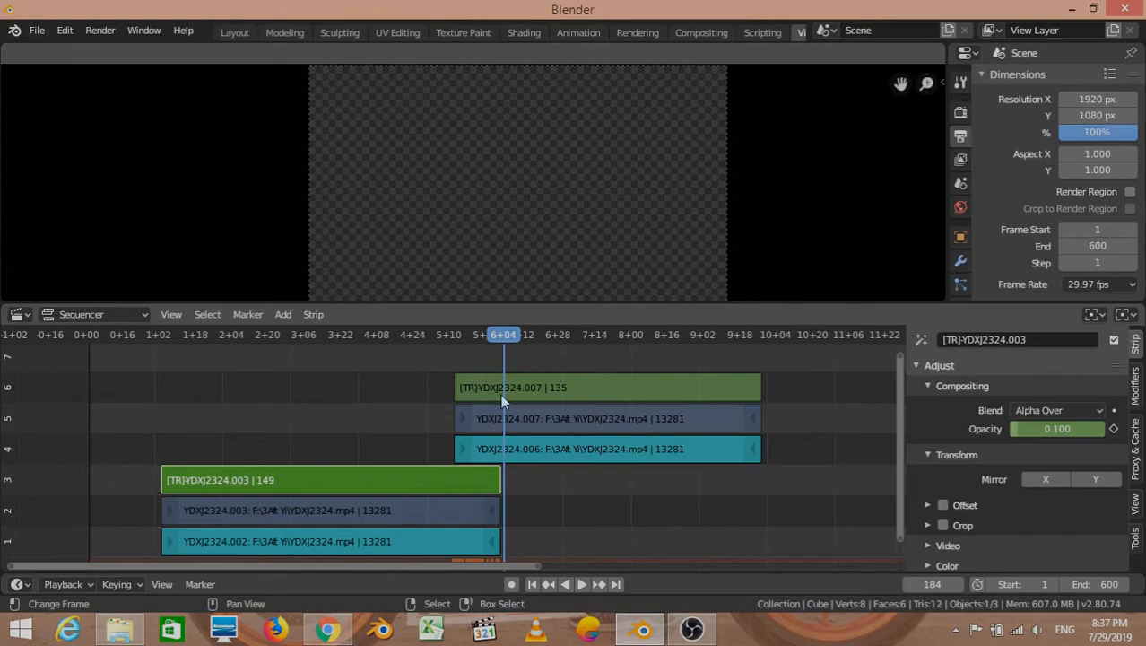
- Move the first clip's audio, video and Transform strips up to channels 7 to 9, above the second clip's strips
left_click(516, 393)
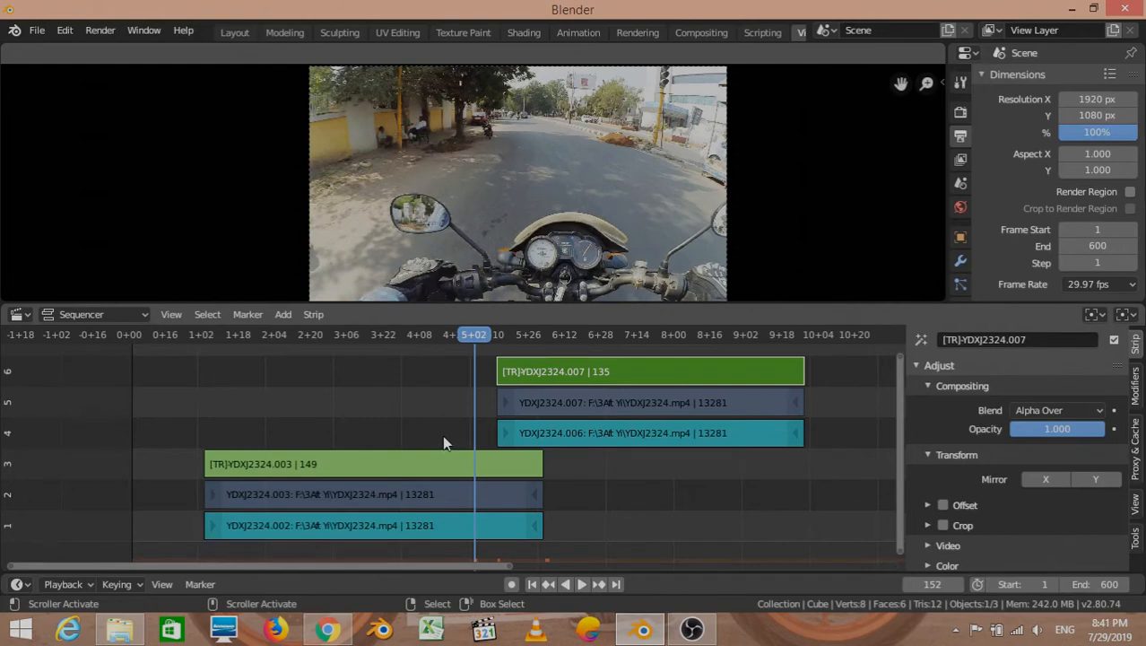
right_click_drag(445, 429, 394, 554)
middle_click_drag(635, 466, 621, 526)
key("g")
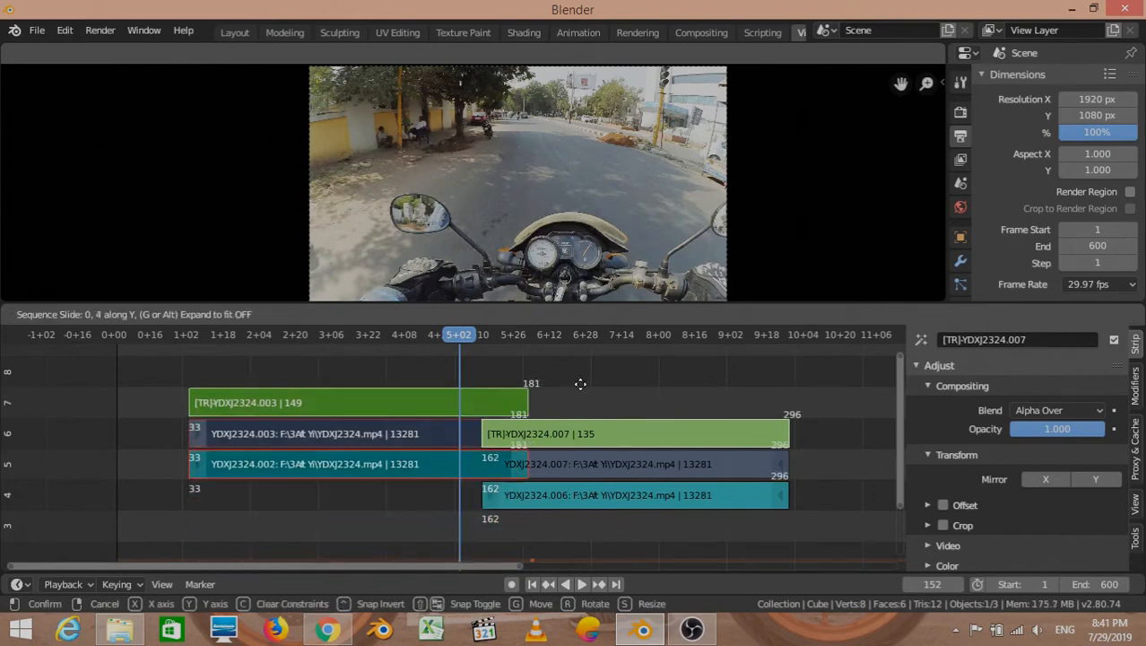
left_click(581, 330)
middle_click_drag(575, 399, 560, 459)
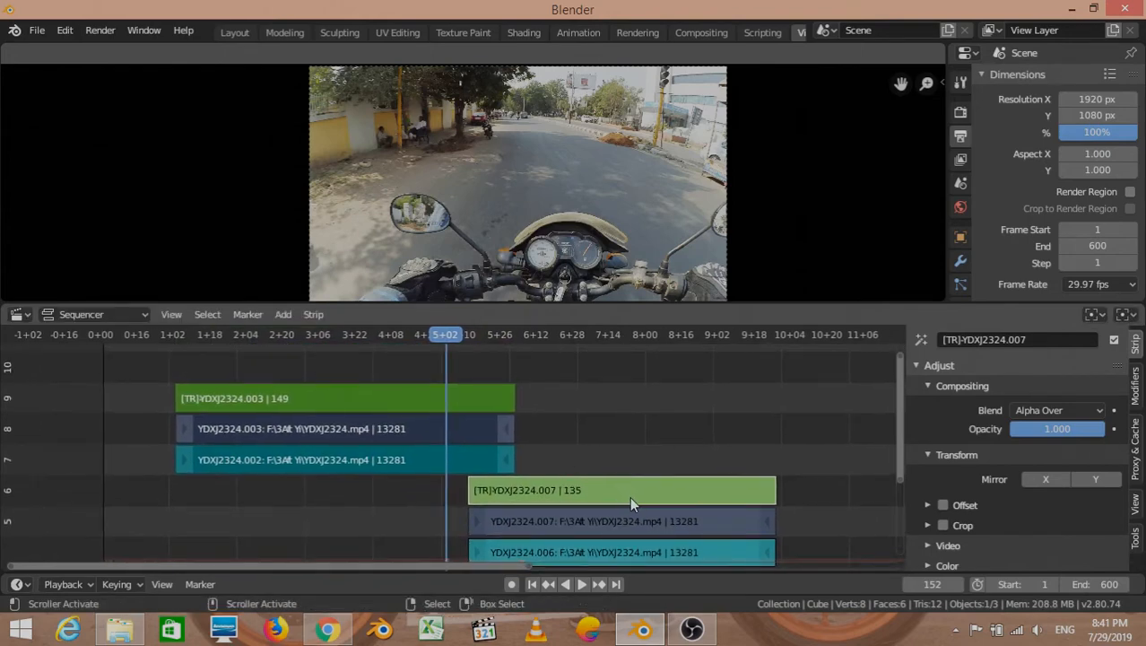
- Go to frame 162 and show the effect settings of the second clip's Transform strip
left_click(467, 362)
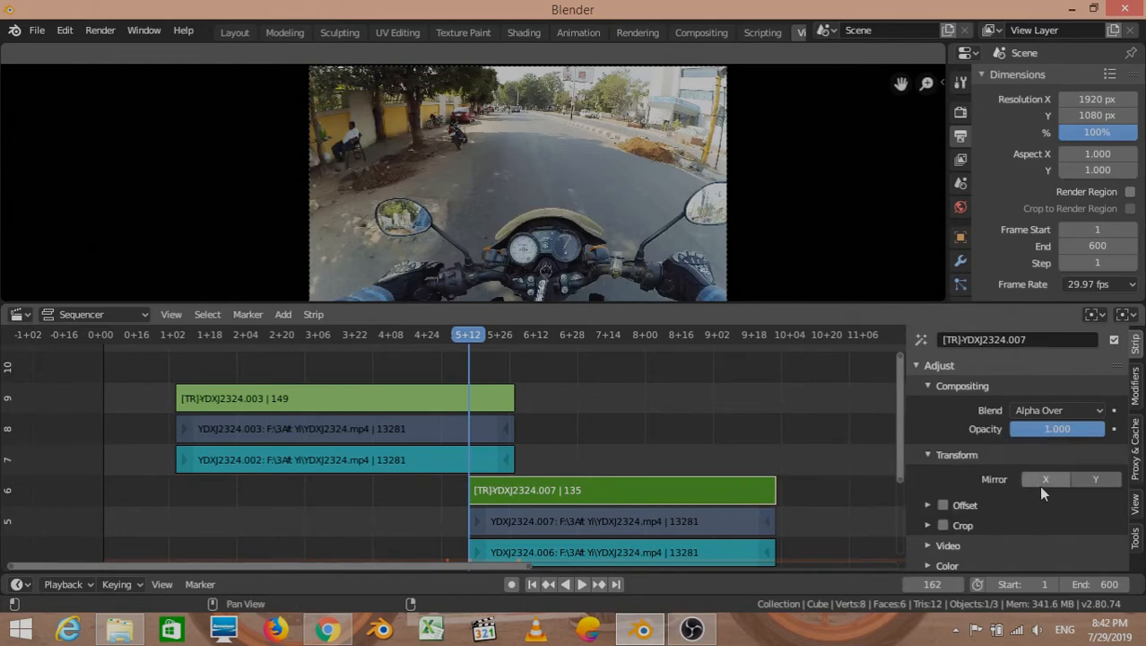
scroll(1038, 493, "down", 3)
scroll(1035, 494, "down", 3)
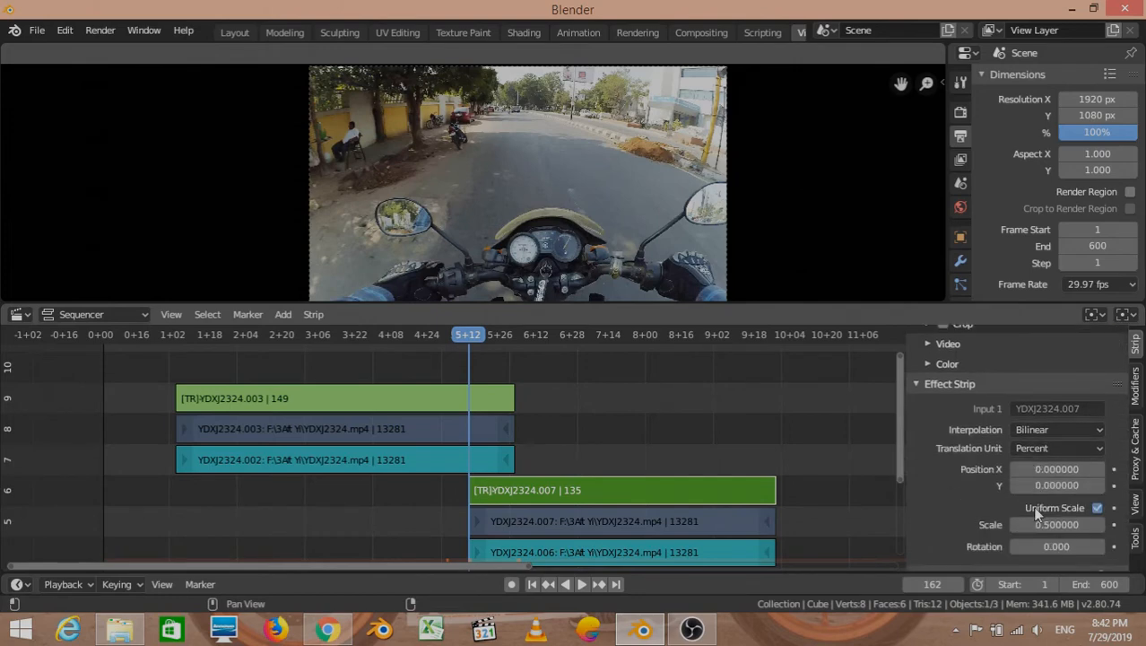
left_click(1049, 525)
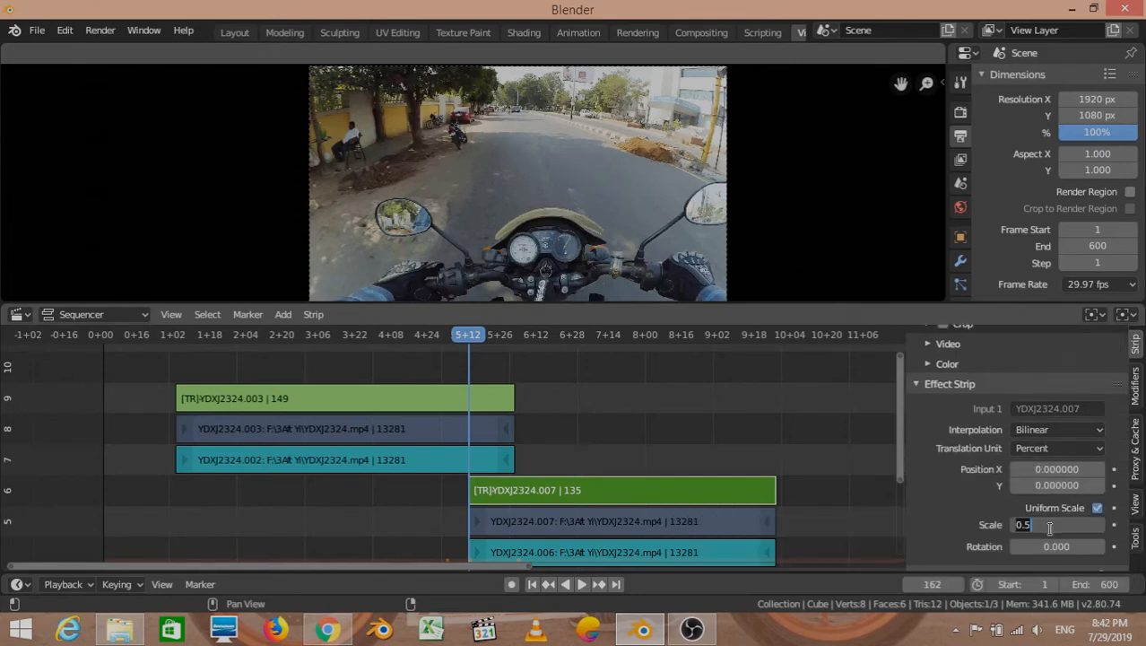
type("1")
key("Return")
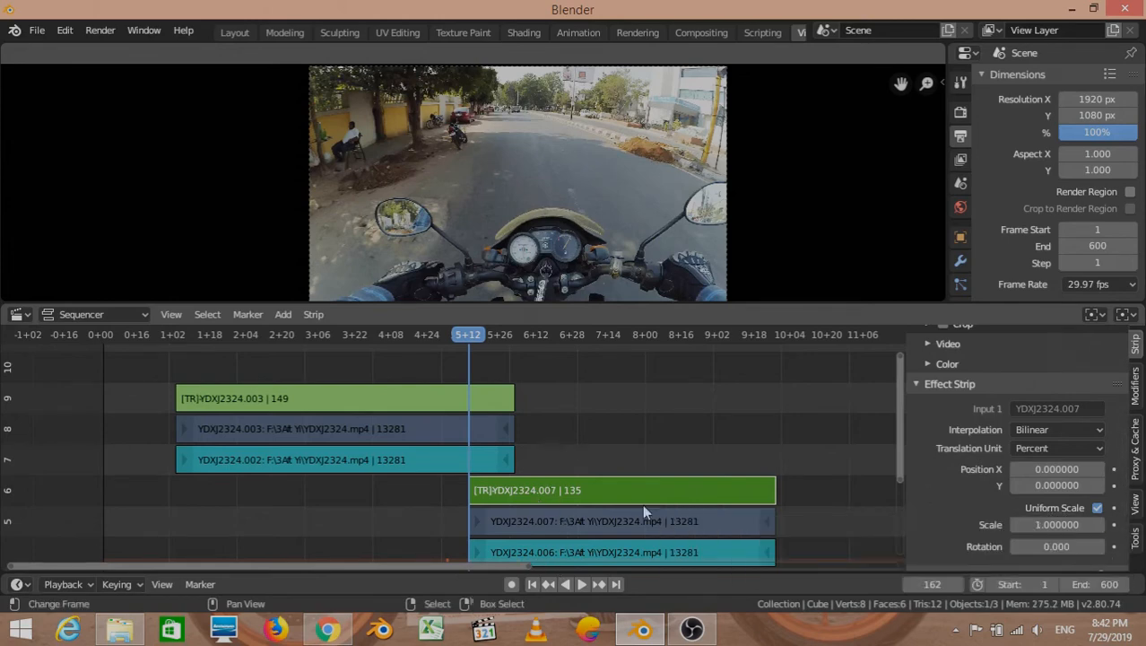
- Set the second clip's Transform strip Scale to 0.5 and keyframe it on frame 162
left_click(1063, 527)
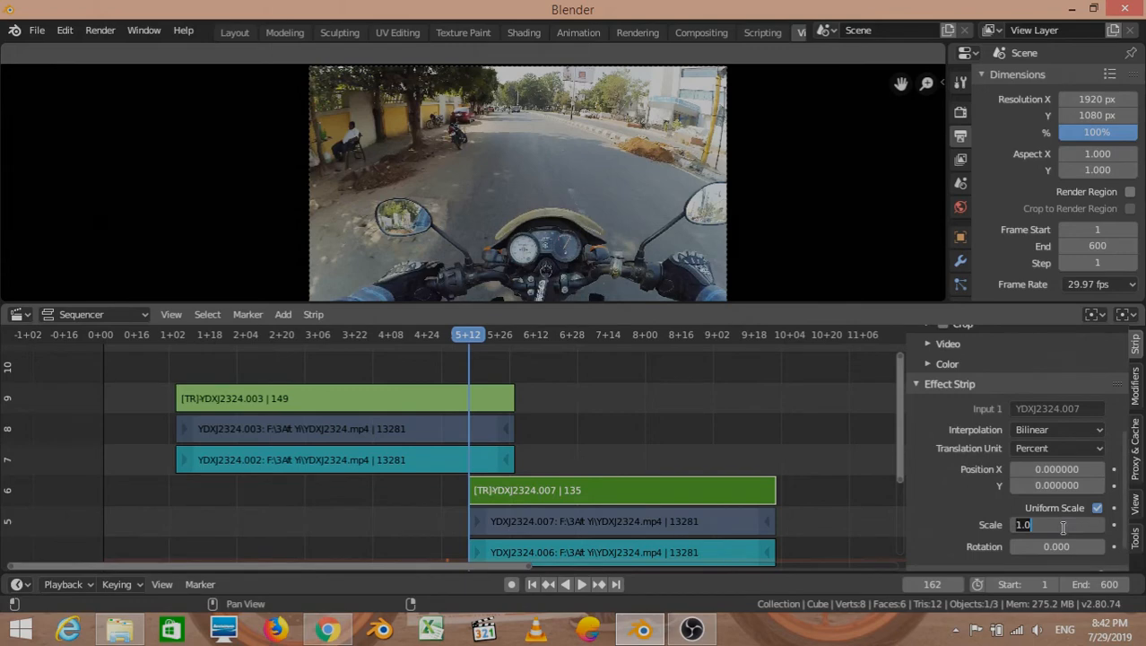
type("0.5")
key("Return")
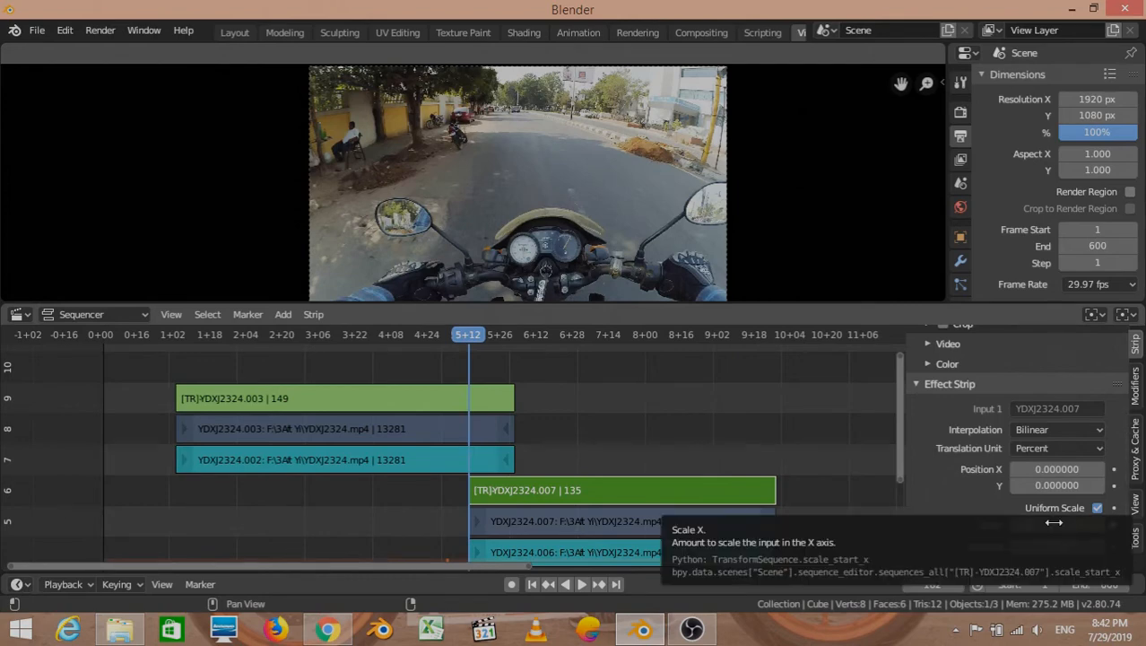
key("i")
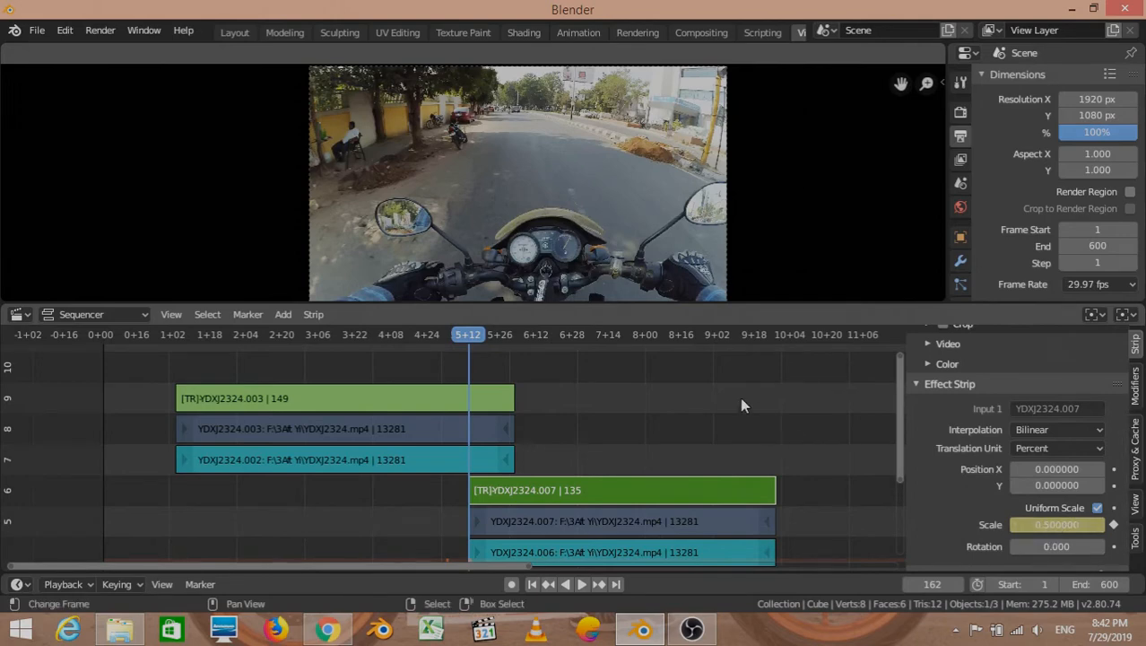
- Set the second clip's Transform strip Scale to 1 on frame 182, where the first clip ends, and keyframe it
key("Page_Up")
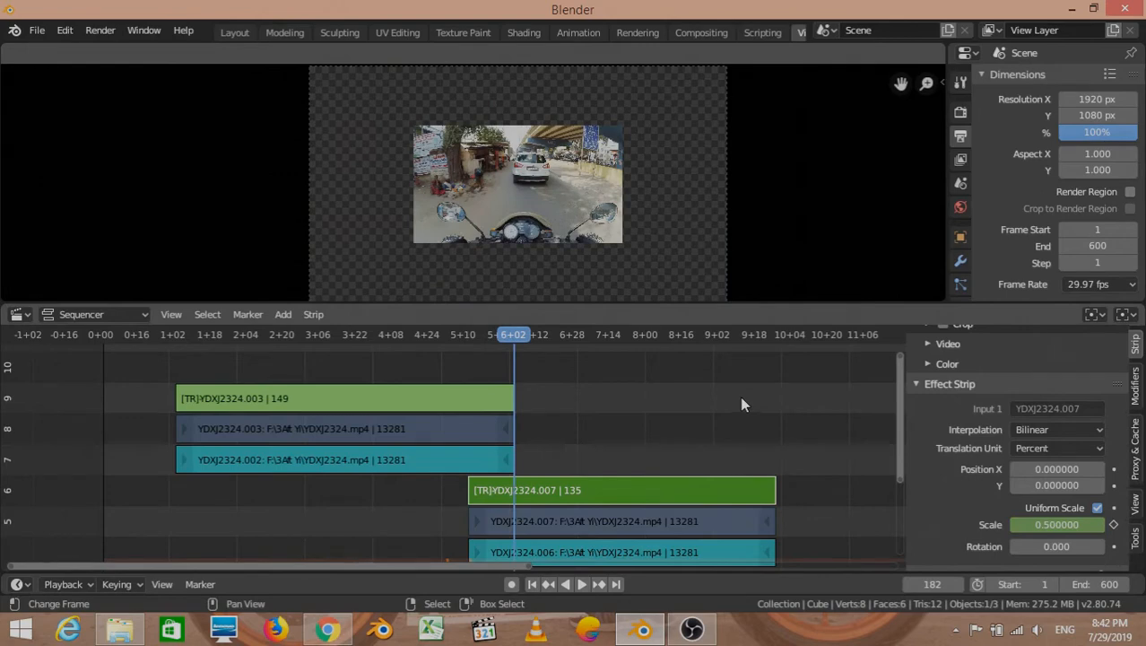
left_click(1052, 525)
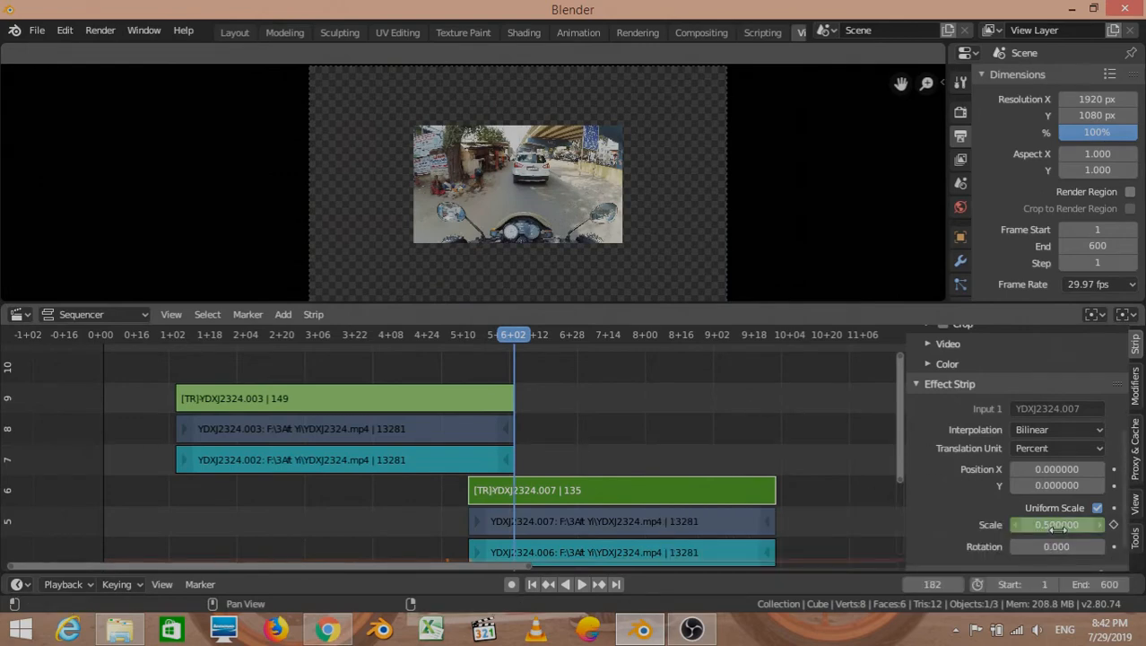
type("1")
key("Return")
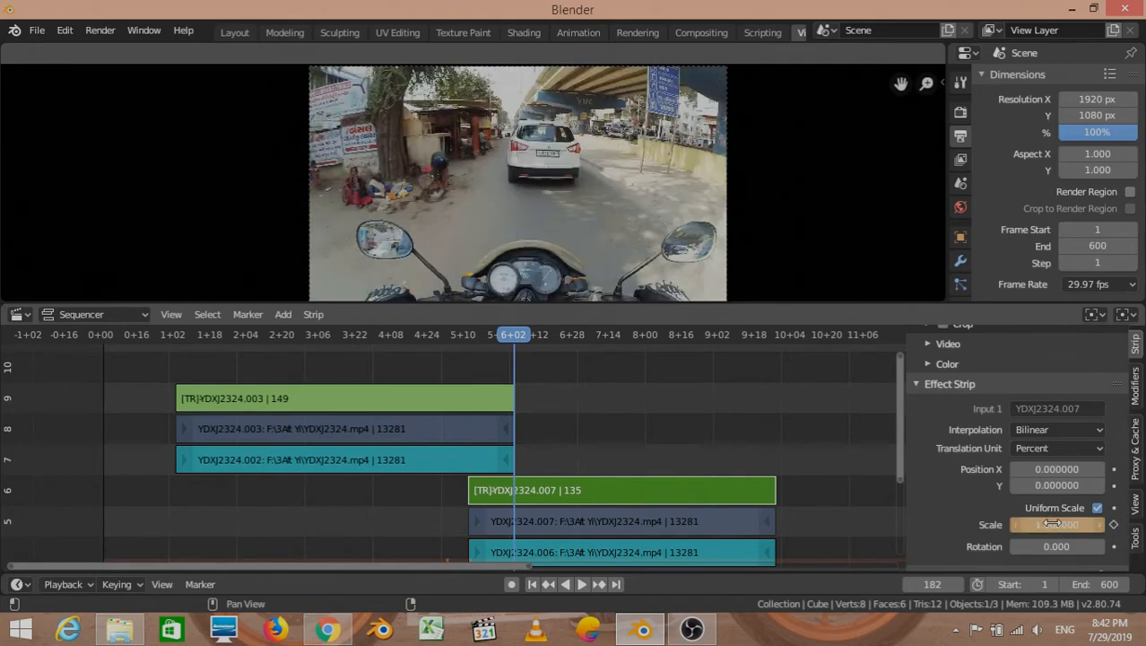
key("i")
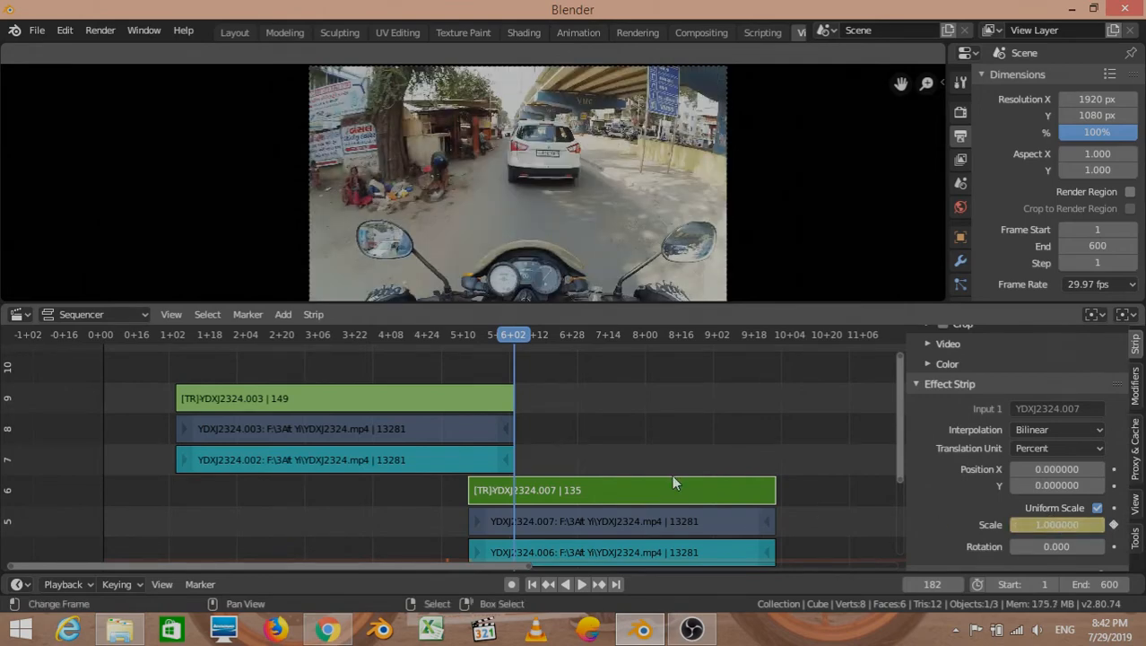
- Play the zoom transition between the two clips several times from about frame 149, before the overlap, to check it
middle_click_drag(553, 464, 544, 496)
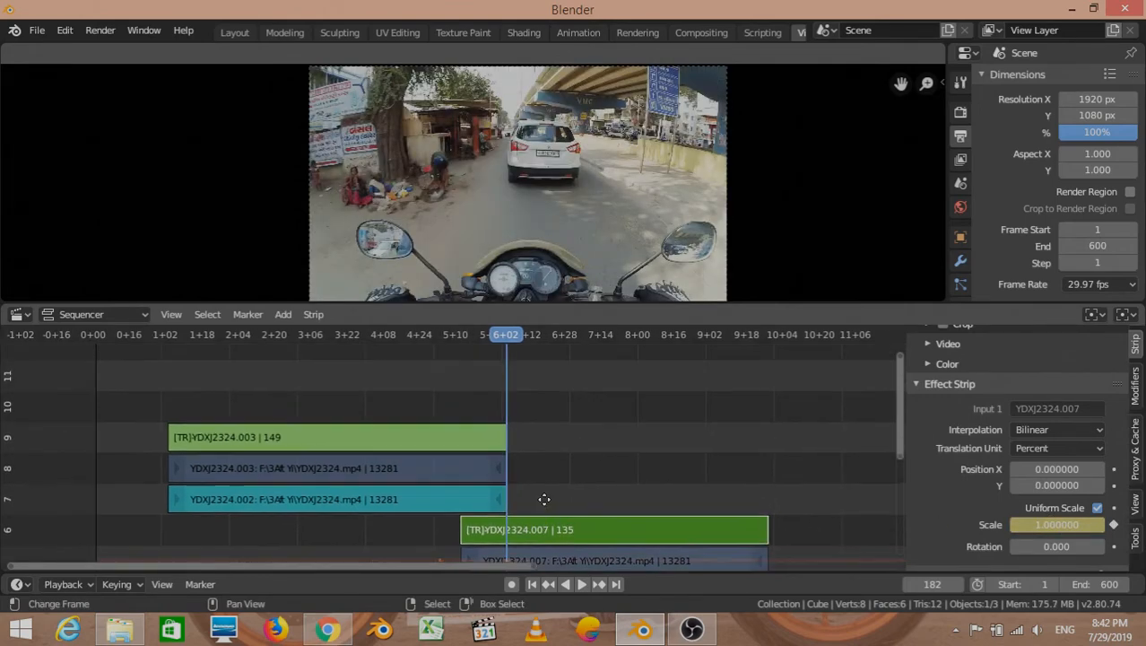
left_click(428, 390)
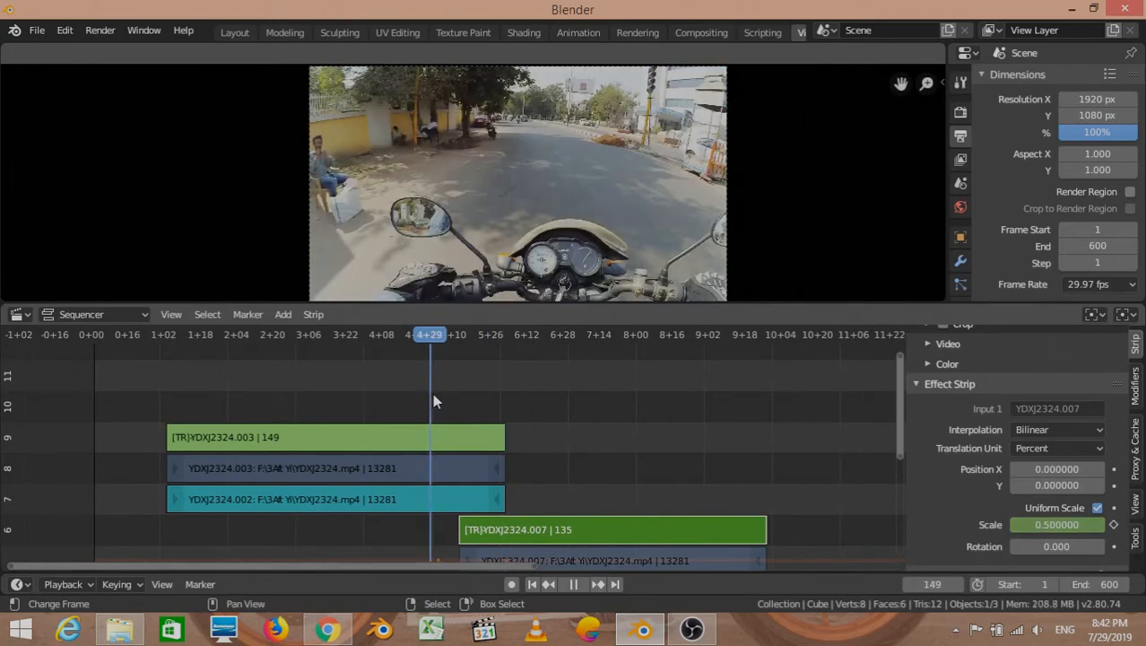
key("space")
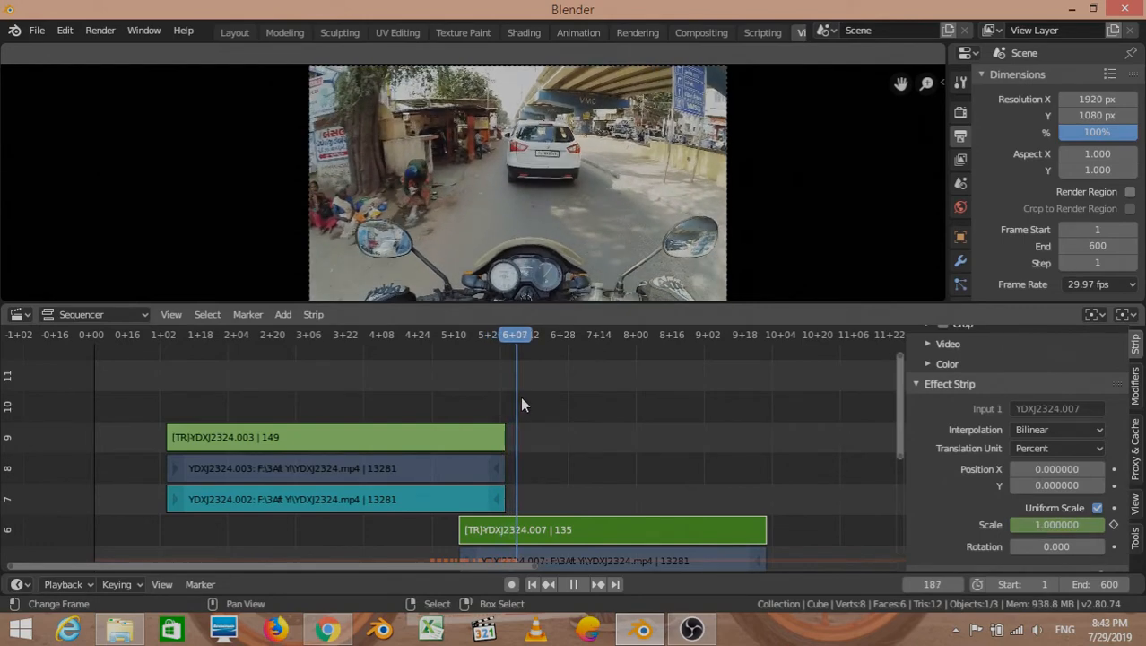
key("space")
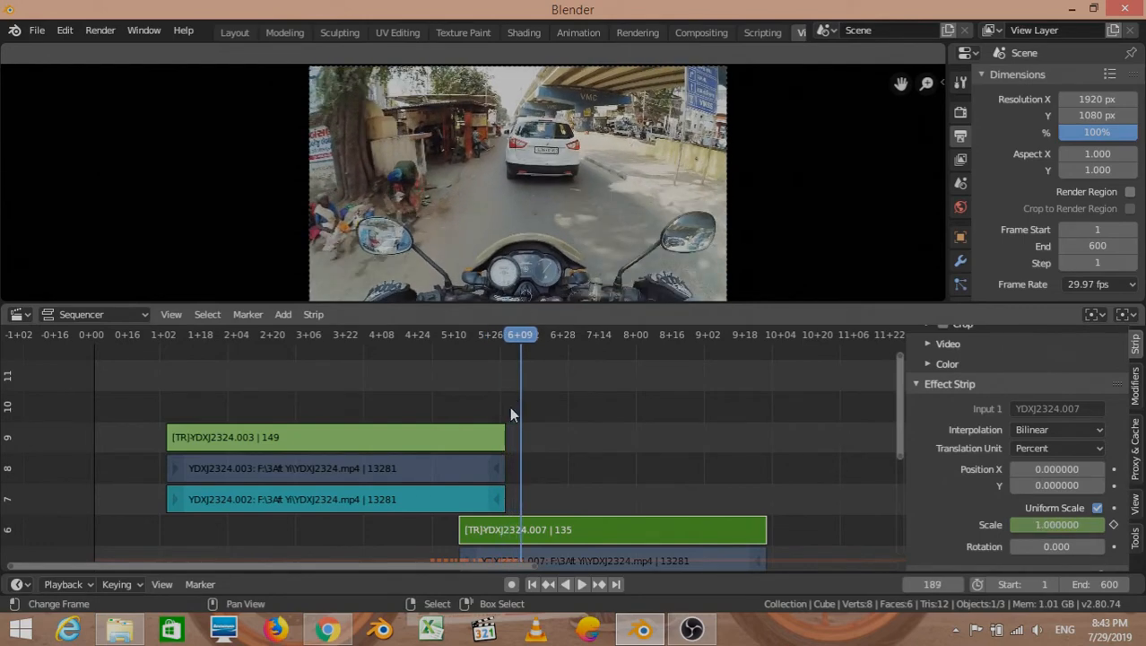
left_click(428, 403)
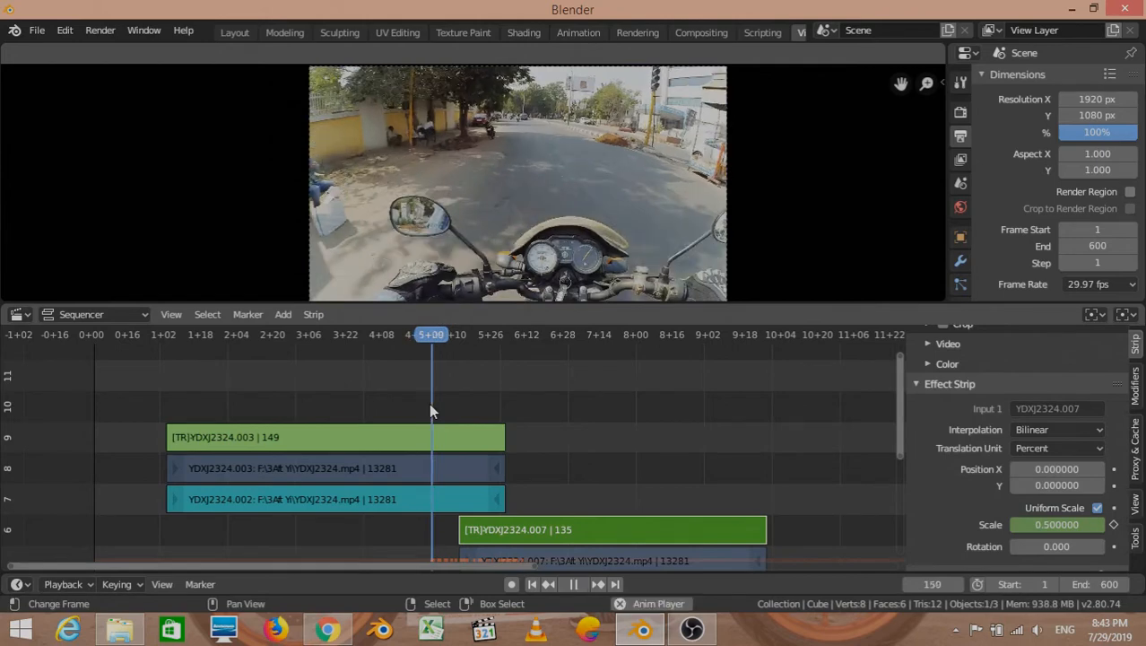
key("space")
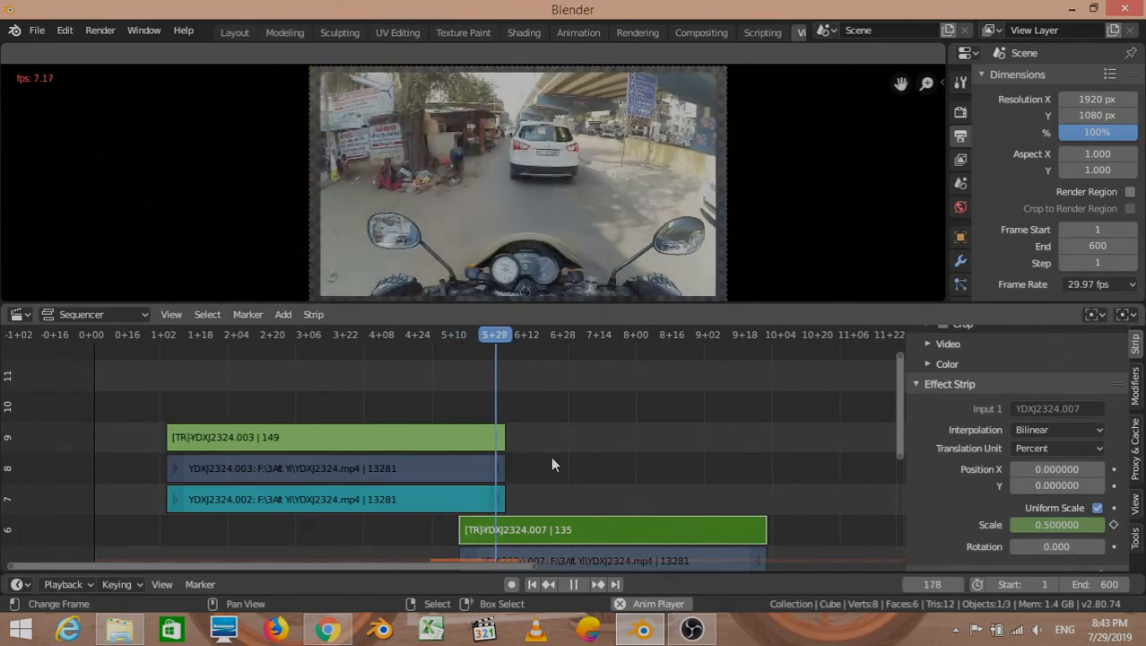
key("Escape")
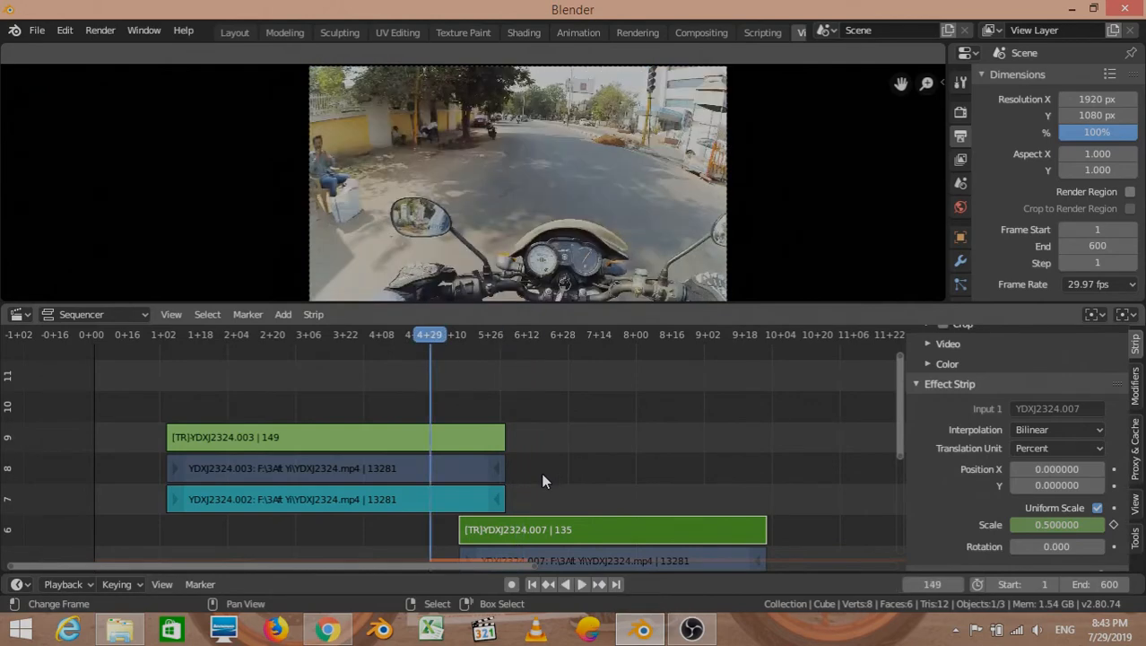
mouse_move(553, 464)
middle_mouse_down()
mouse_move(516, 410)
mouse_move(530, 462)
middle_mouse_up()
key("space")
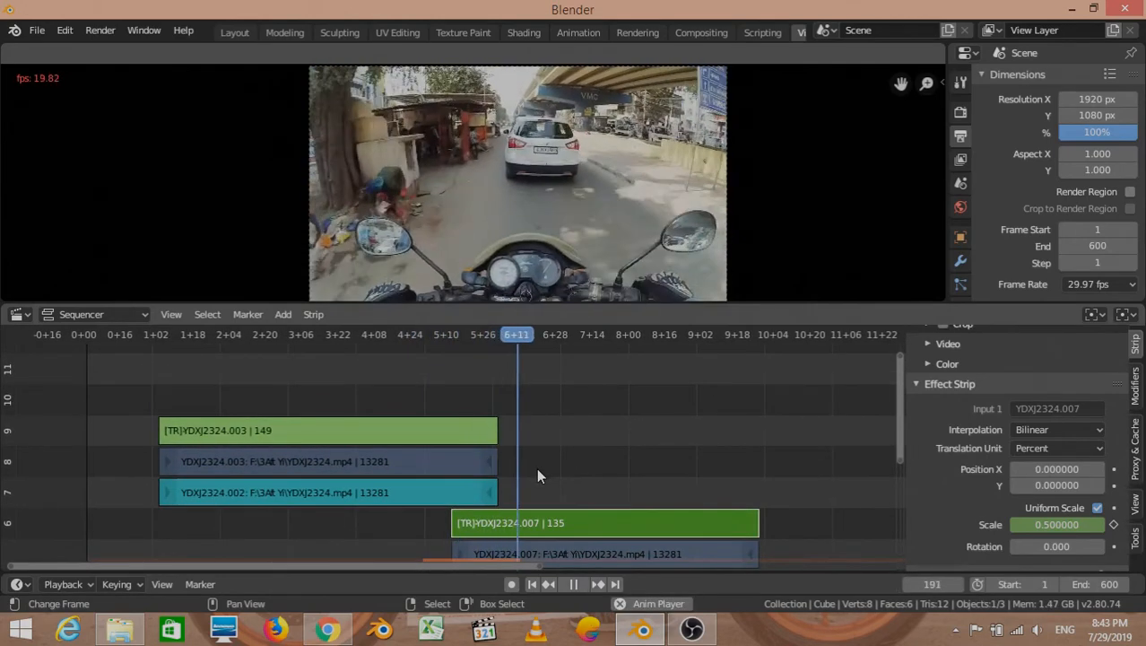
key("Escape")
middle_click_drag(539, 475, 499, 408)
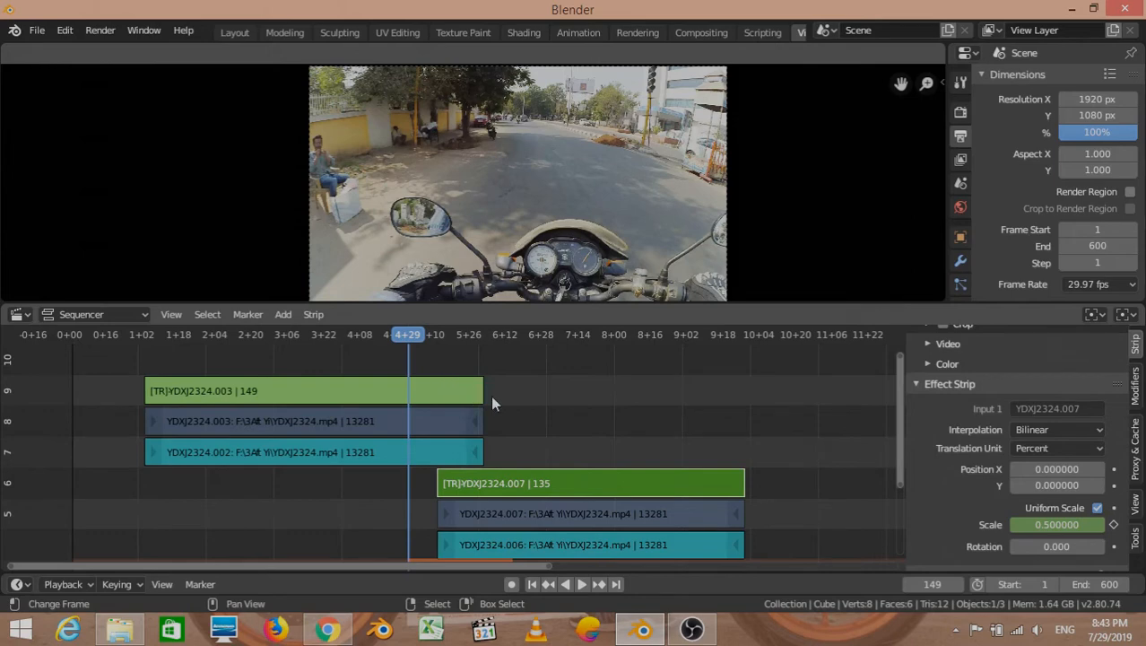
middle_click_drag(550, 440, 513, 421)
- Set the render output's file format to FFmpeg video
scroll(1067, 184, "down", 8)
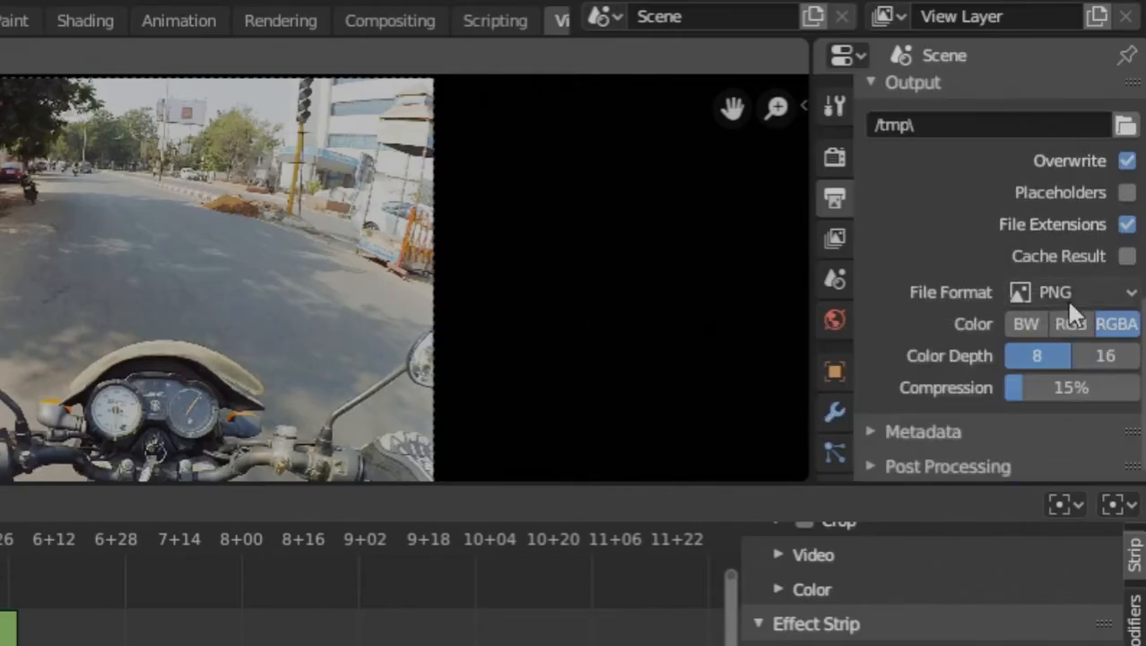
scroll(973, 291, "up", 8)
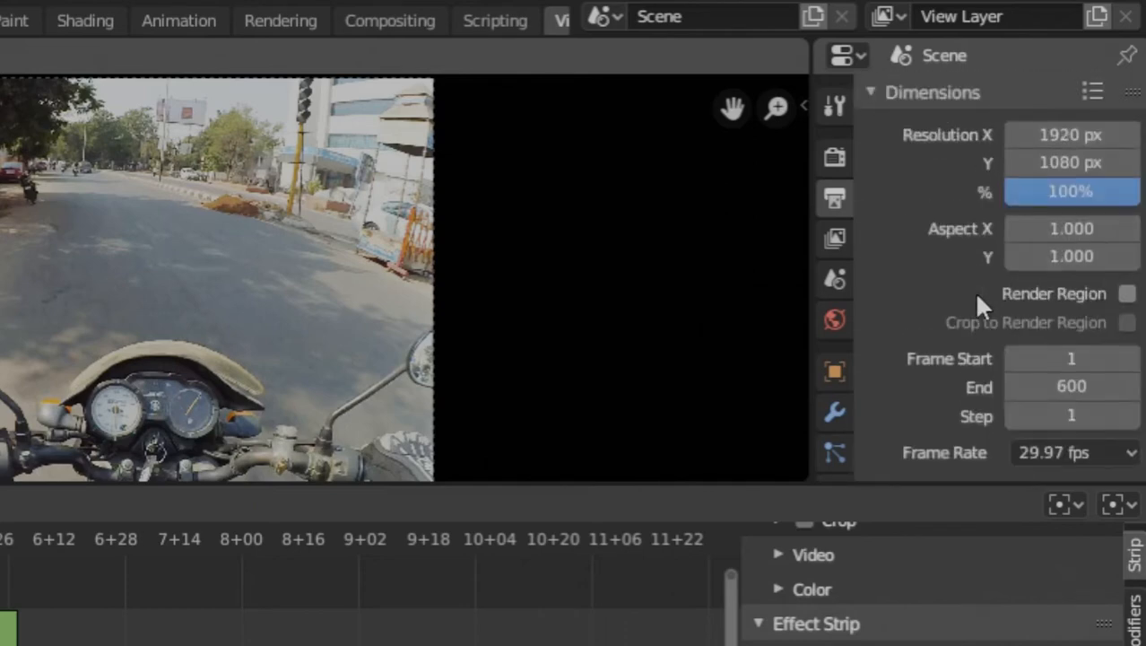
scroll(1000, 211, "down", 6)
scroll(1003, 212, "up", 8)
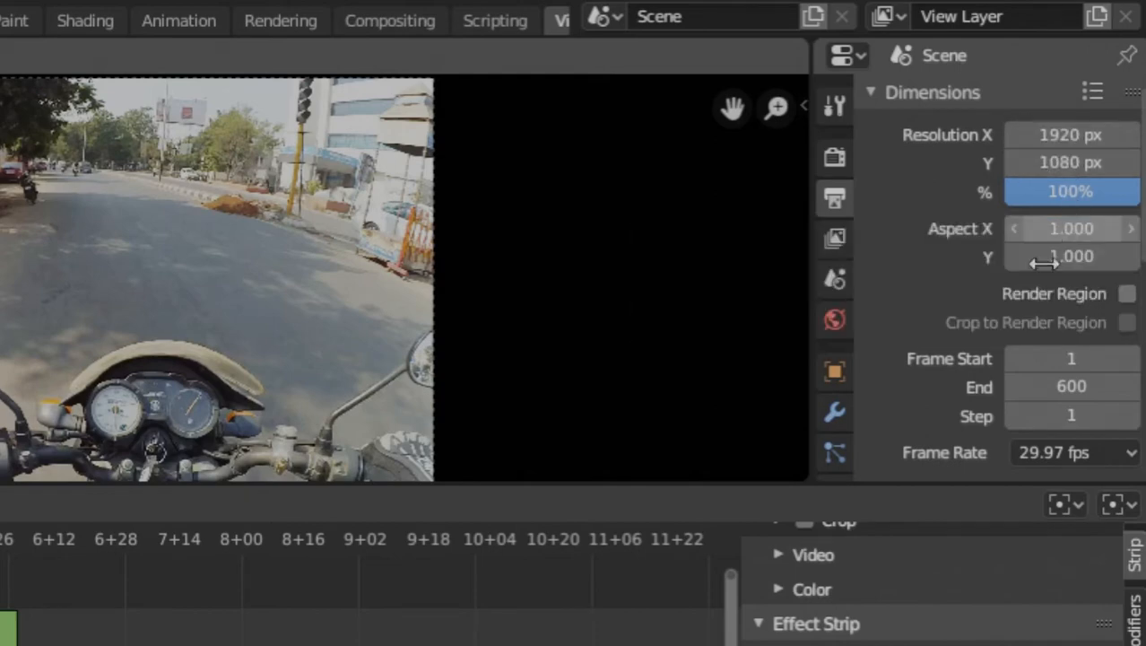
scroll(1036, 283, "down", 8)
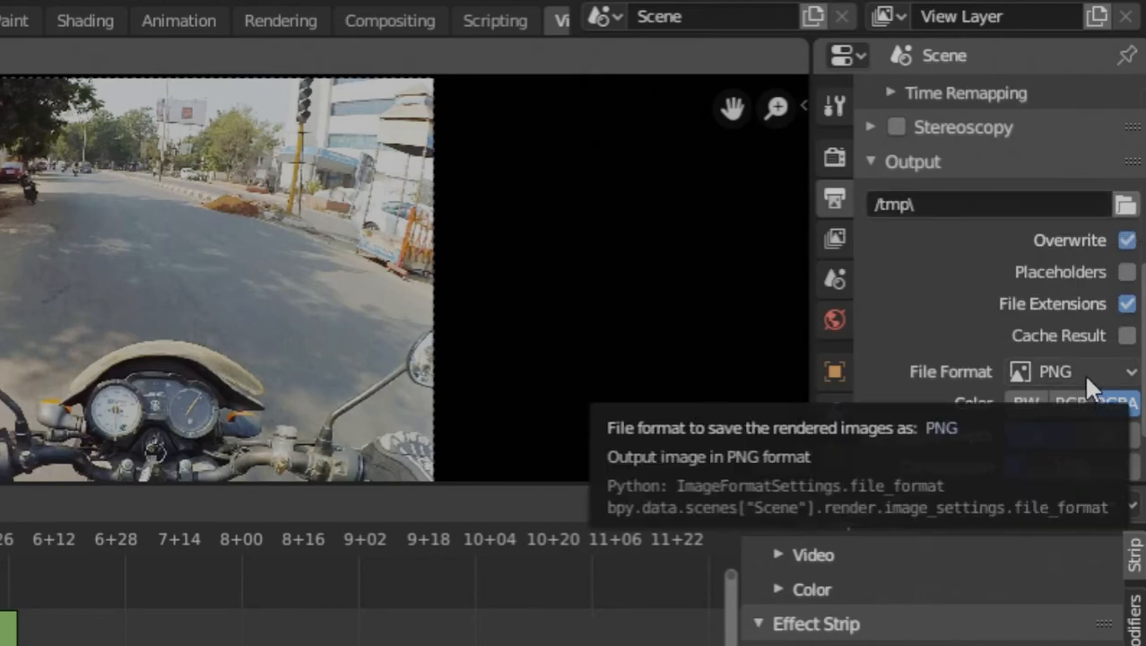
left_click(1084, 372)
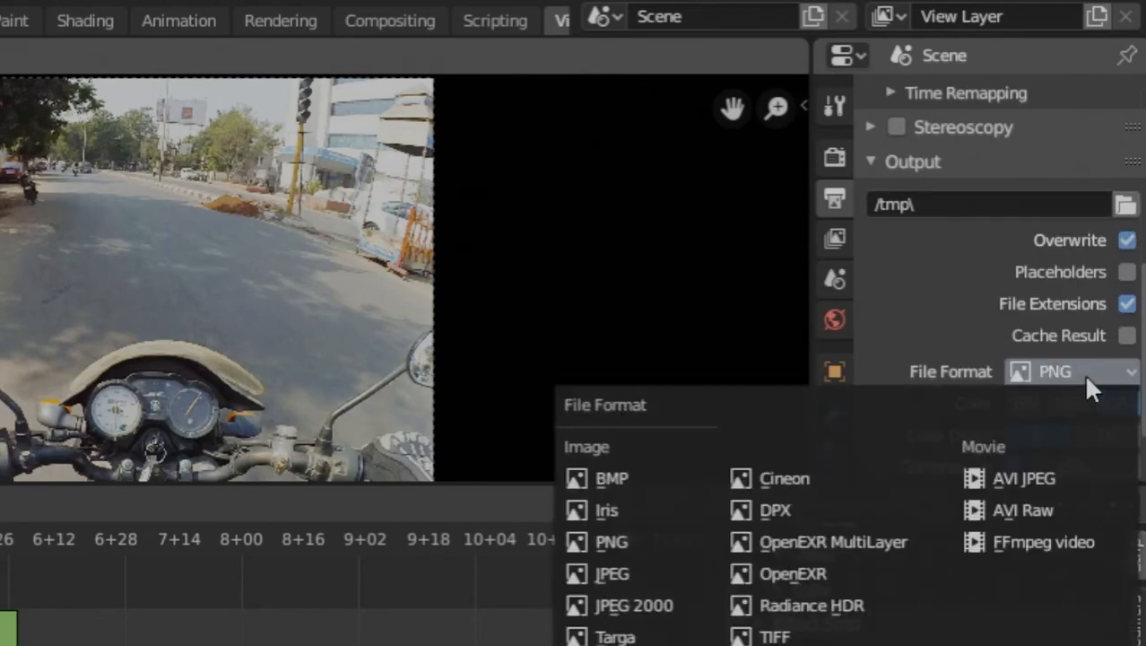
left_click(1032, 545)
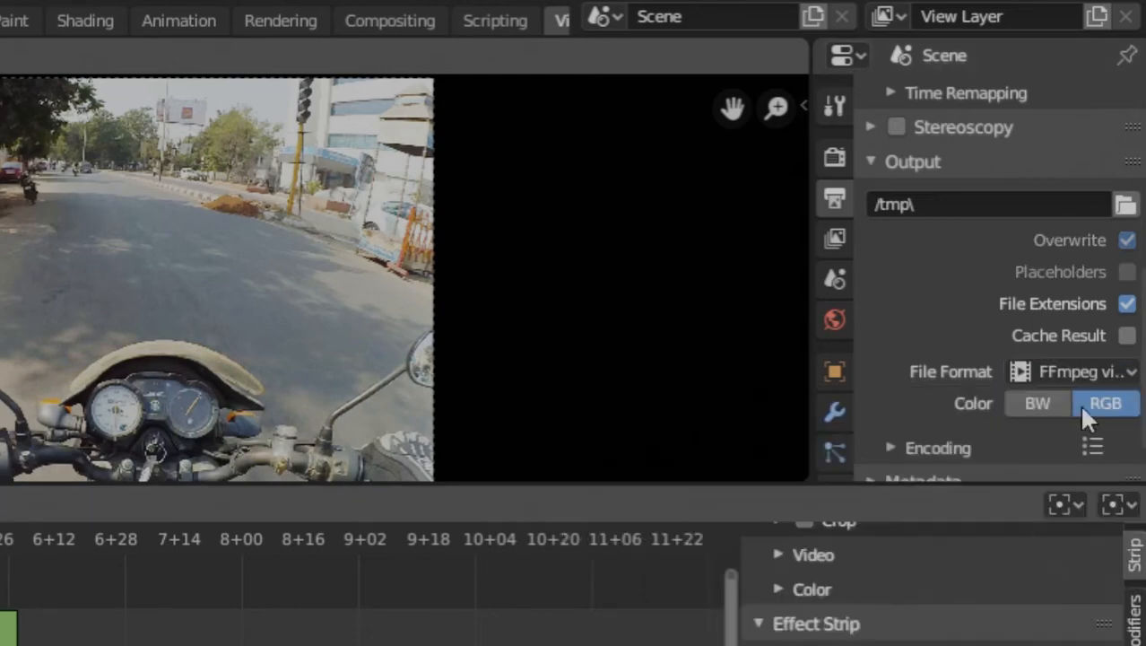
- Show the output's encoding settings and set the container to MPEG-4
scroll(991, 368, "down", 1)
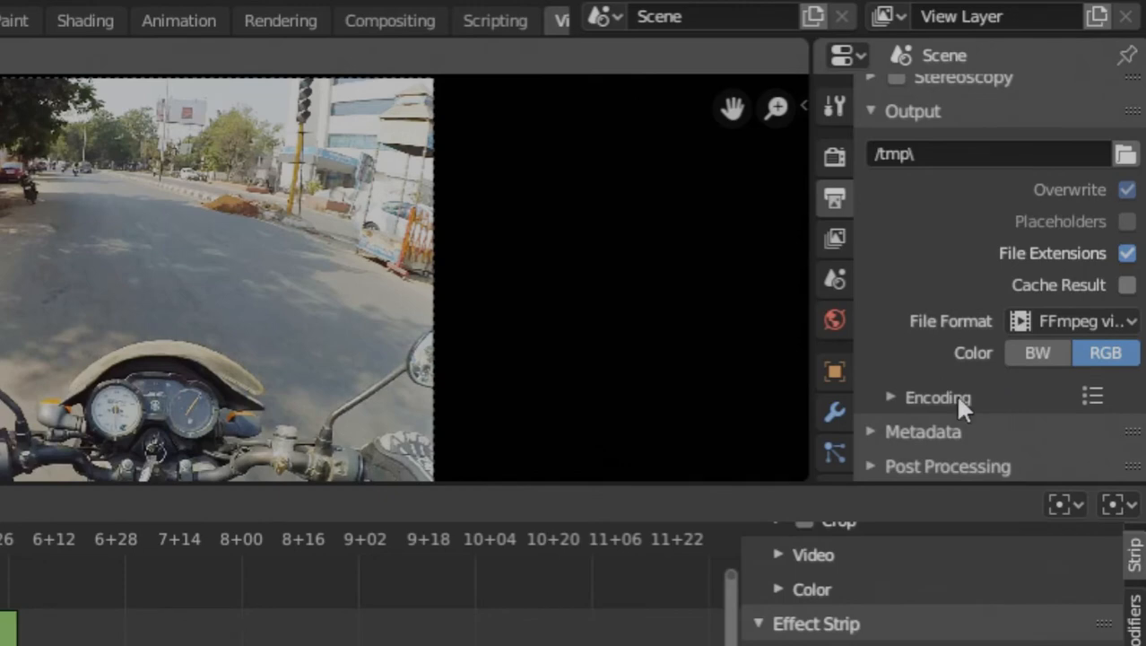
left_click(889, 397)
scroll(985, 395, "down", 5)
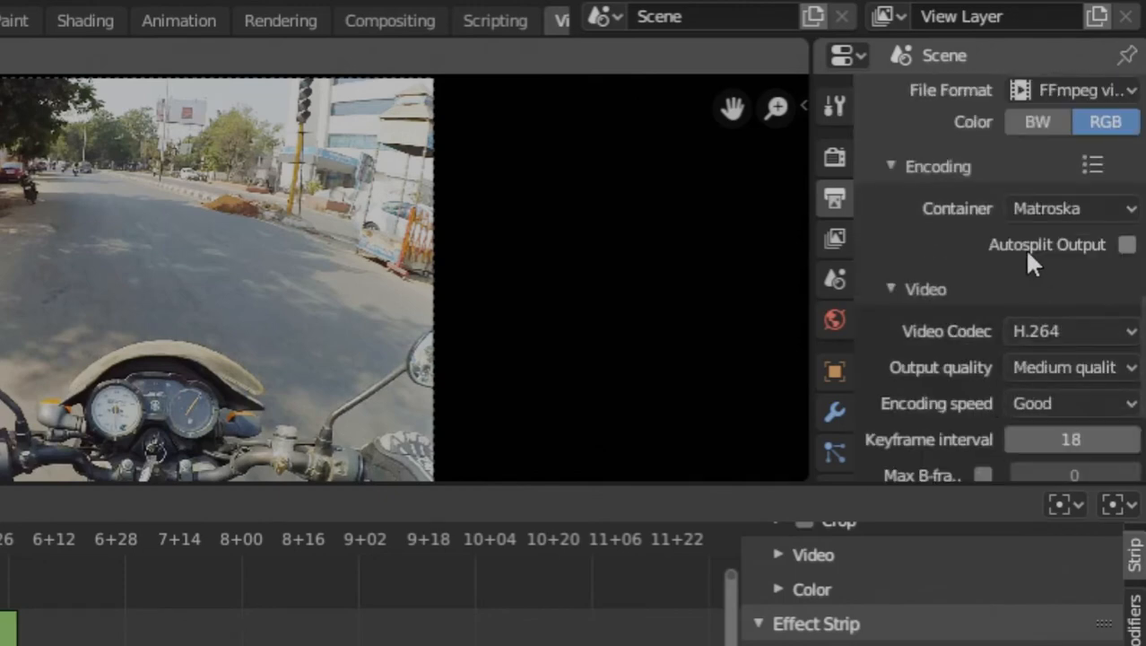
left_click(1043, 208)
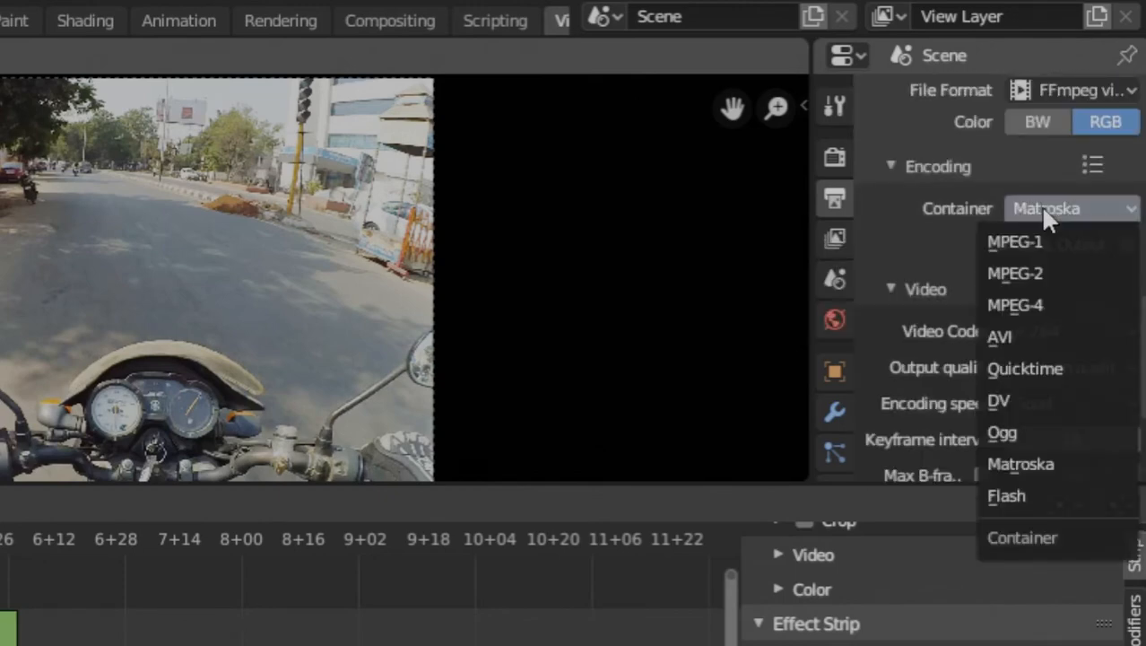
left_click(1023, 307)
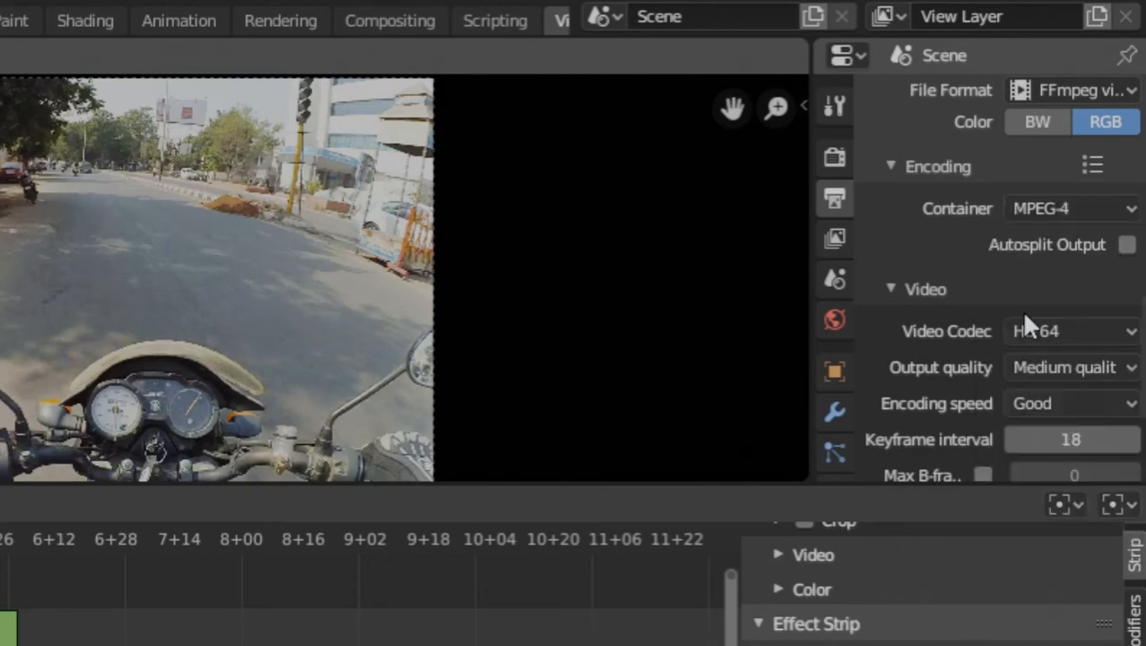
- Set the H.264 video's output quality to High quality and its encoding speed to Slowest
left_click(1063, 368)
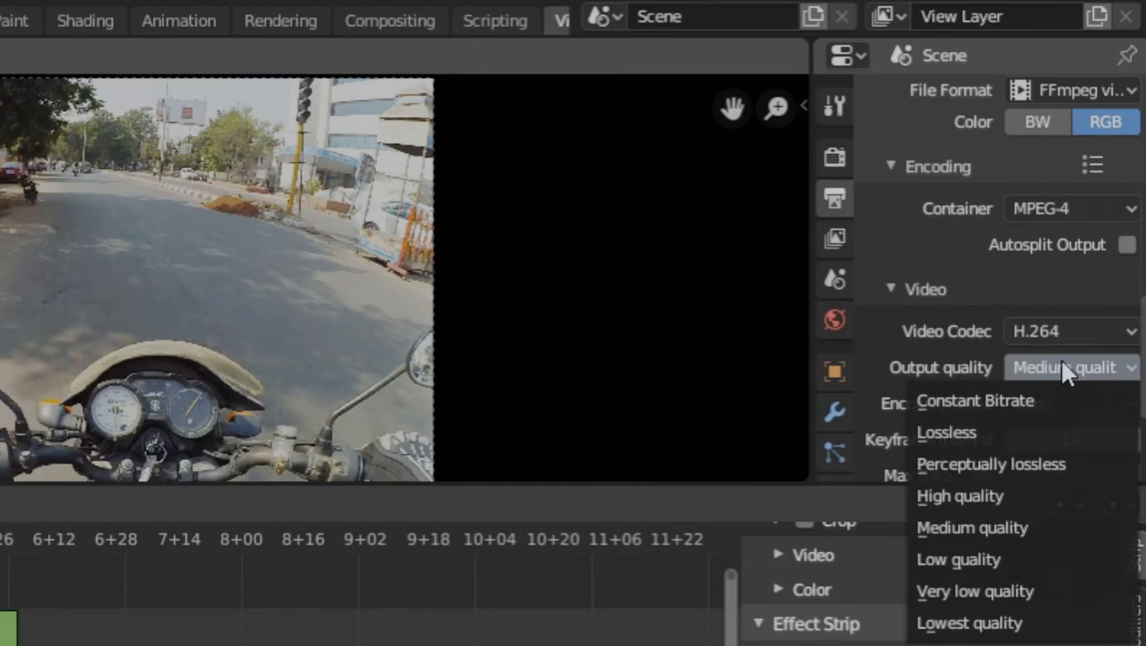
left_click(995, 495)
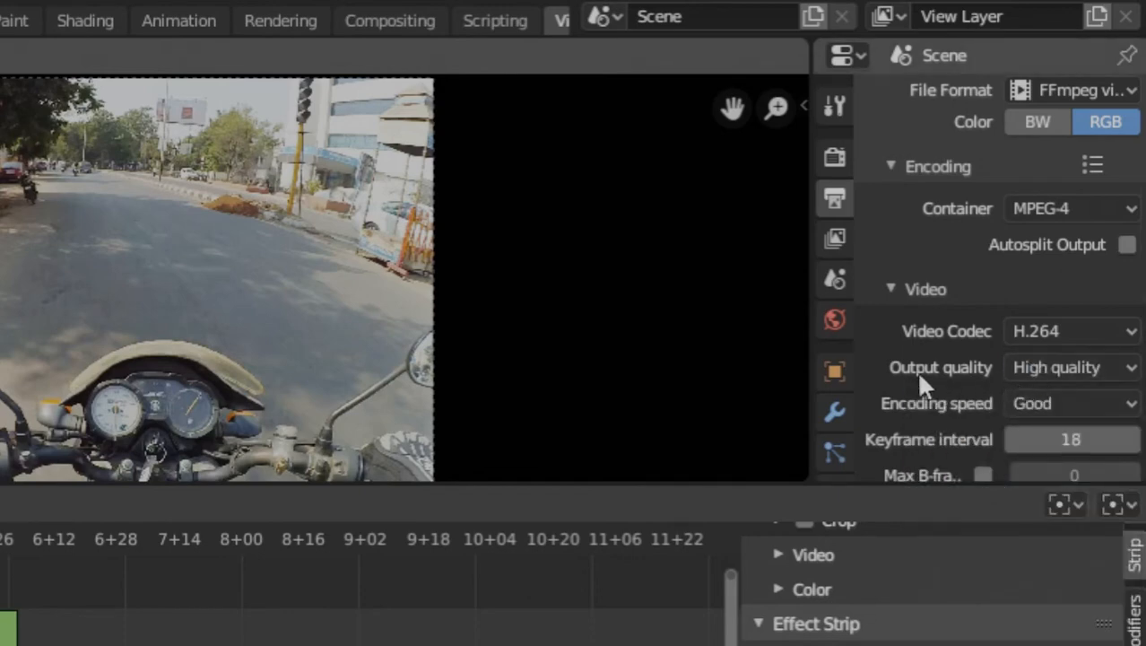
left_click(1058, 403)
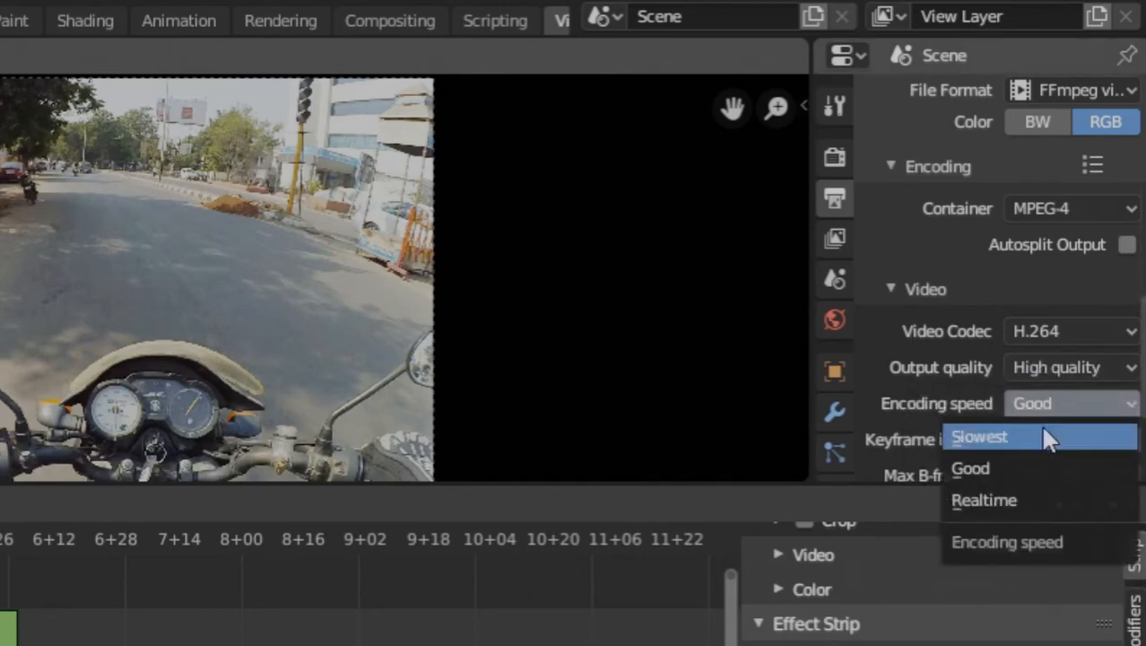
left_click(999, 434)
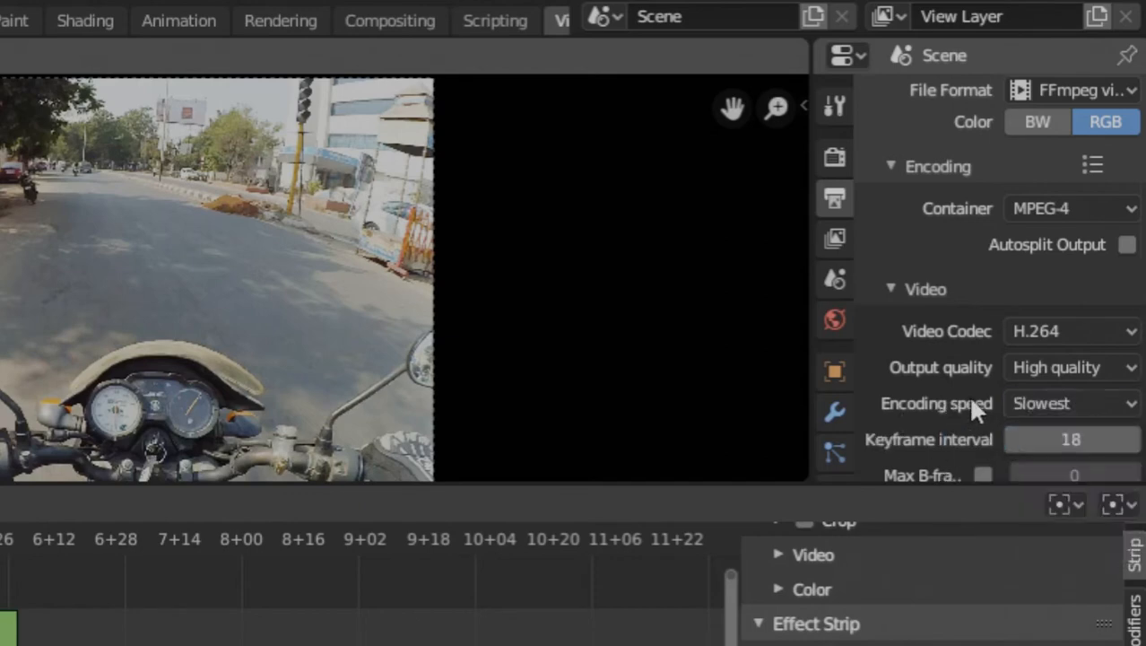
- Set the output's audio codec to AAC and collapse the audio settings
scroll(1009, 380, "down", 5)
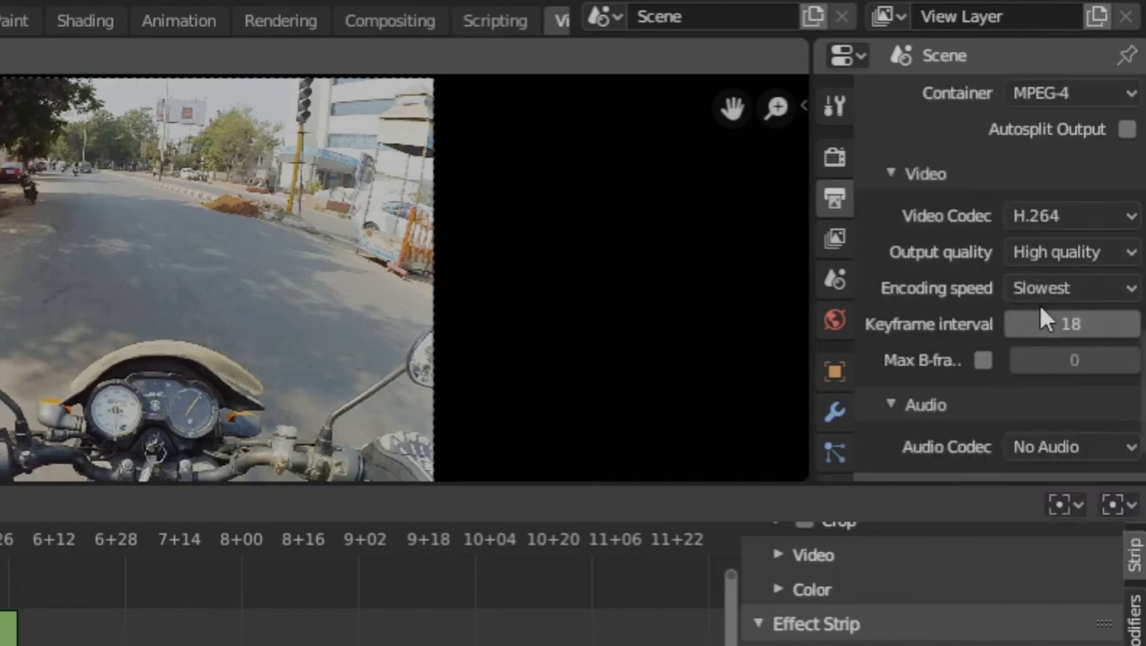
scroll(987, 354, "down", 2)
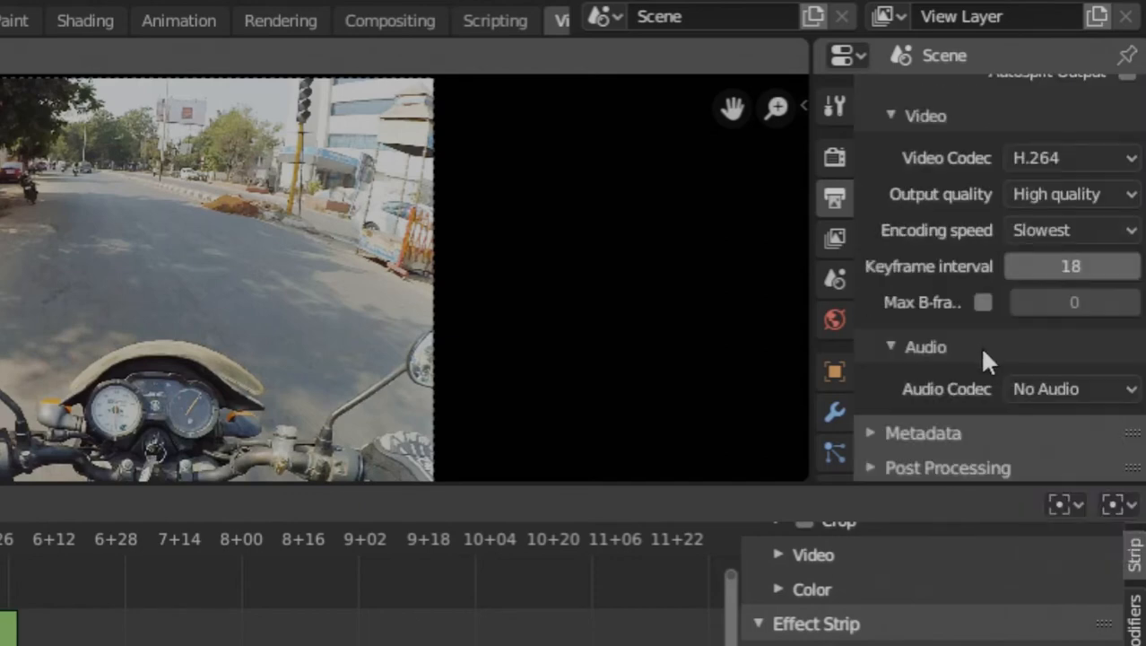
left_click(1038, 391)
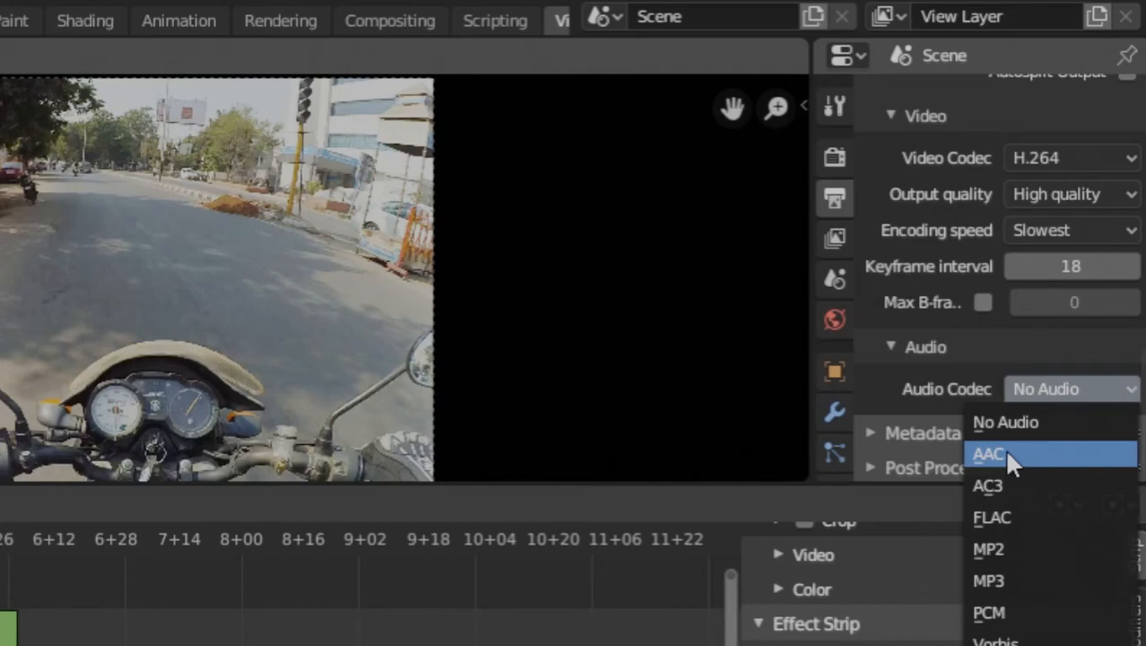
left_click(1001, 449)
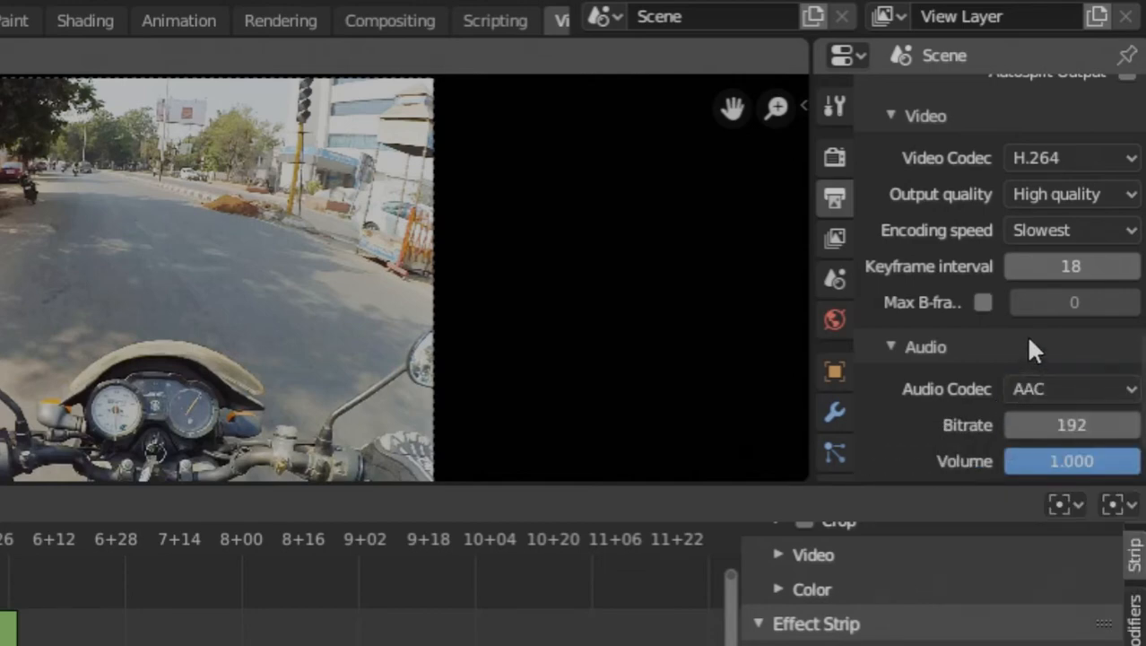
scroll(1026, 346, "up", 8)
scroll(988, 310, "down", 10)
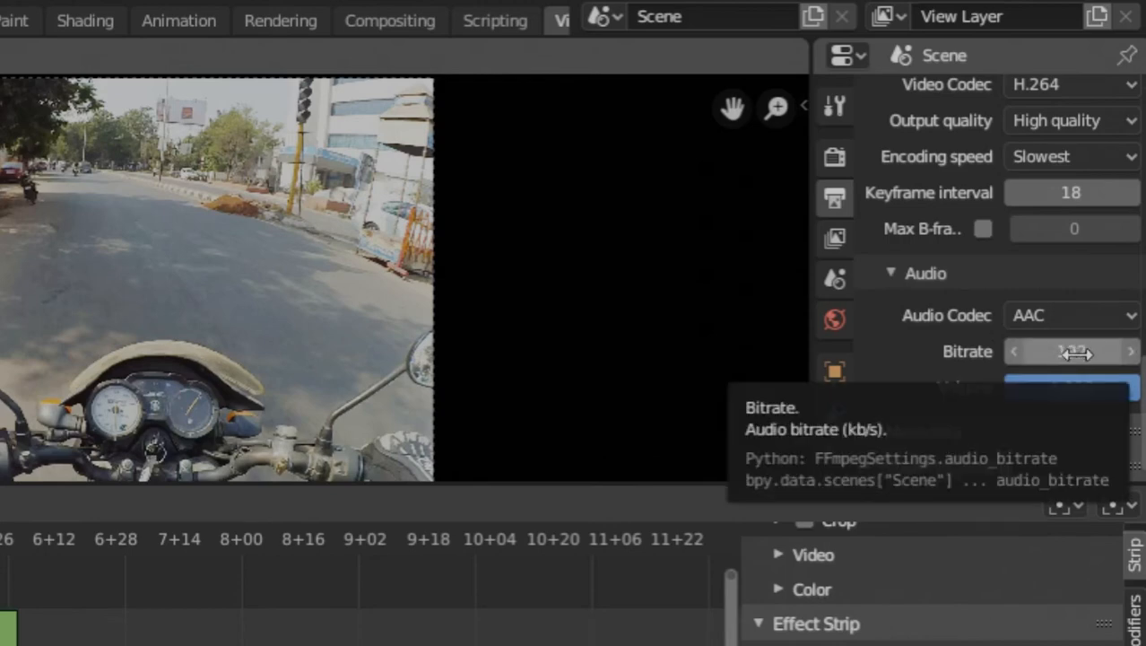
left_click(960, 278)
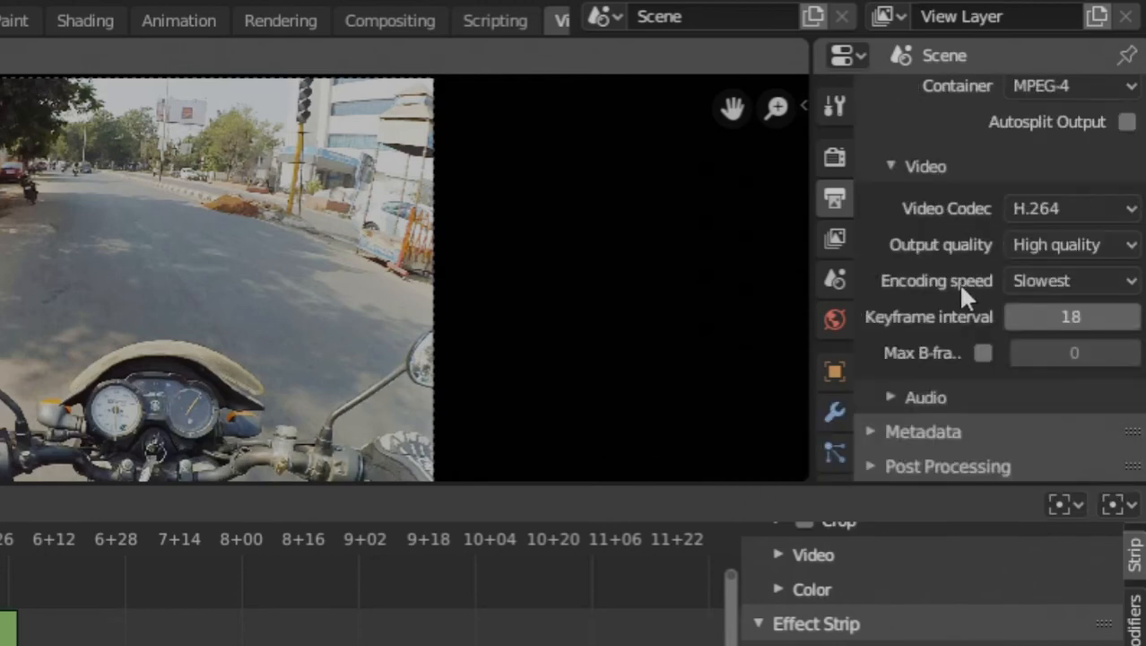
scroll(951, 208, "up", 10)
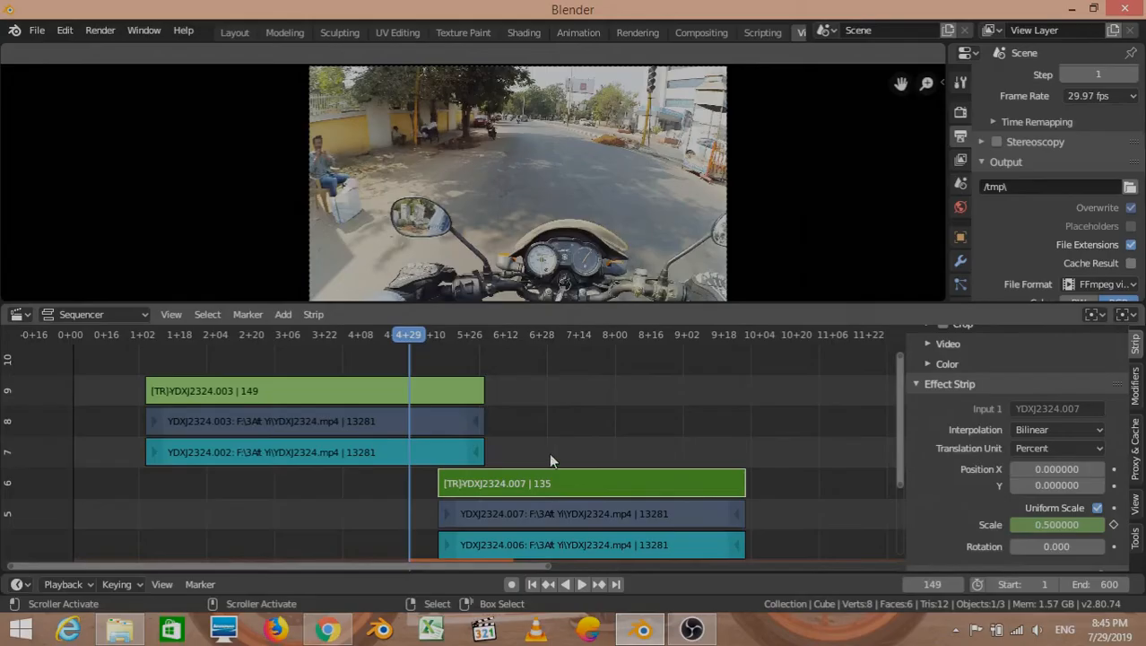
- Scrub through the end of the first clip and replay the transition from about frame 152
middle_click_drag(558, 420, 621, 476)
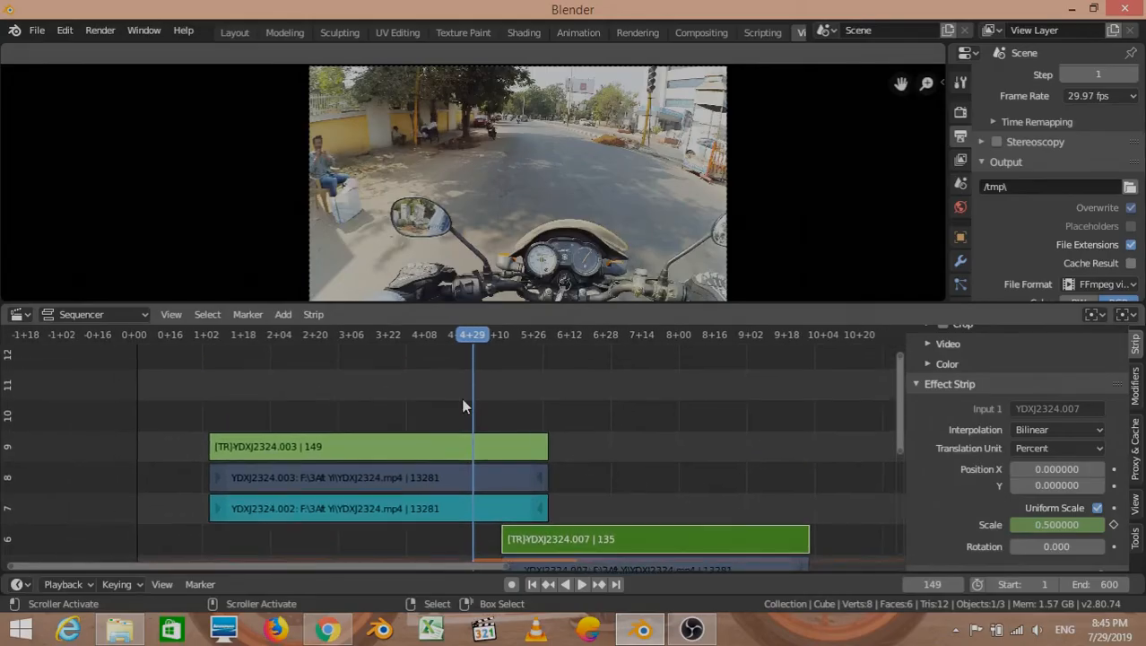
left_click_drag(428, 402, 496, 403)
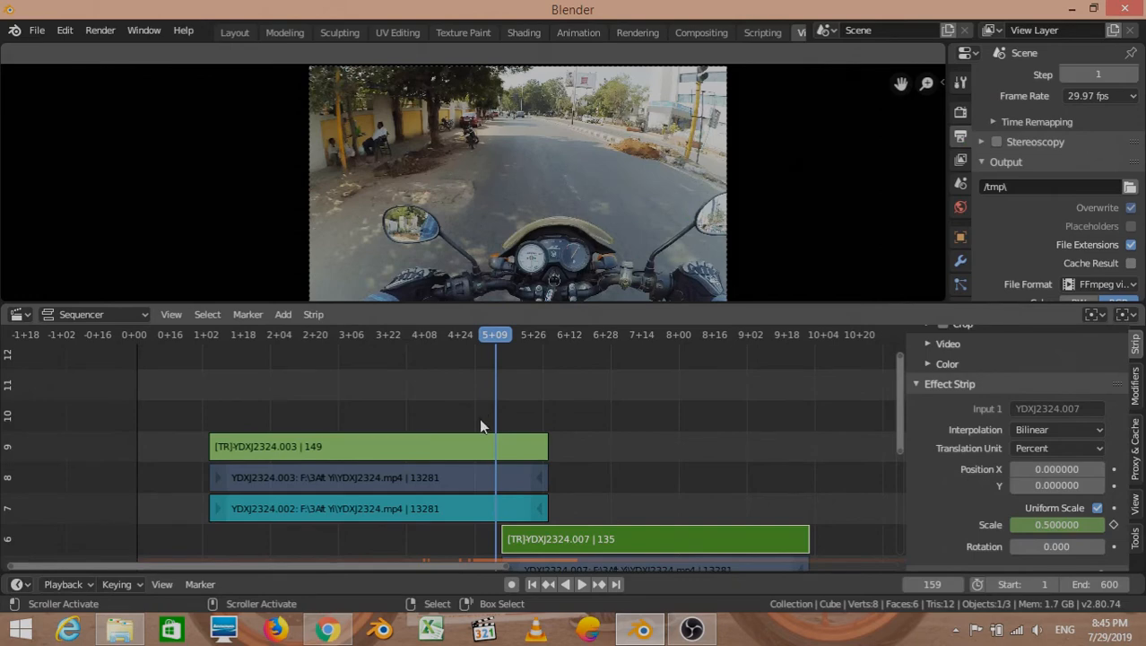
left_click(481, 422)
middle_click_drag(529, 427, 537, 372)
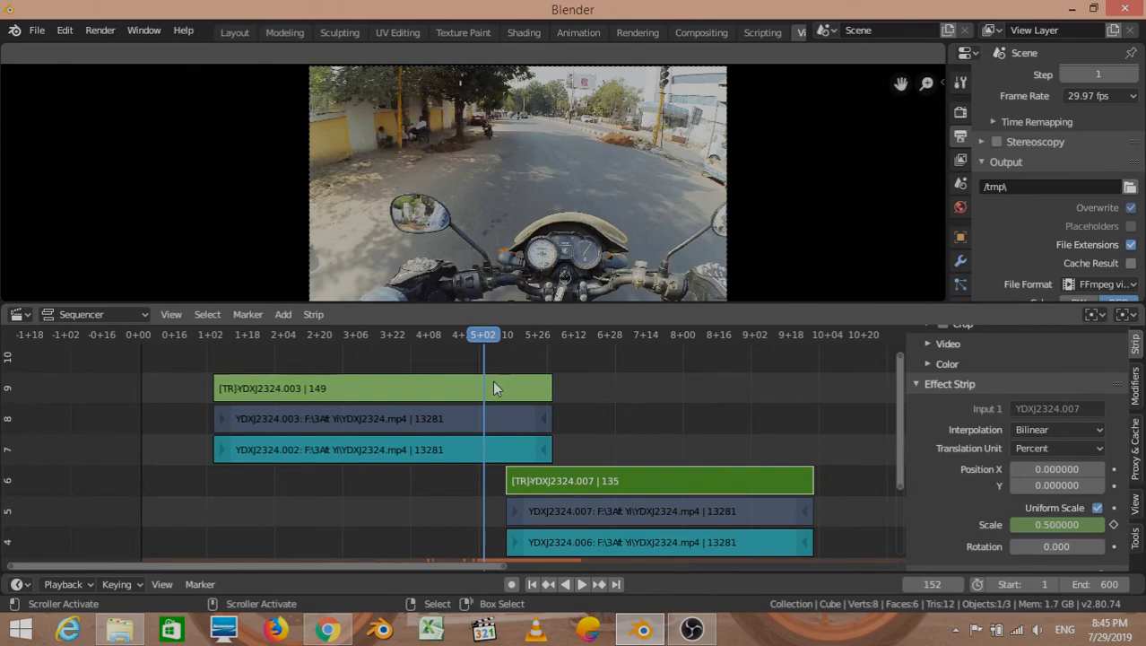
middle_click_drag(493, 380, 489, 412)
key("space")
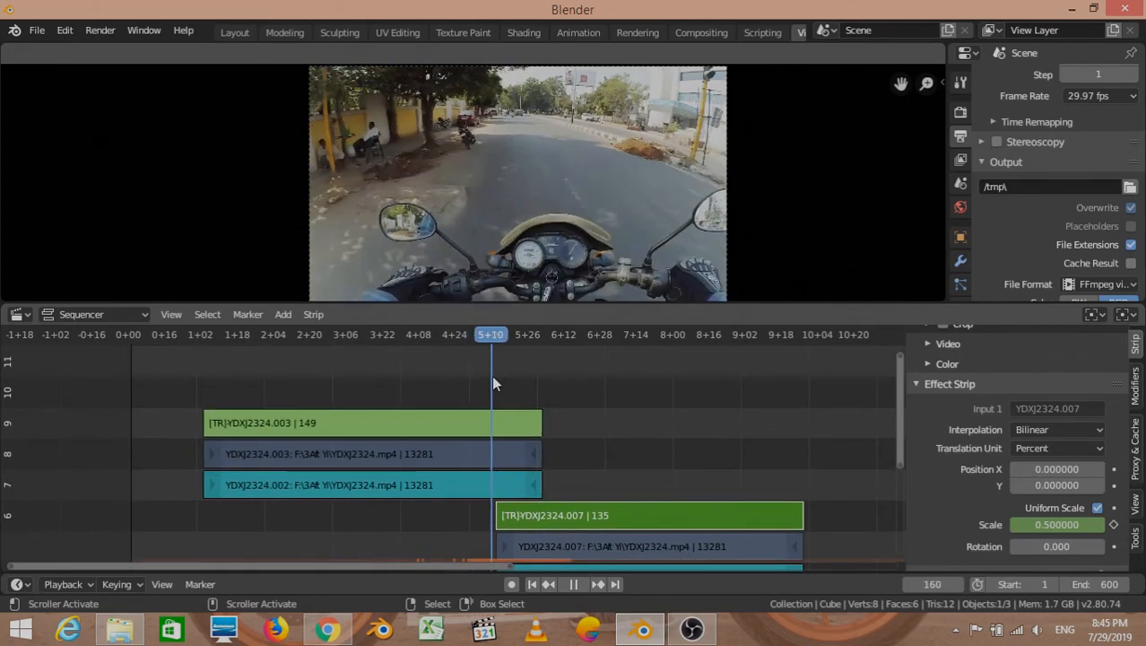
key("space")
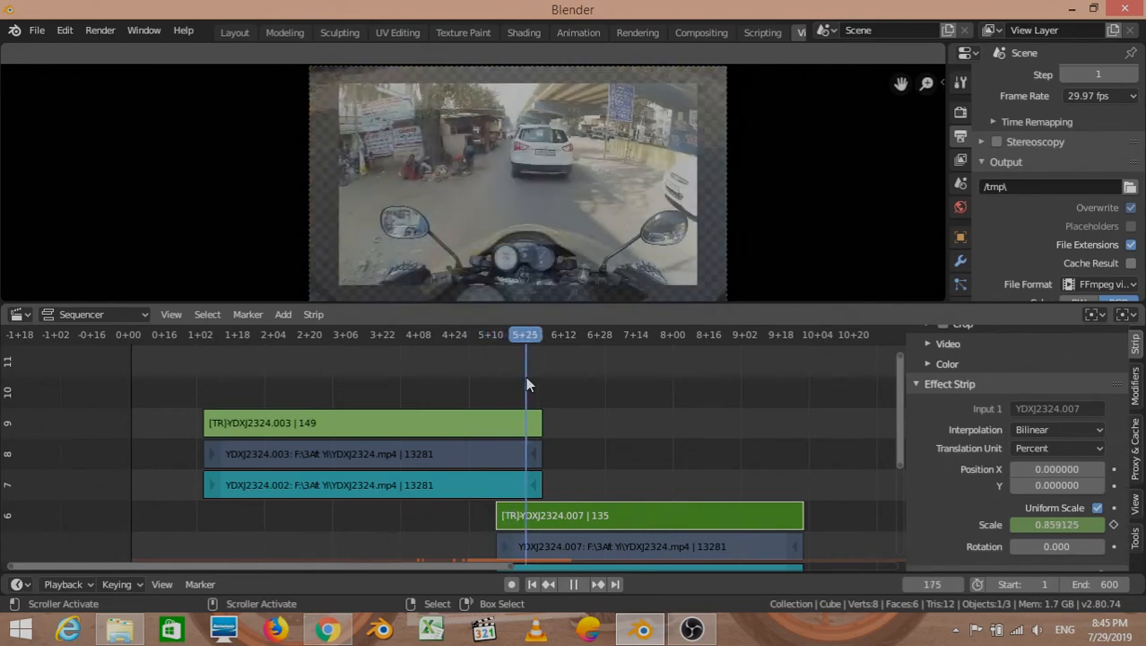
- Add a Gaussian Blur effect strip to the first clip's Transform strip
left_click_drag(525, 377, 487, 381)
right_click(500, 427)
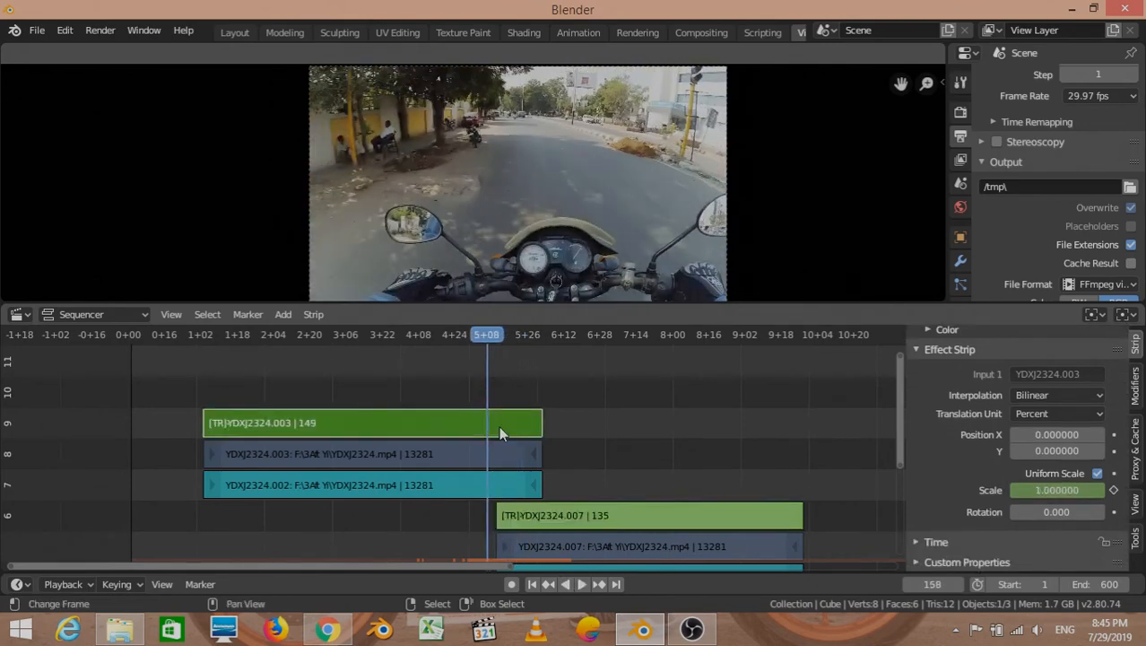
key("shift+a")
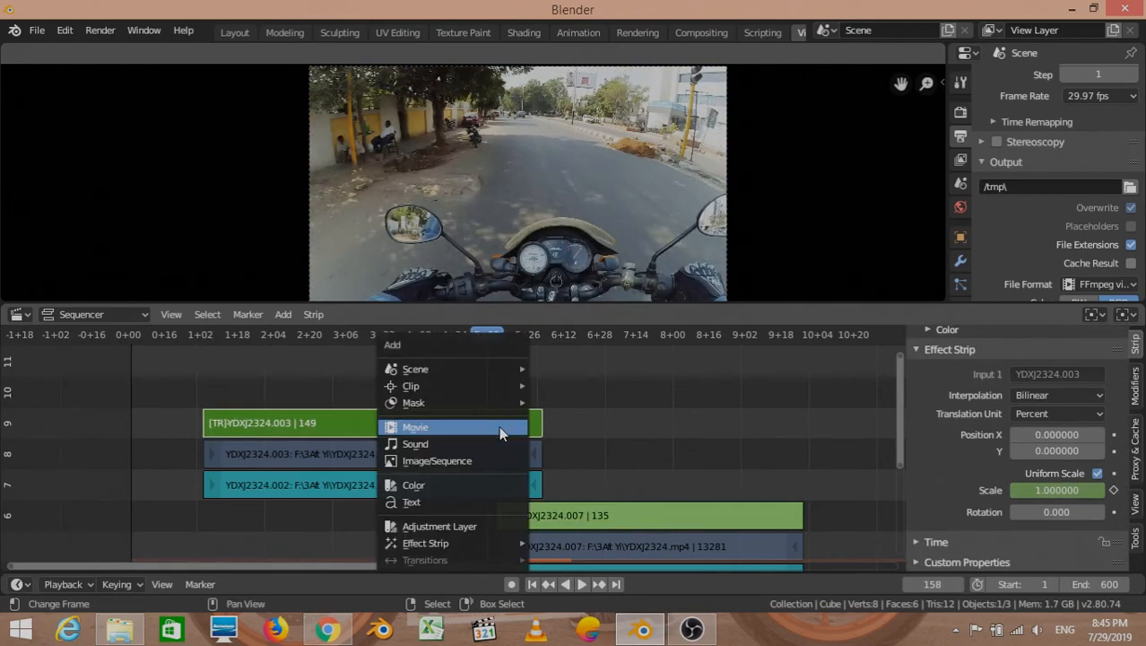
mouse_move(496, 541)
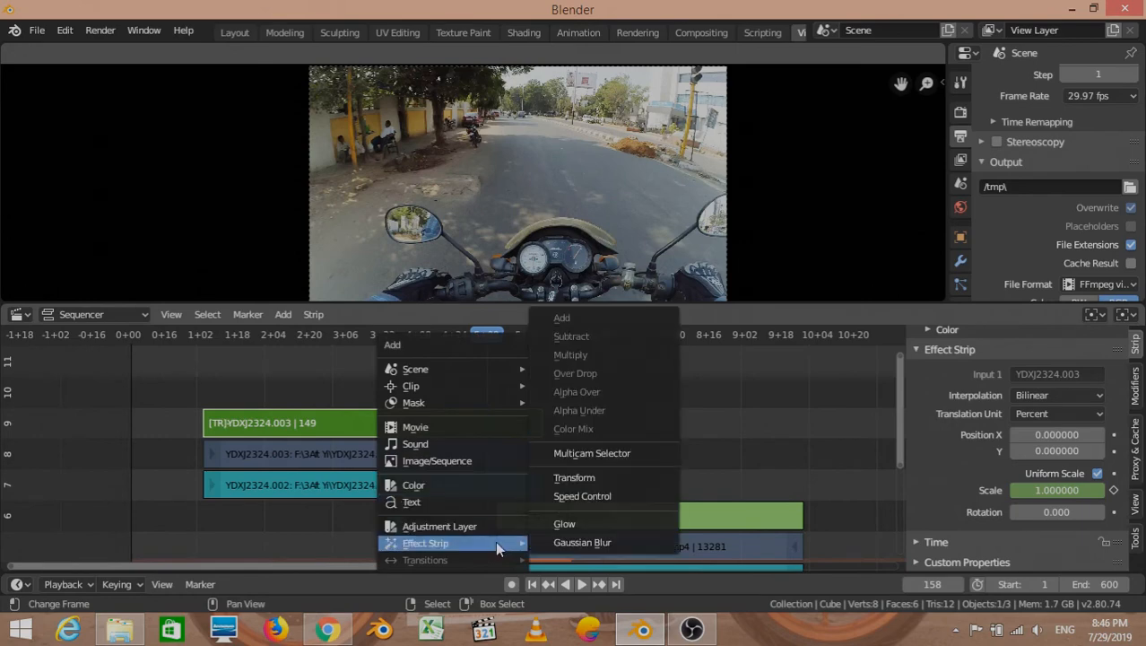
left_click(556, 543)
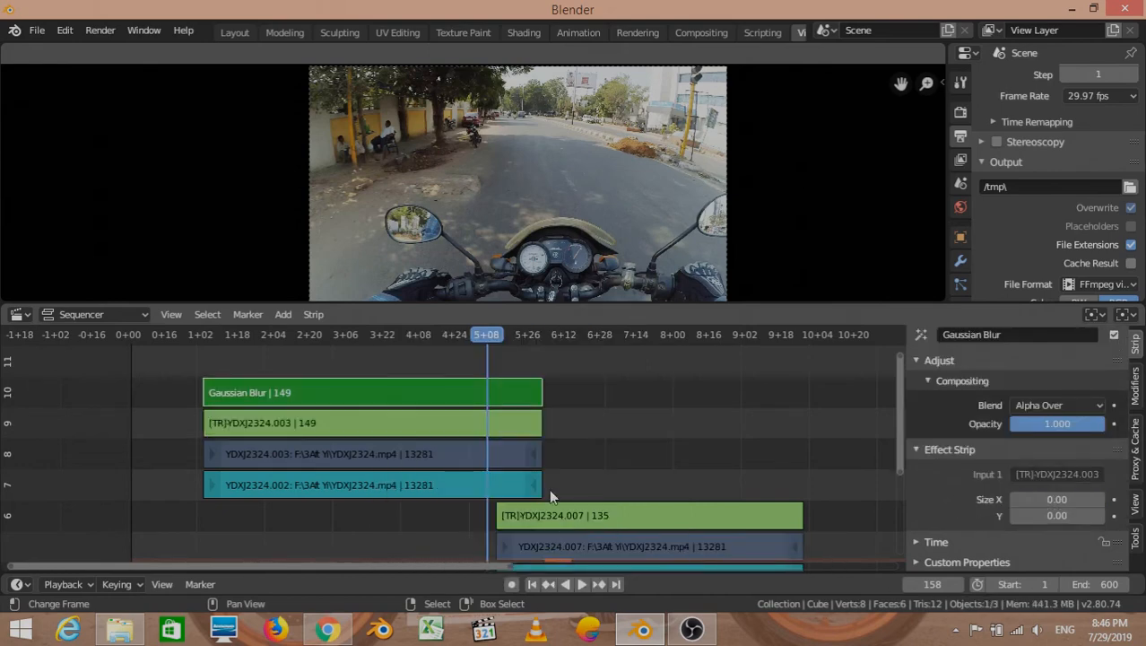
- Keyframe the first clip's blur Size X and Y at 0 on frame 162 and at 50 on frame 182
left_click(496, 372)
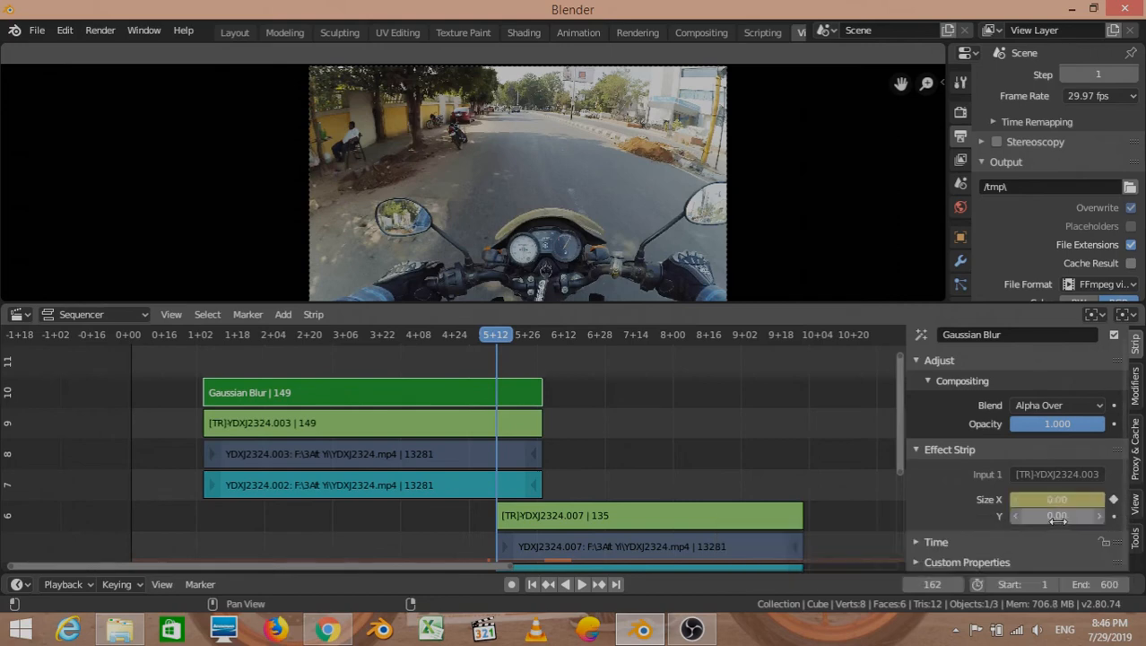
key("i")
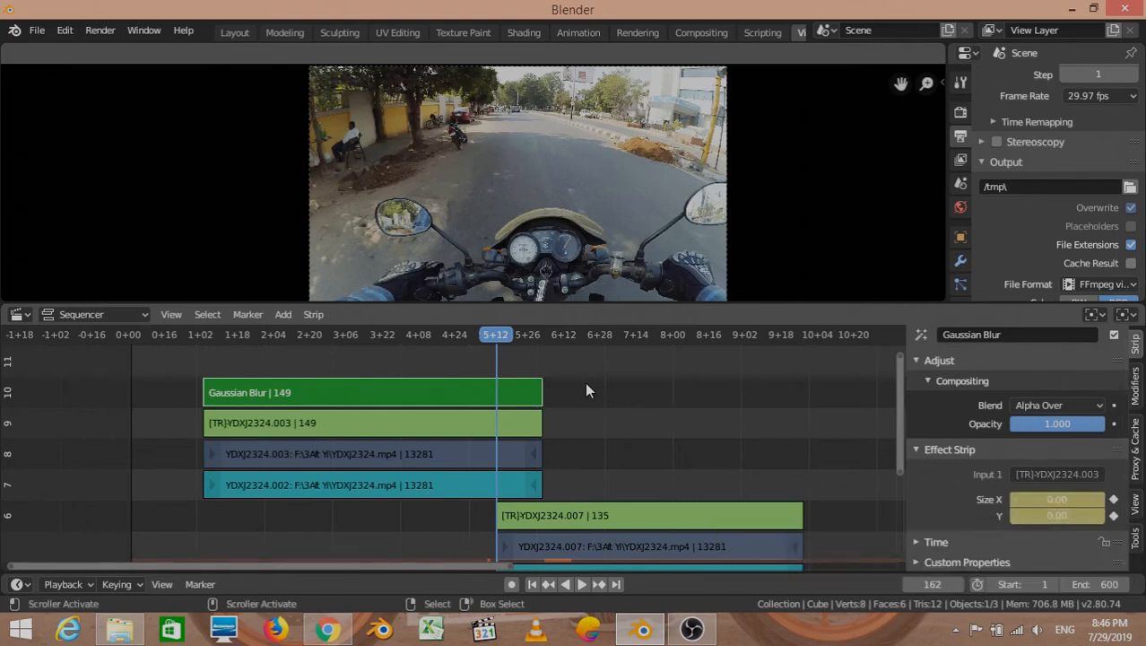
key("Page_Up")
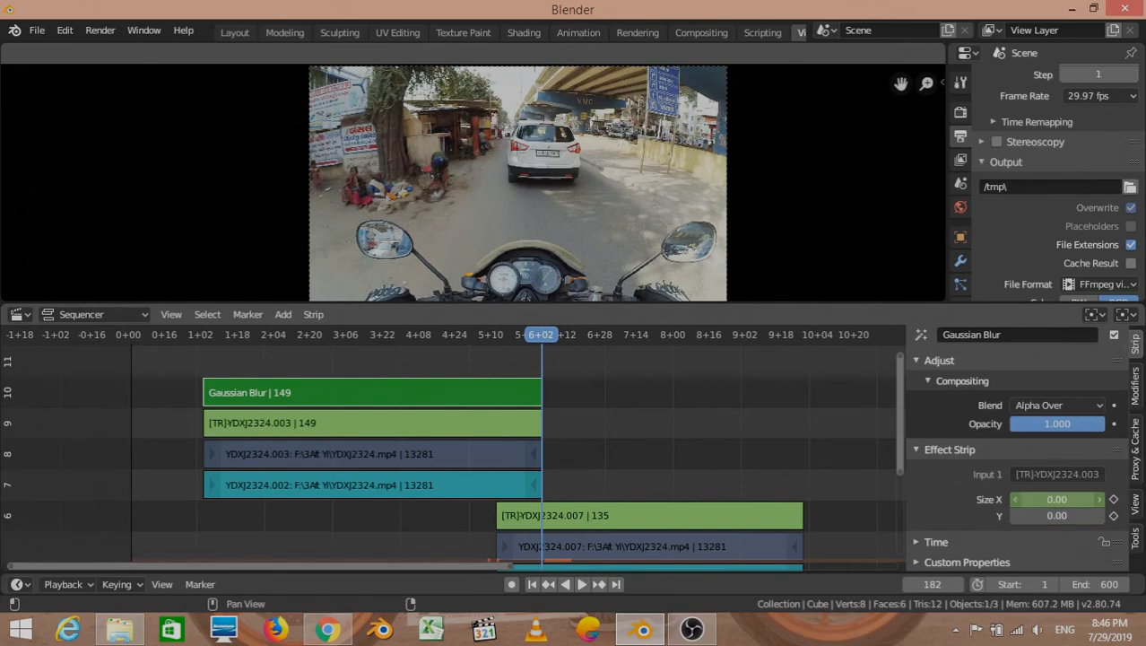
left_click(1046, 500)
type("50")
key("Return")
key("i")
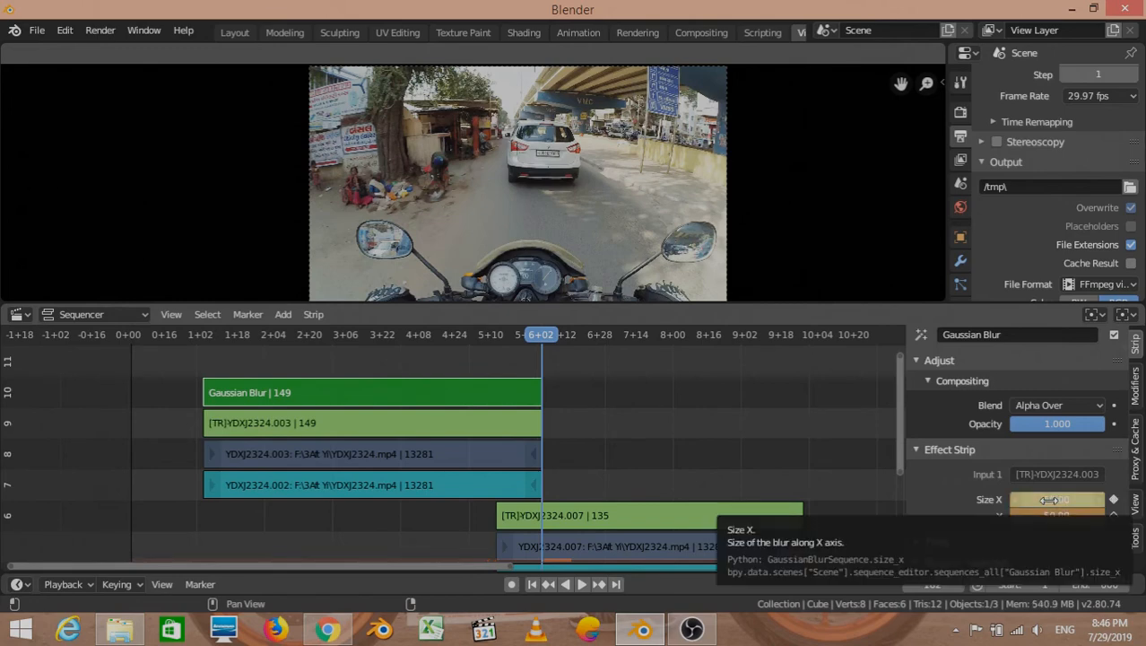
key("i")
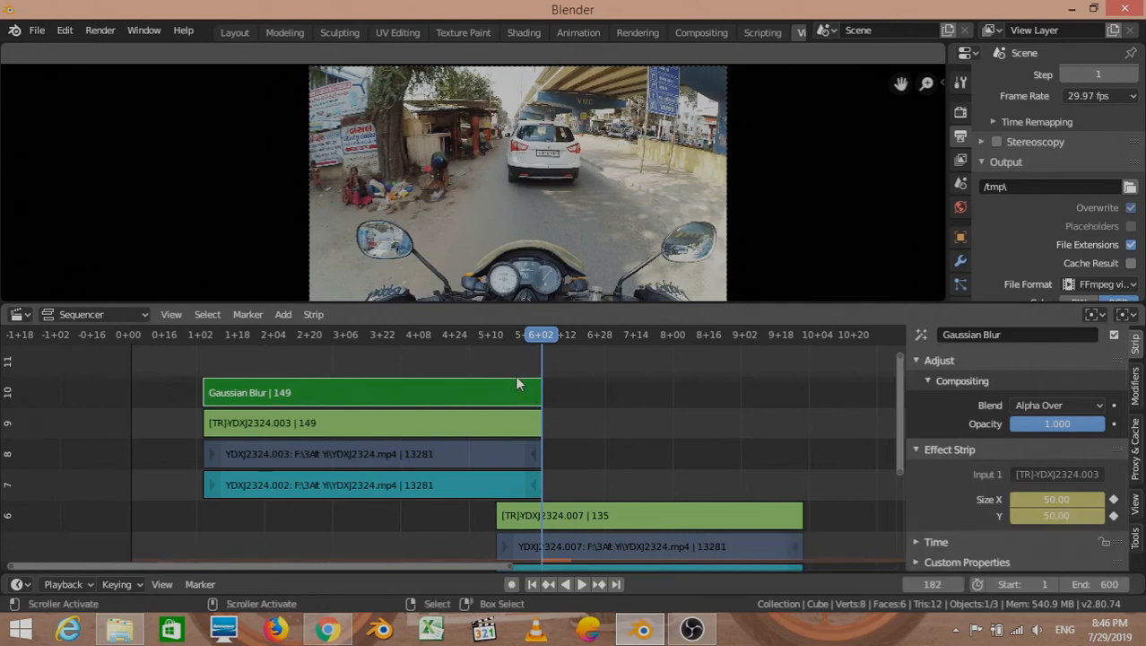
- Play back the transition with the first clip's blur from just before the overlap
left_click(486, 368)
key("space")
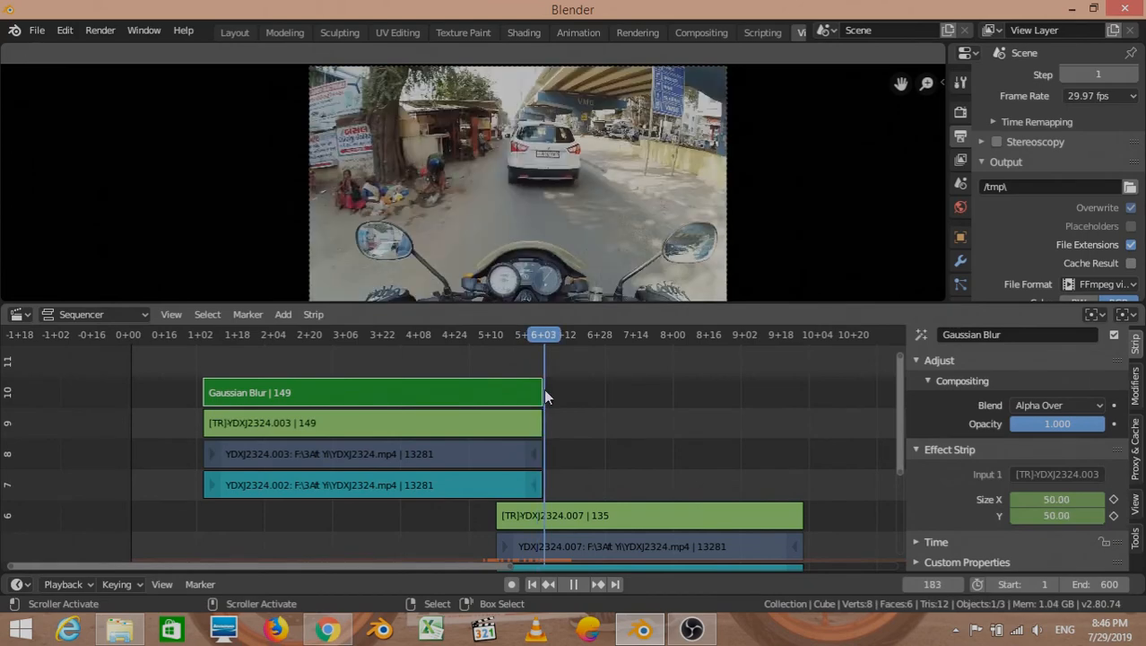
key("Escape")
- Set the first clip's Gaussian Blur blend mode to Over Drop and keyframe its opacity at 1.000 on frame 162
left_click(1058, 406)
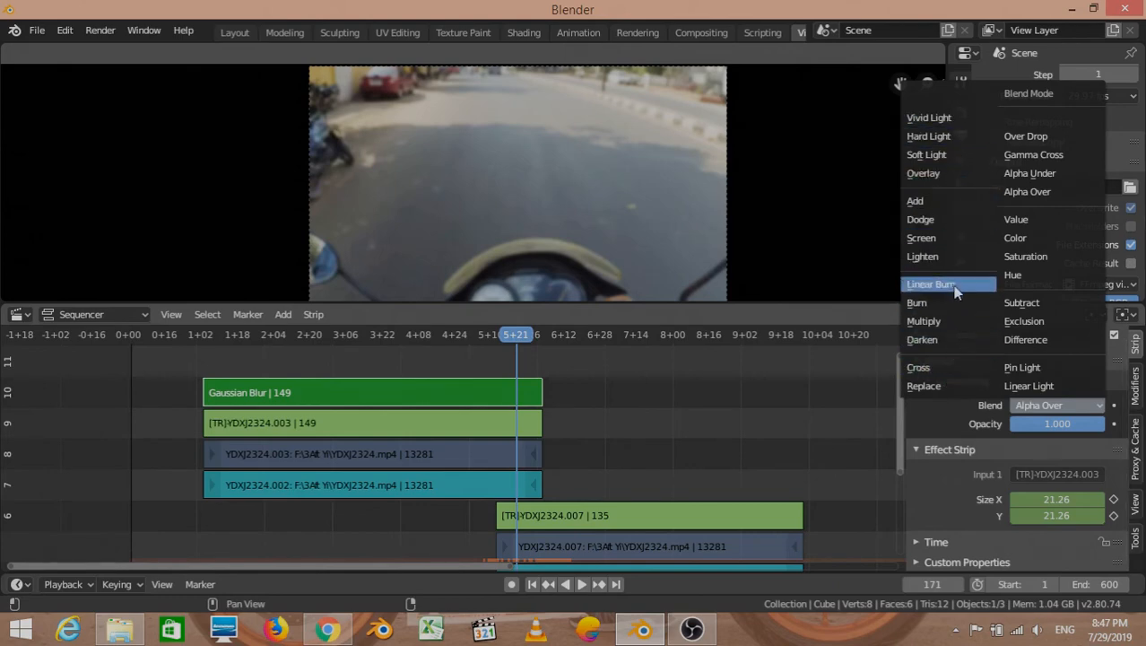
left_click(1054, 368)
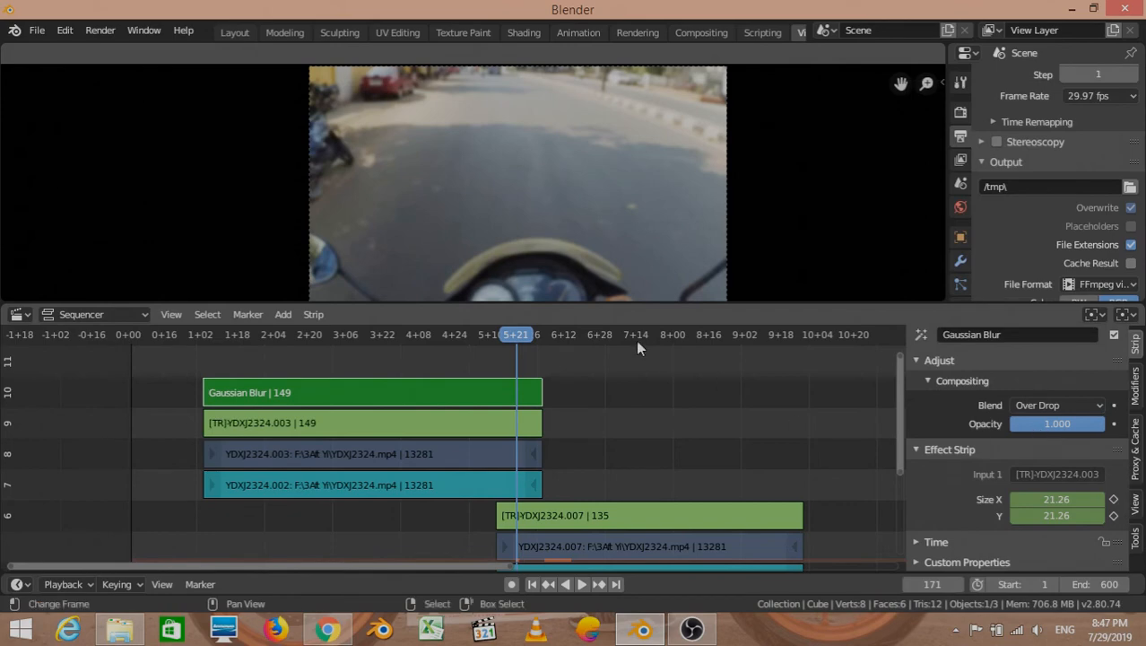
left_click(491, 365)
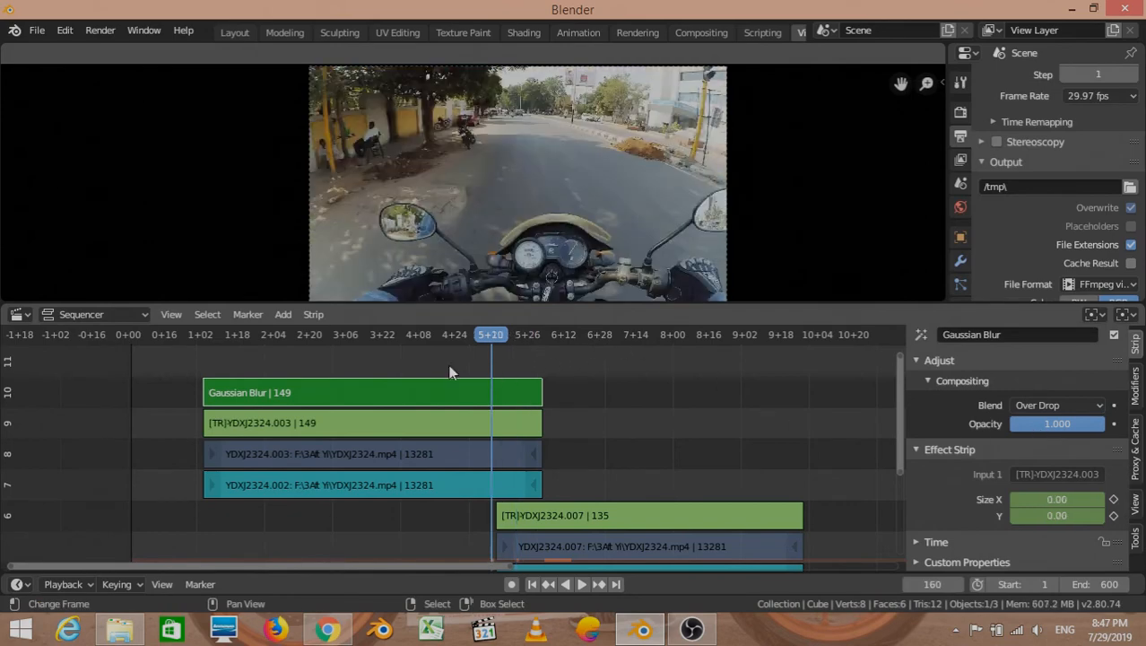
left_click(1069, 425)
type("i")
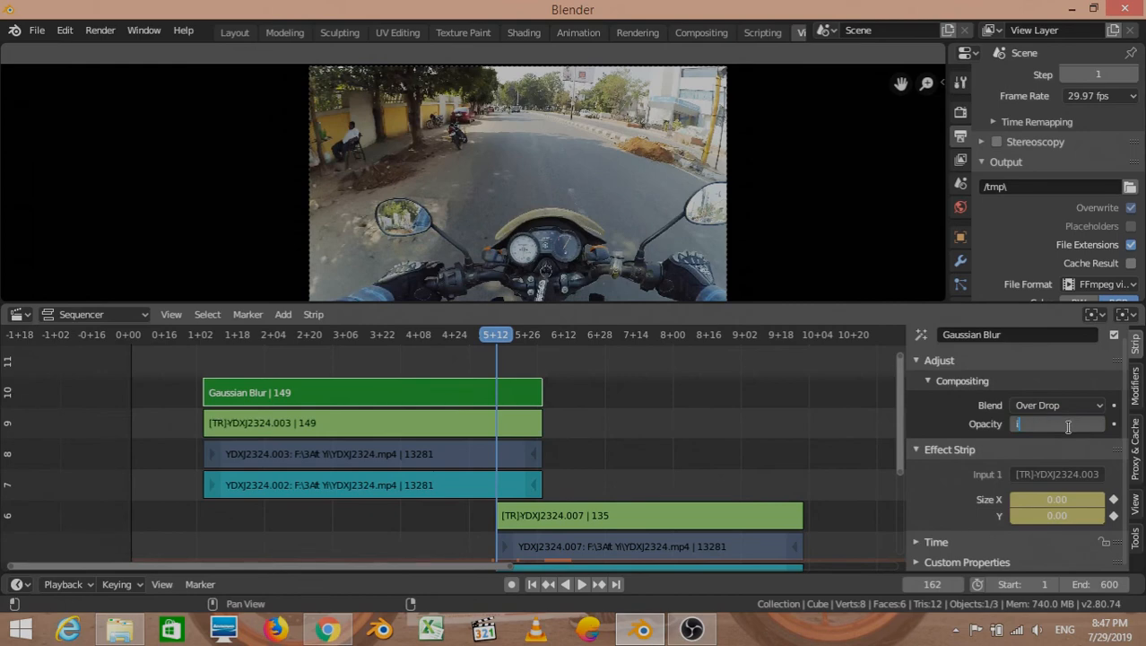
key("Return")
key("i")
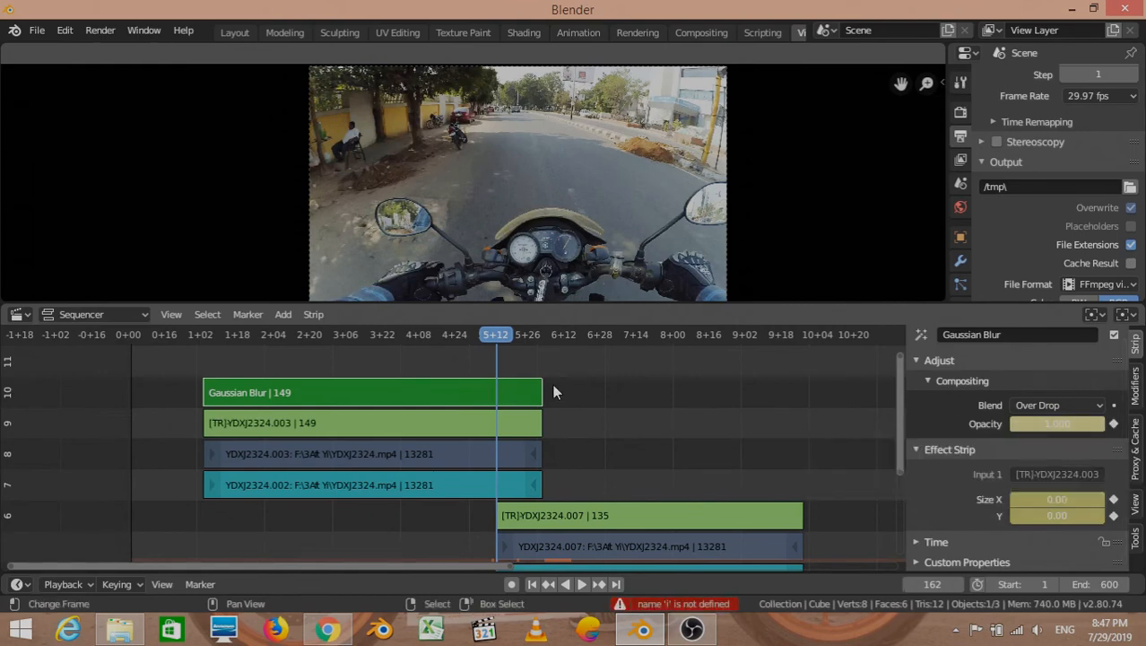
- Keyframe the first clip's Gaussian Blur opacity at 0 on frame 182
left_click(552, 392)
left_click(1064, 425)
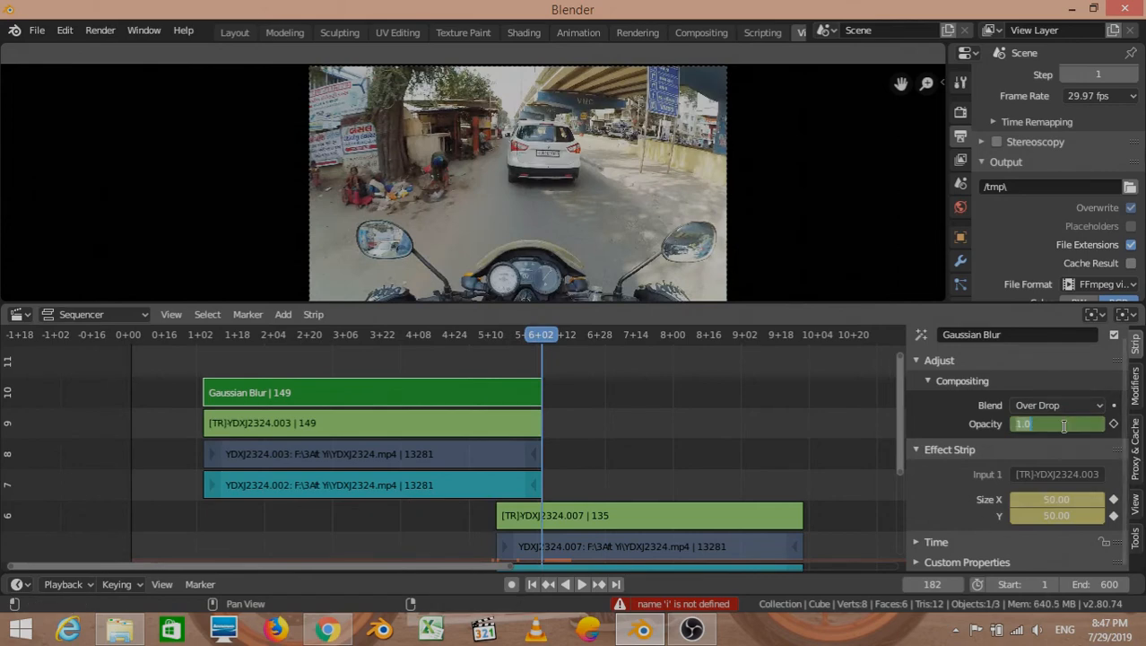
type("0")
key("Return")
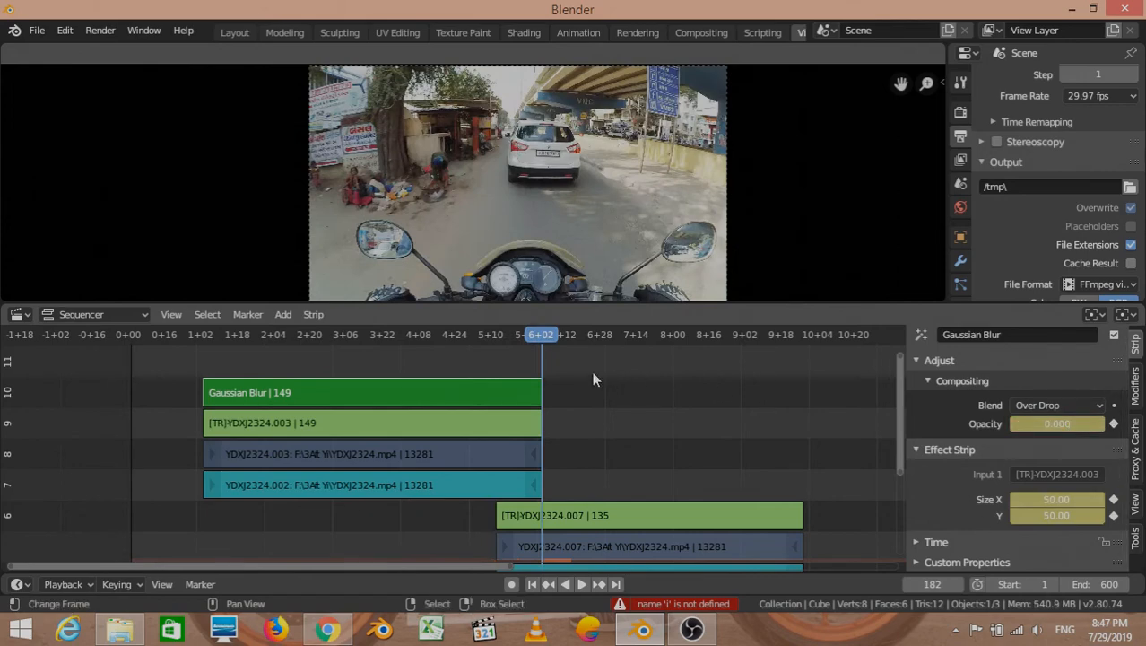
- Play back the overlap from just before the second clip to check the blur's fade-out
left_click(480, 359)
key("space")
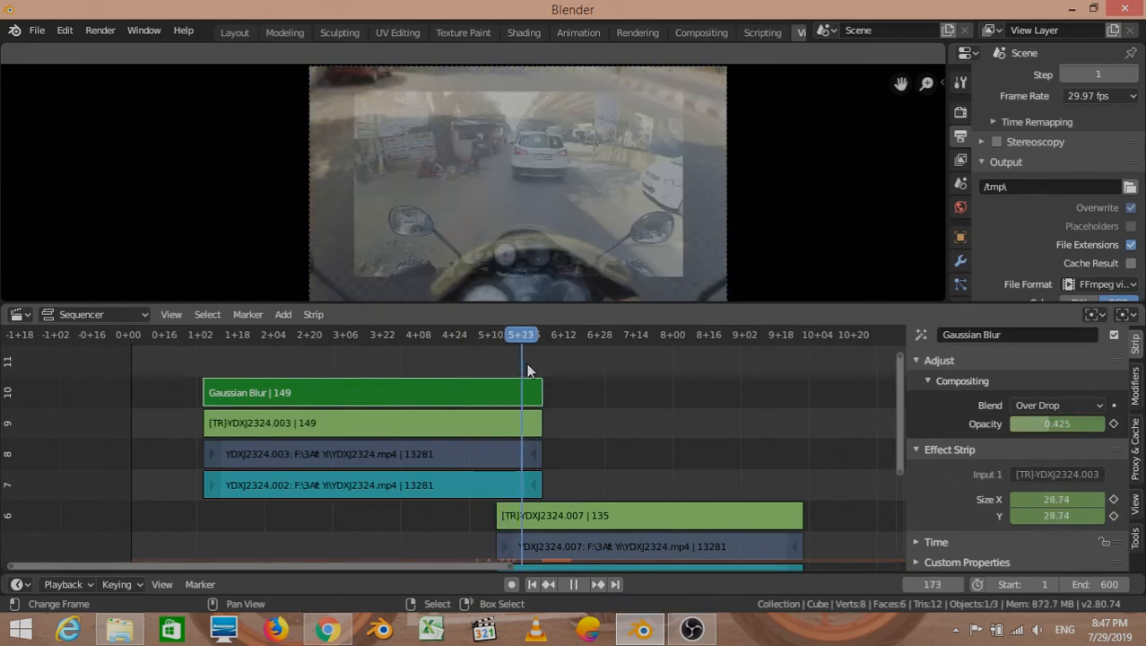
key("space")
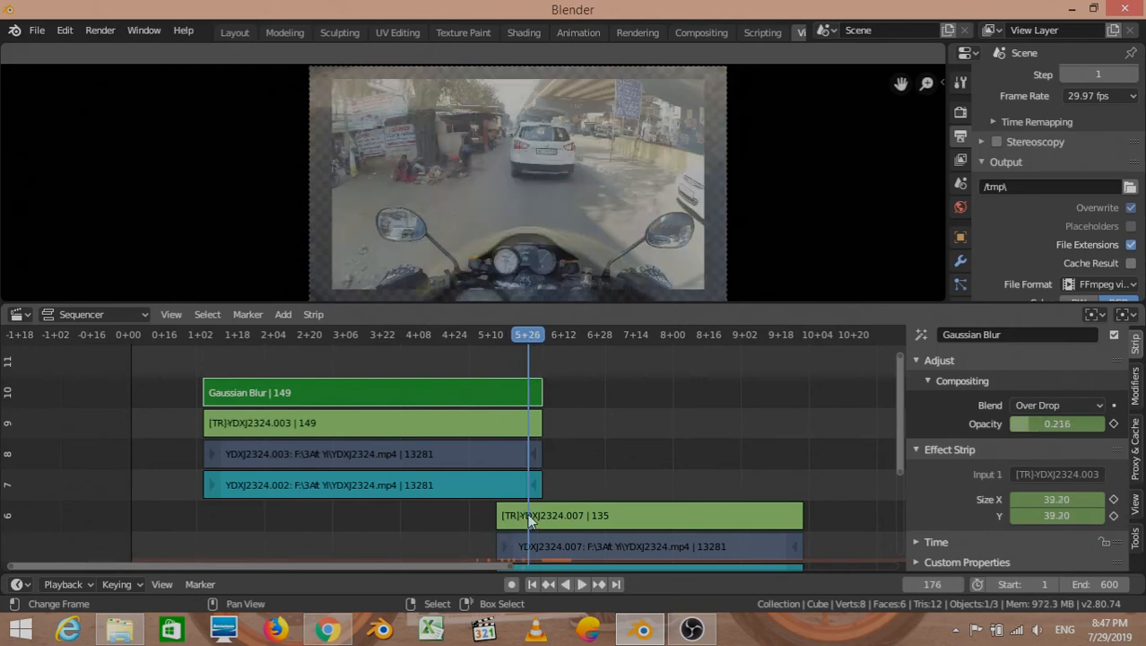
- Move all of the first clip's strips, including its Gaussian Blur, up one channel
left_click_drag(564, 351, 436, 488)
key("g")
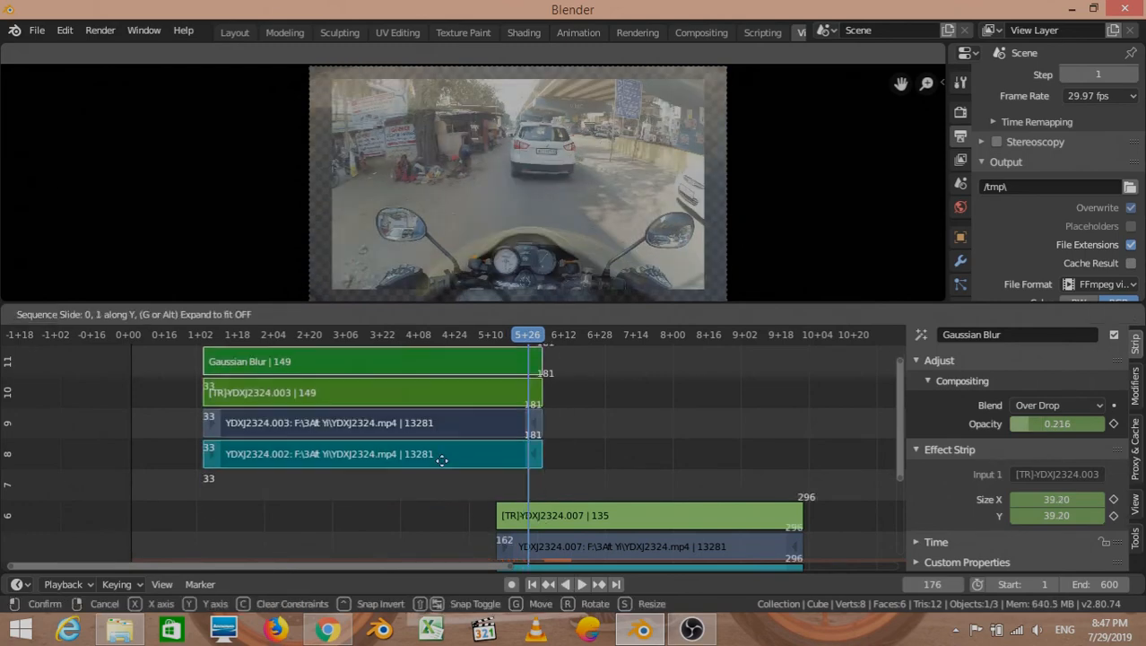
left_click(442, 459)
- Add a Gaussian Blur effect strip to the second clip's Transform strip in channel 7
left_click(551, 516)
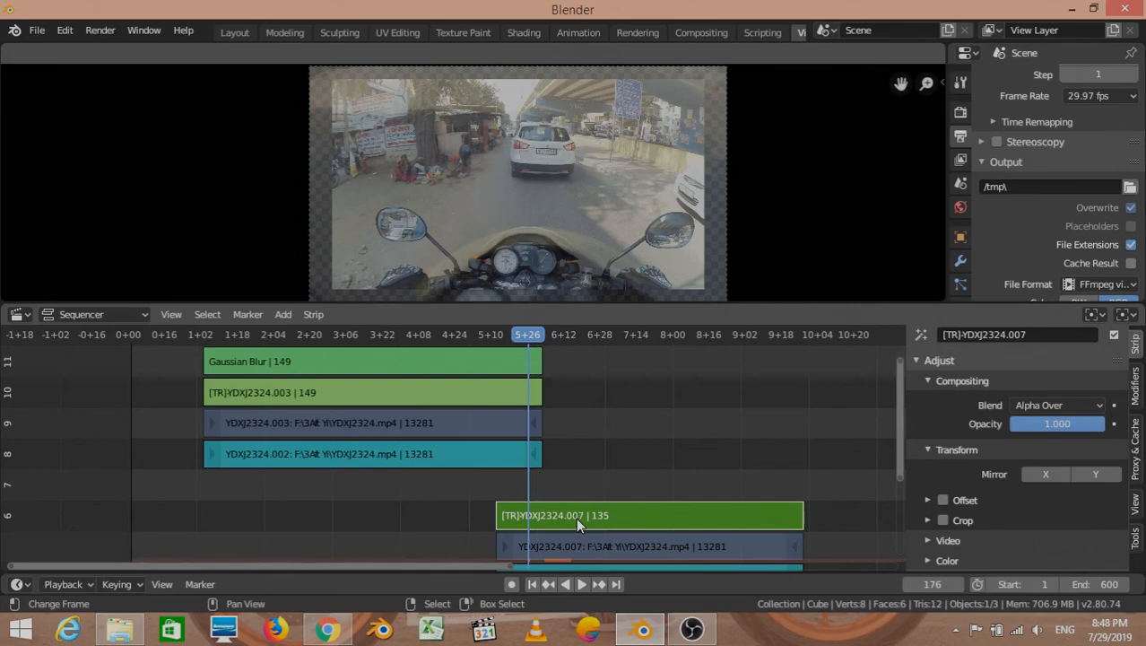
key("shift+a")
mouse_move(578, 517)
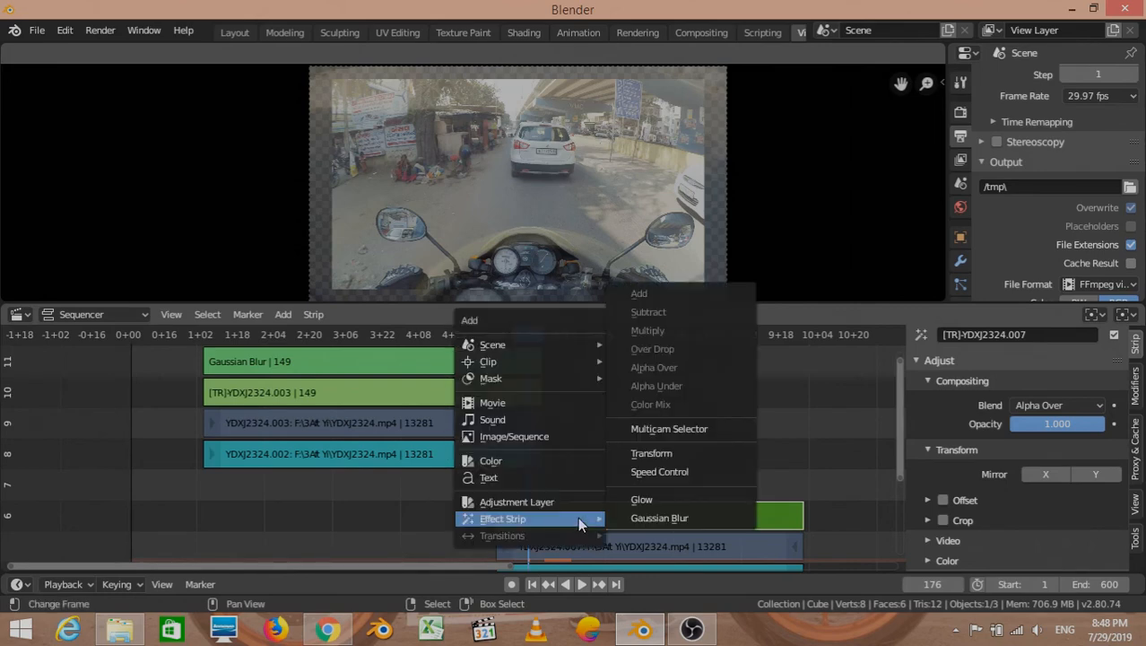
left_click(638, 516)
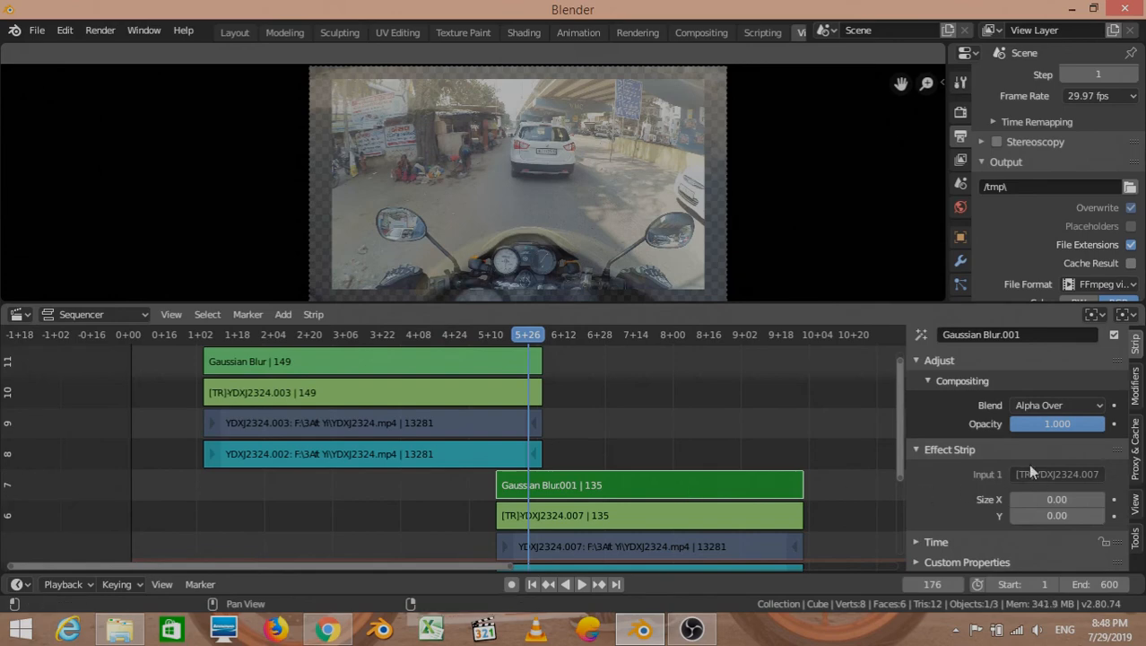
- Set the second clip's blur Size X and Y to 50 and keyframe both on frame 162
key("Page_Down")
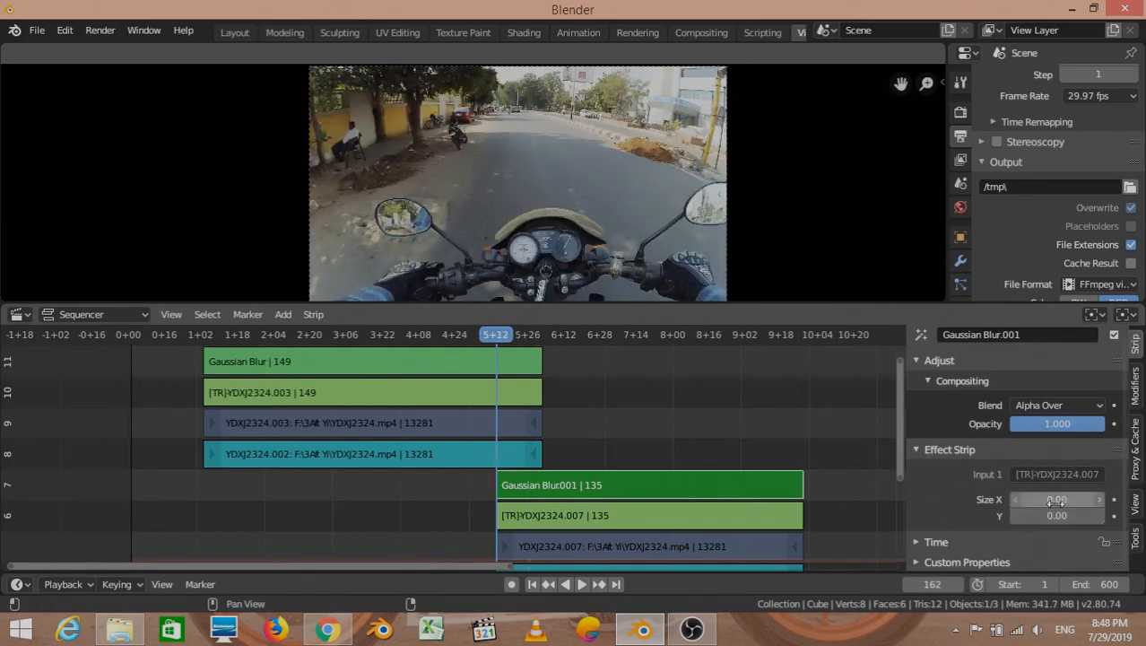
left_click_drag(1054, 523, 1053, 503)
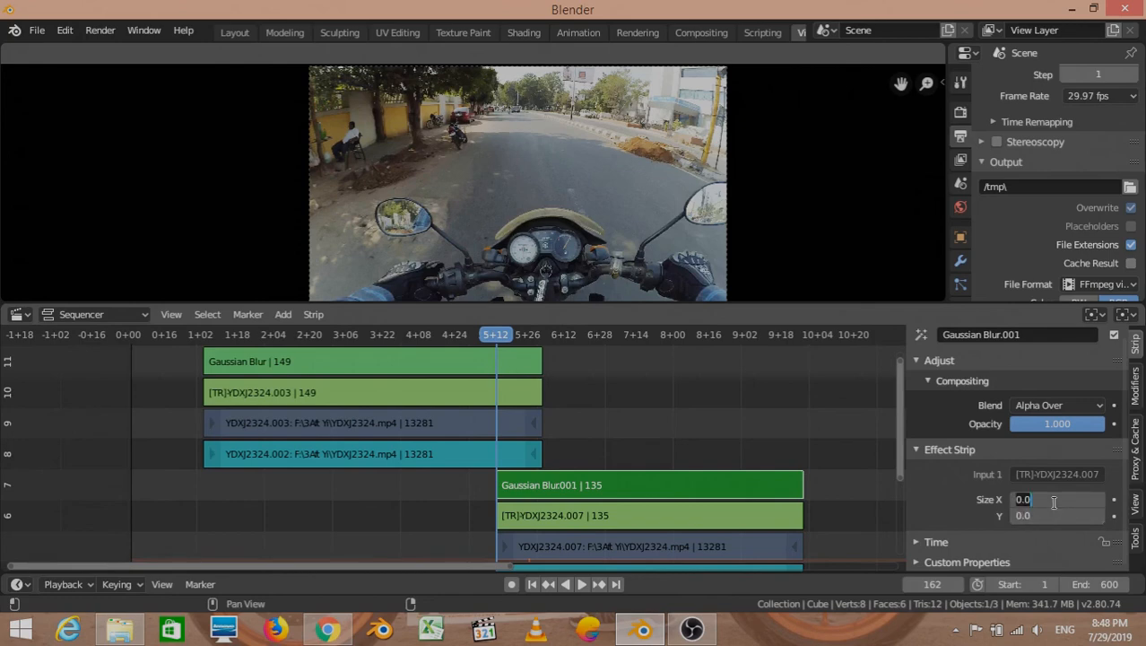
type("50")
key("Return")
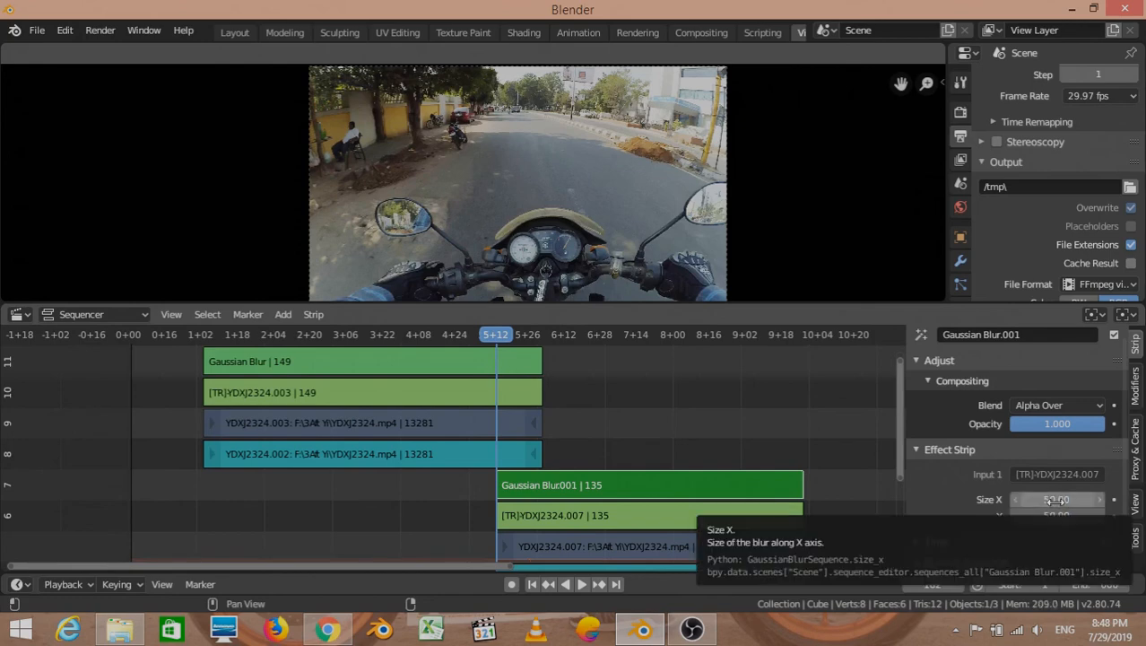
key("i")
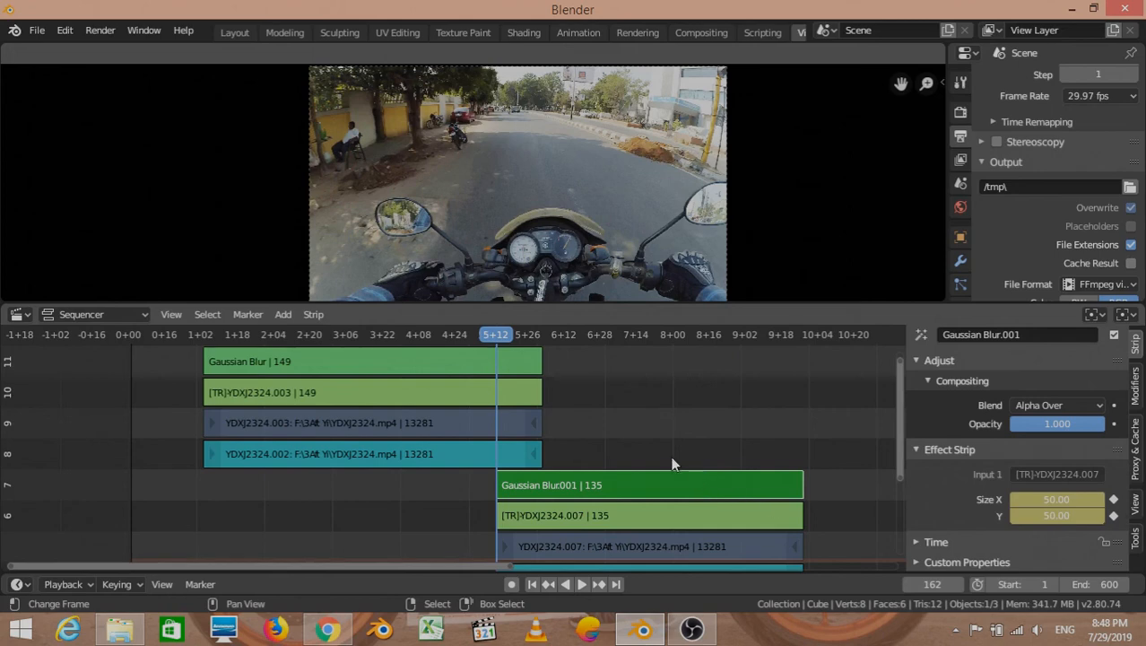
- Set the second clip's blur Size X and Y to 0 and keyframe both on frame 182
key("Page_Up")
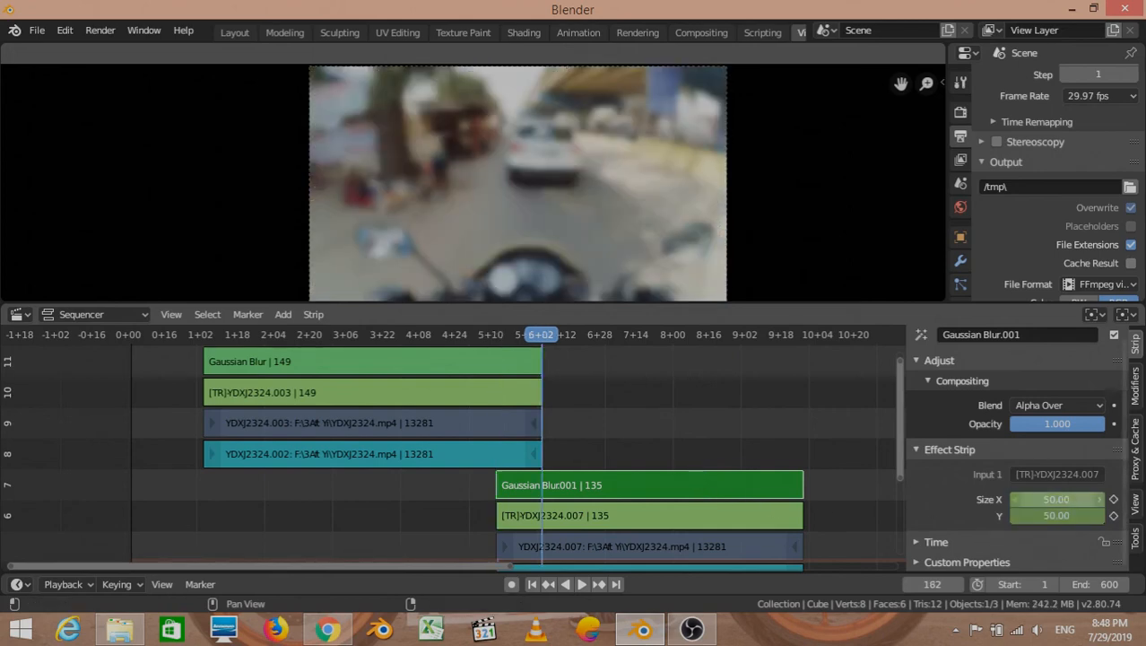
left_click(1061, 500)
type("0")
key("Return")
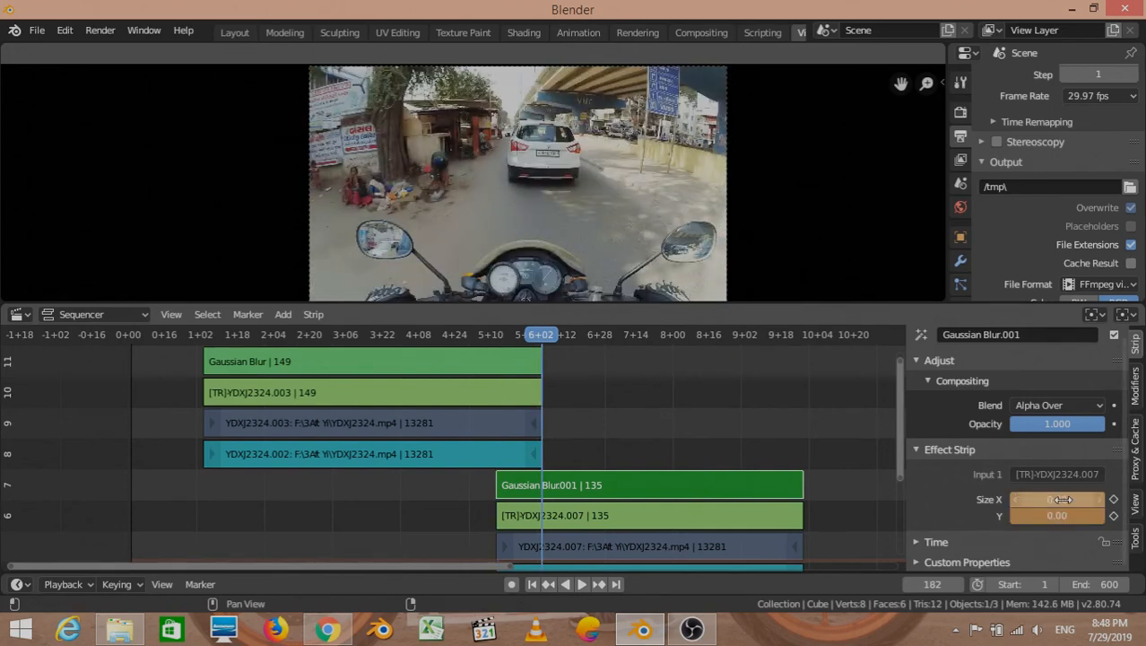
key("i")
key("i")
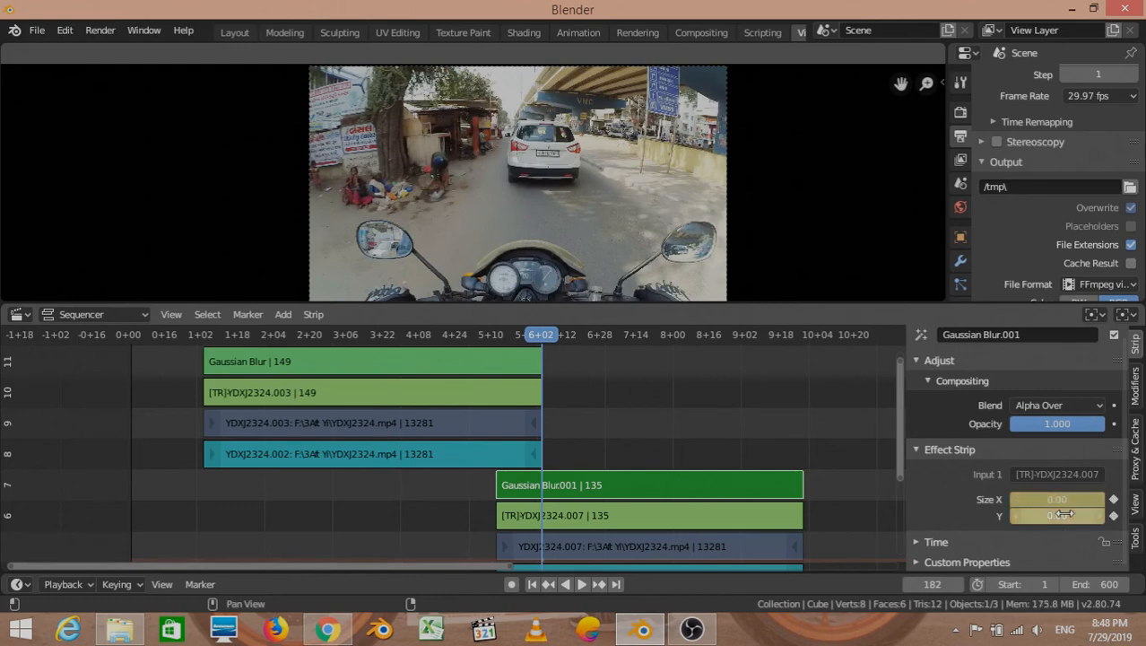
- Play back the transition with both clips blurred and look over the strip arrangement
middle_click_drag(617, 441, 617, 488)
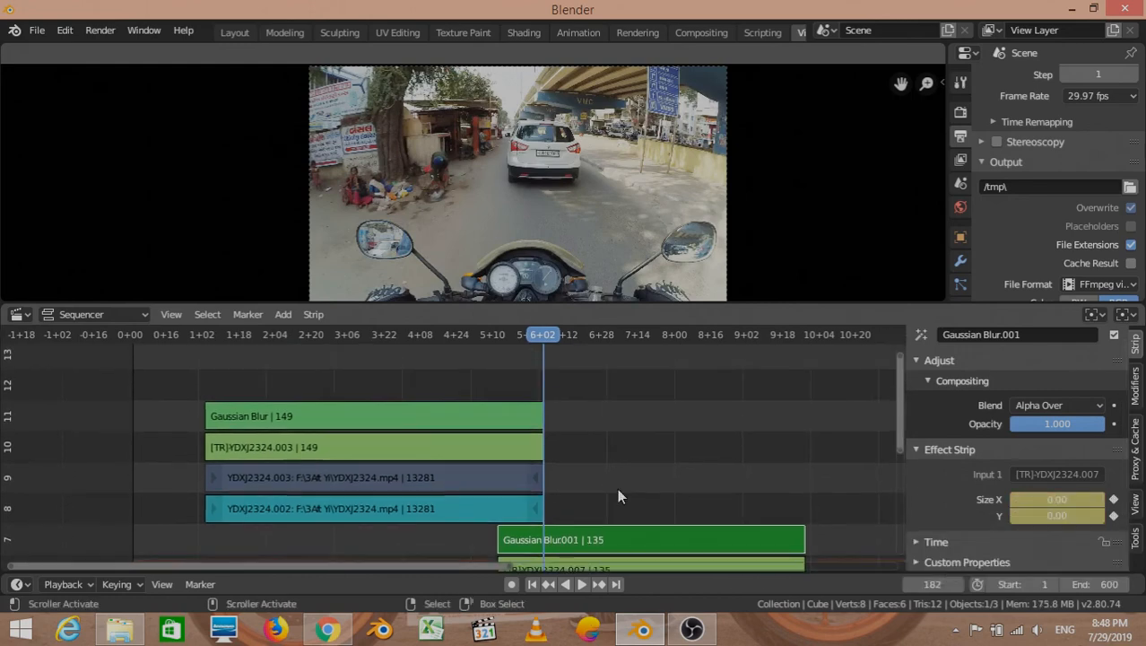
key("shift+ctrl+space")
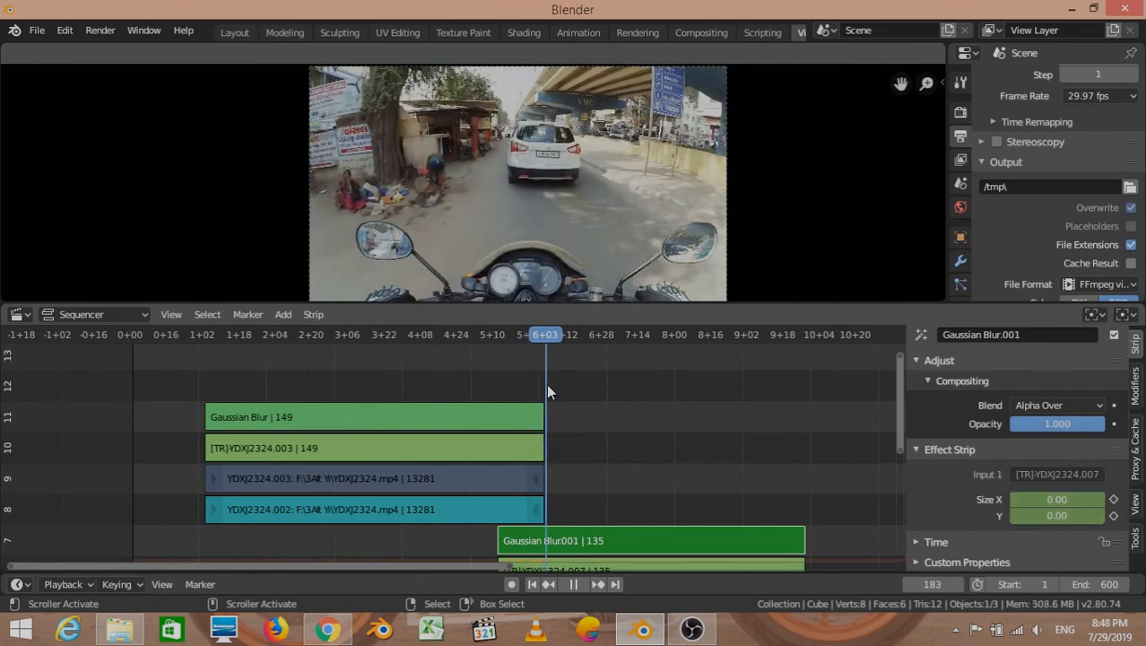
key("space")
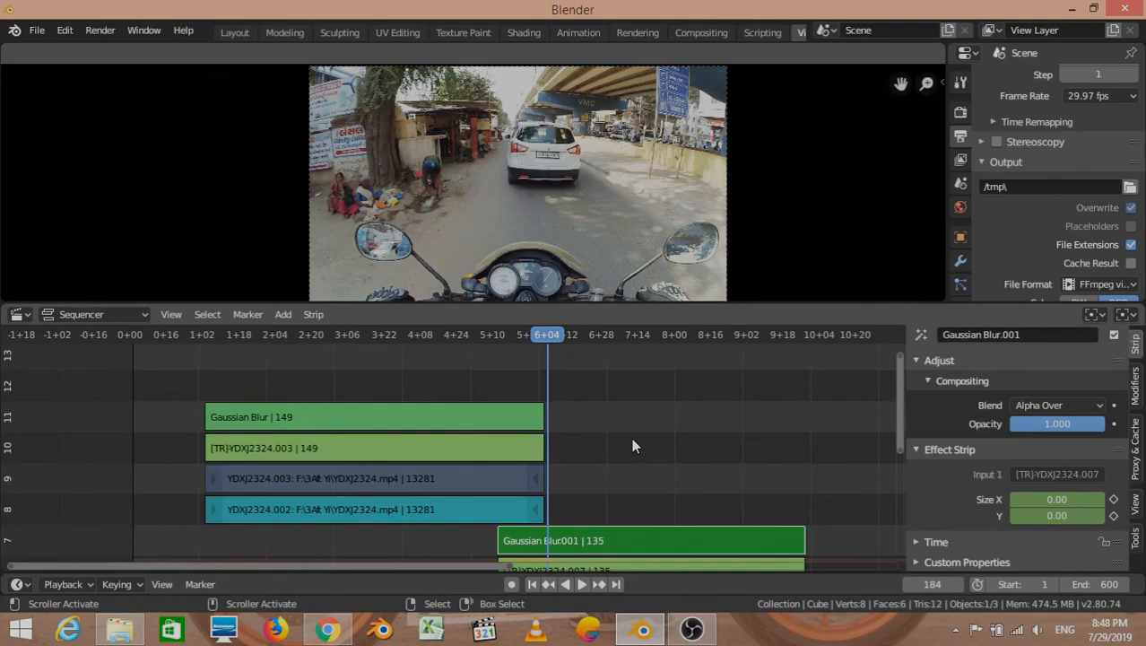
middle_click_drag(548, 409, 498, 365)
middle_click_drag(592, 386, 597, 361)
middle_click_drag(606, 411, 594, 462)
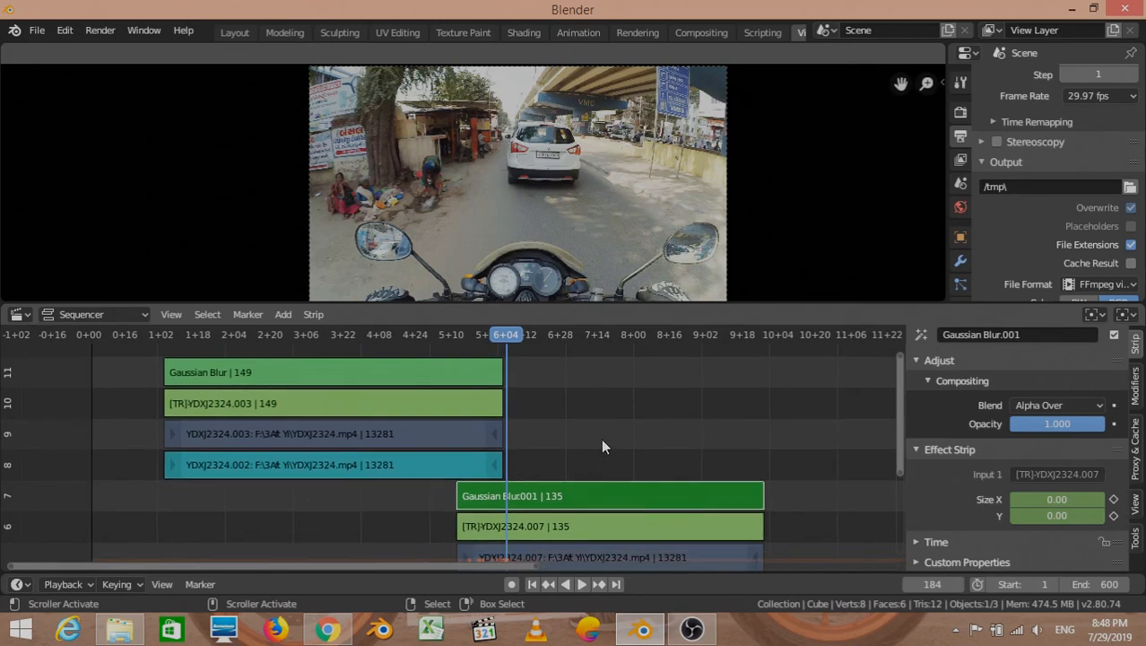